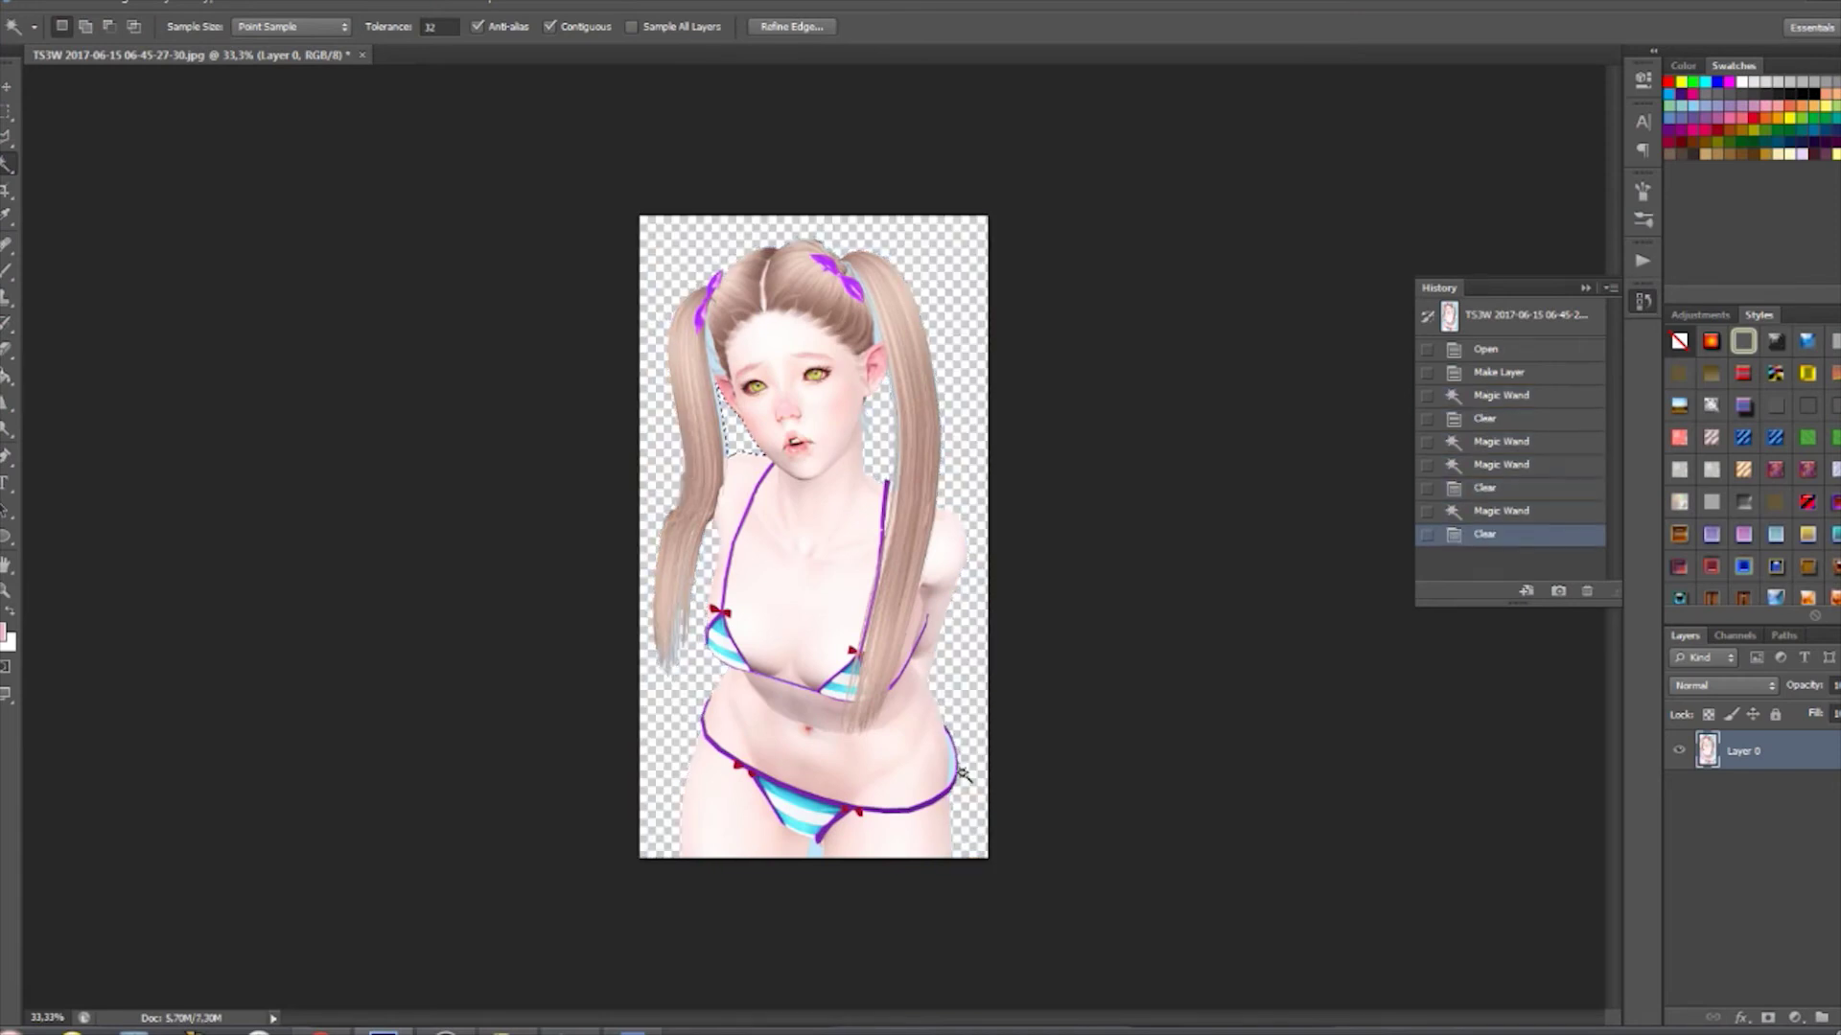
- Delete the three leftover background patches by the ear and hair to transparency, then deselect
{"action": "left_click", "coordinate": [961, 774]}
{"action": "key", "text": "Delete"}
{"action": "scroll", "coordinate": [148, 566], "scroll_direction": "up", "scroll_amount": 5, "text": "alt"}
{"action": "left_click", "coordinate": [417, 537]}
{"action": "key", "text": "Delete"}
{"action": "left_click", "coordinate": [398, 508]}
{"action": "key", "text": "Delete"}
{"action": "key", "text": "ctrl+d"}
- Place the pool picture scaled to fill the canvas and move it beneath the character
{"action": "key", "text": "ctrl+0"}
{"action": "left_click_drag", "start_coordinate": [1102, 460], "coordinate": [747, 378]}
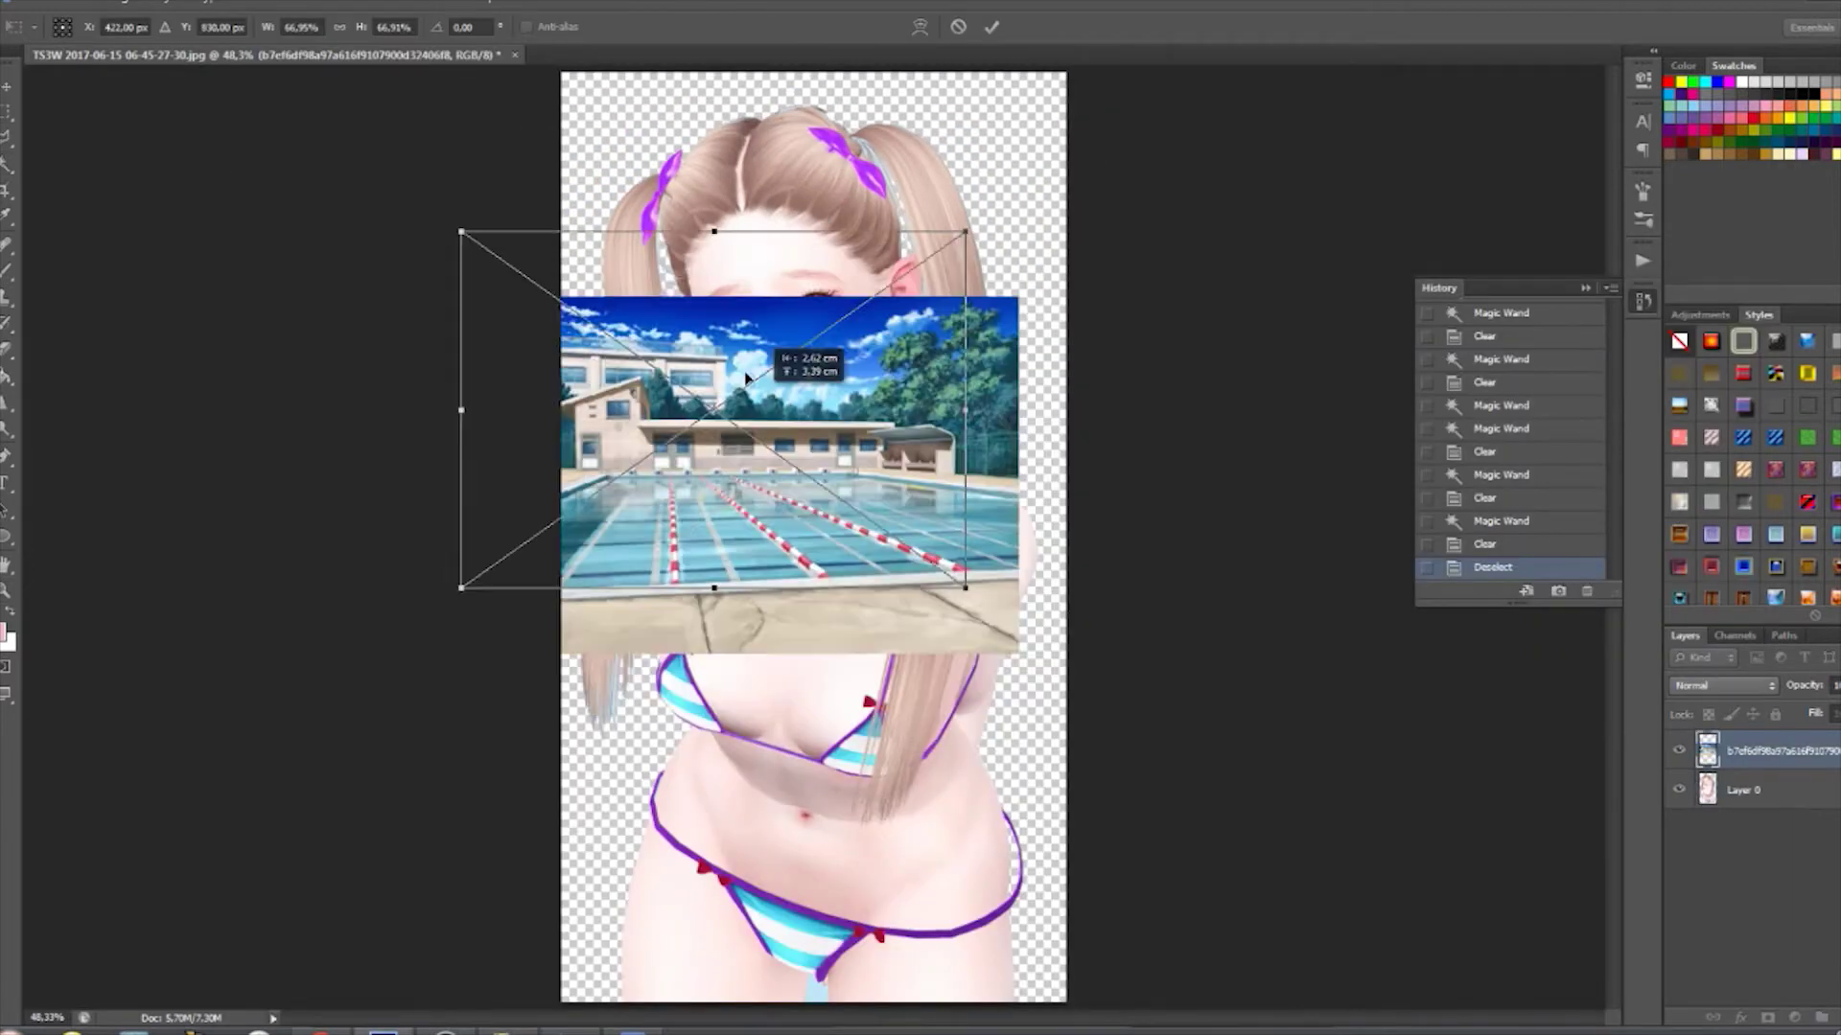
{"action": "left_click_drag", "start_coordinate": [966, 588], "coordinate": [1629, 728]}
{"action": "left_click_drag", "start_coordinate": [820, 547], "coordinate": [986, 531]}
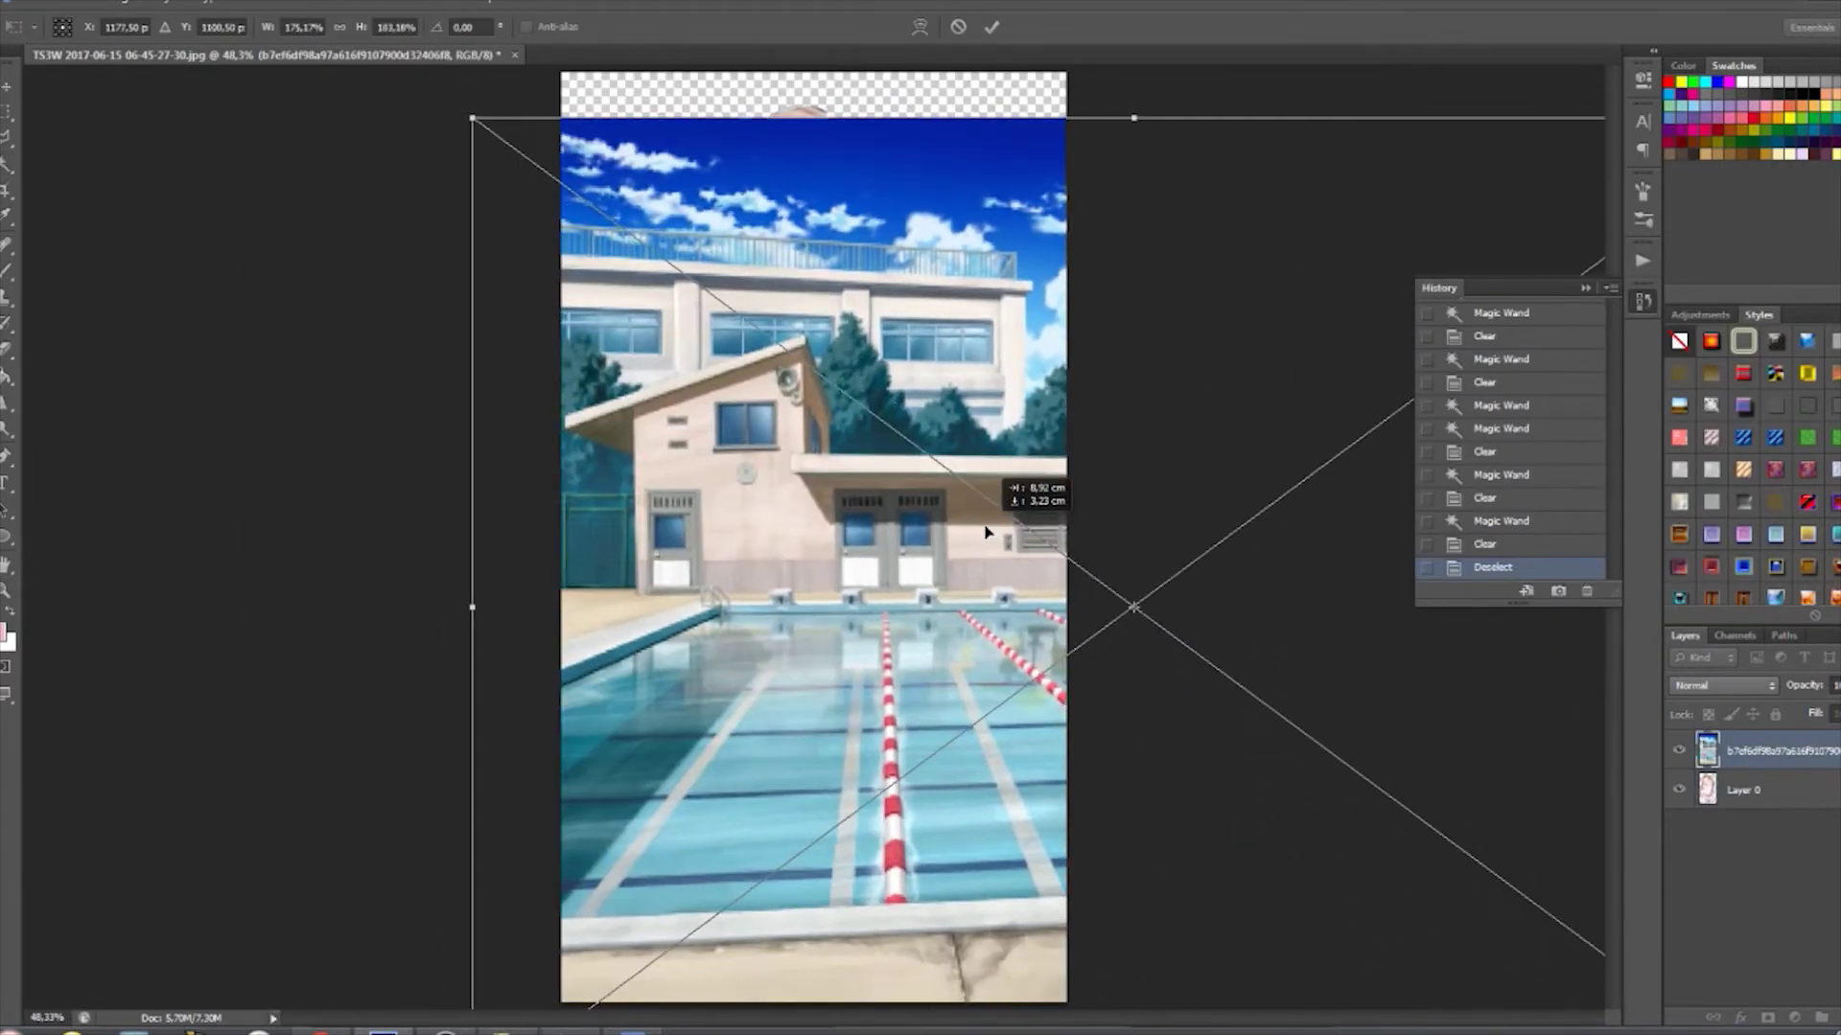
{"action": "key", "text": "Return"}
{"action": "left_click_drag", "start_coordinate": [1774, 751], "coordinate": [1769, 792]}
{"action": "key", "text": "z"}
{"action": "left_click_drag", "start_coordinate": [814, 479], "coordinate": [767, 479]}
- Add a new empty layer on top, check the paint colour, and zoom in on the face
{"action": "key", "text": "ctrl+shift+alt+n"}
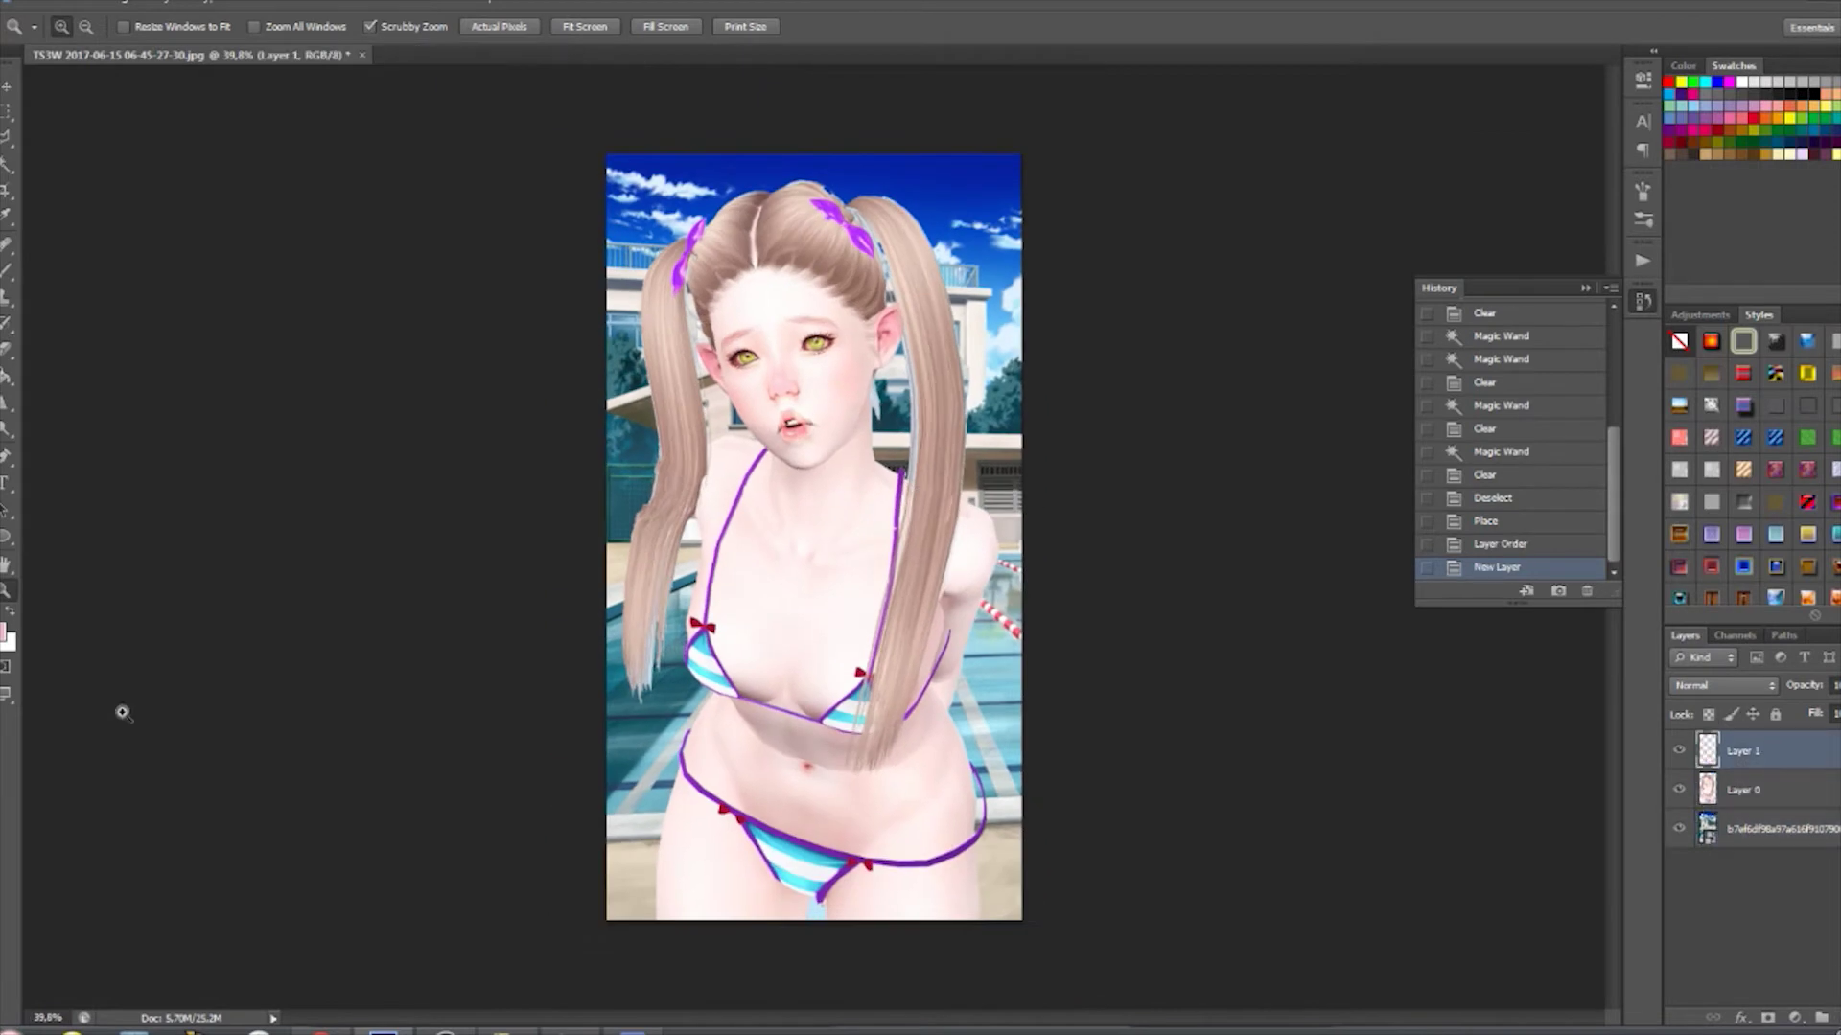
{"action": "left_click", "coordinate": [5, 633]}
{"action": "key", "text": "Return"}
{"action": "scroll", "coordinate": [729, 432], "scroll_direction": "up", "scroll_amount": 5}
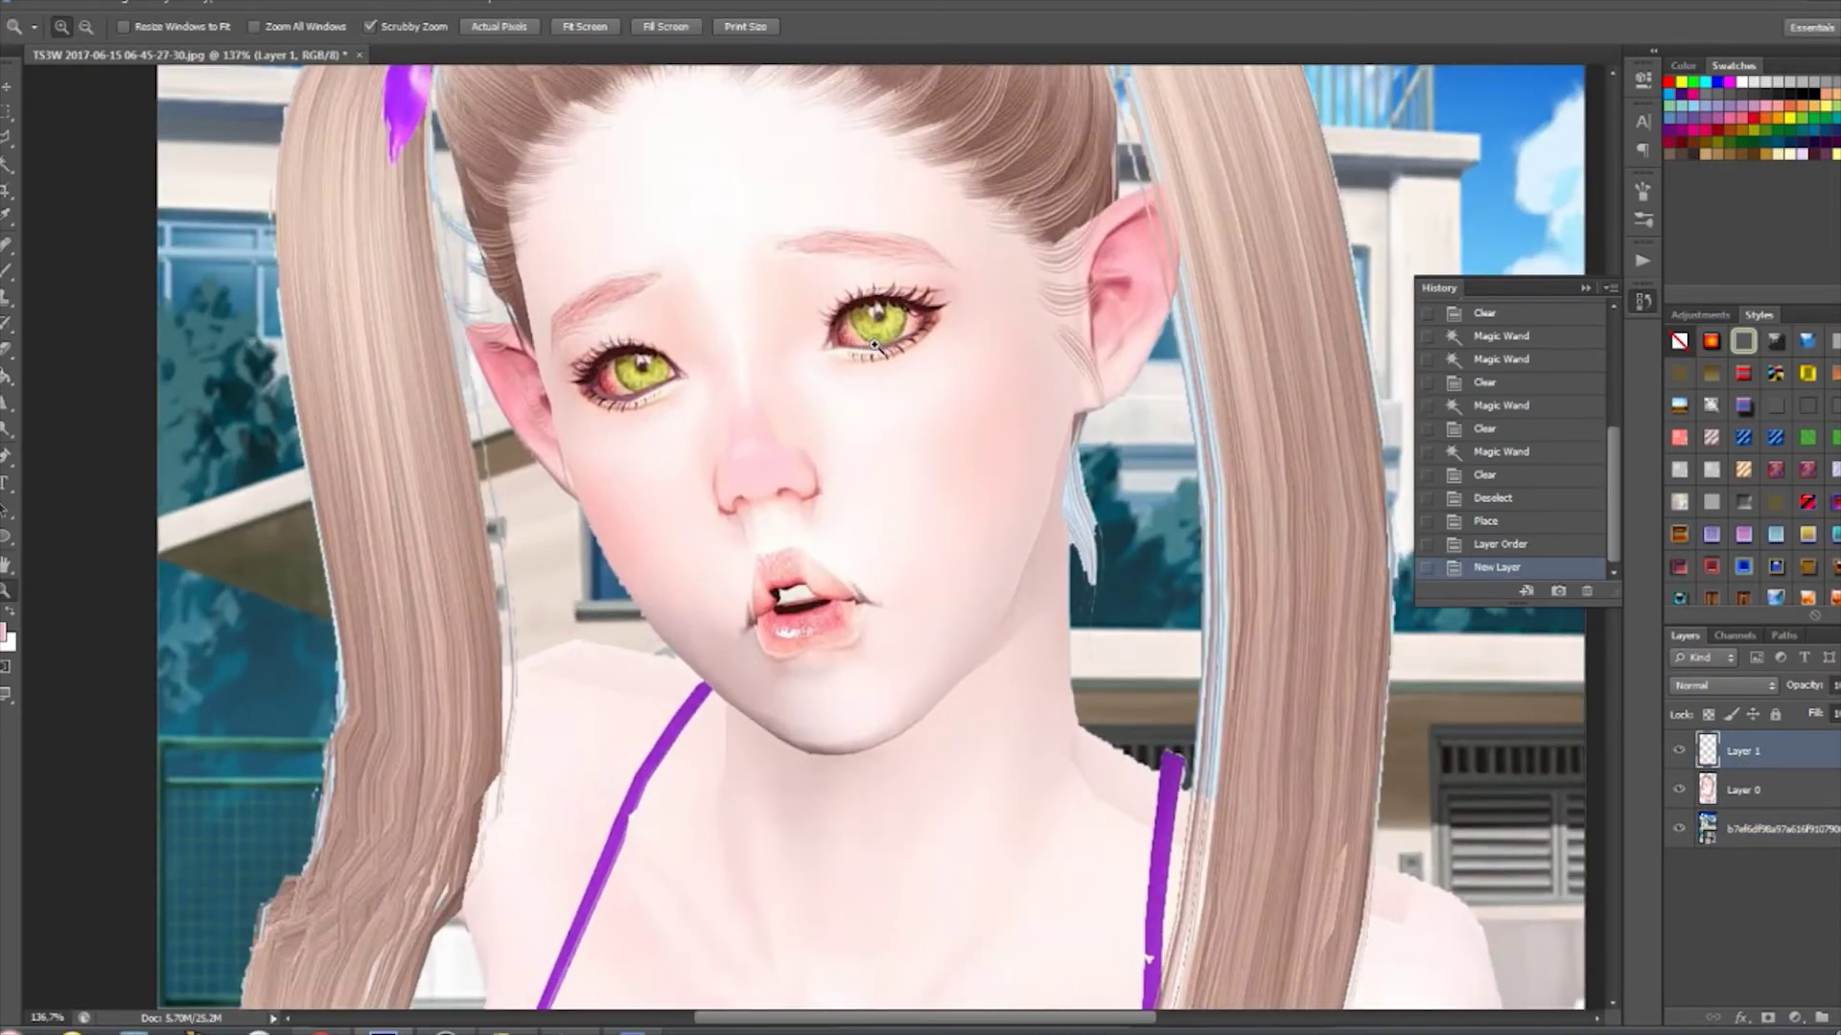
{"action": "left_click", "coordinate": [7, 405]}
- Smudge the skin around the mouth and chin on Layer 0 at reduced strength
{"action": "mouse_move", "coordinate": [766, 537]}
{"action": "left_mouse_down"}
{"action": "mouse_move", "coordinate": [668, 447]}
{"action": "mouse_move", "coordinate": [764, 399]}
{"action": "mouse_move", "coordinate": [739, 604]}
{"action": "mouse_move", "coordinate": [764, 399]}
{"action": "left_mouse_up"}
{"action": "left_click", "coordinate": [1503, 520]}
{"action": "left_click", "coordinate": [1502, 567]}
{"action": "key", "text": "alt+bracketleft"}
{"action": "left_click_drag", "start_coordinate": [371, 27], "coordinate": [317, 43]}
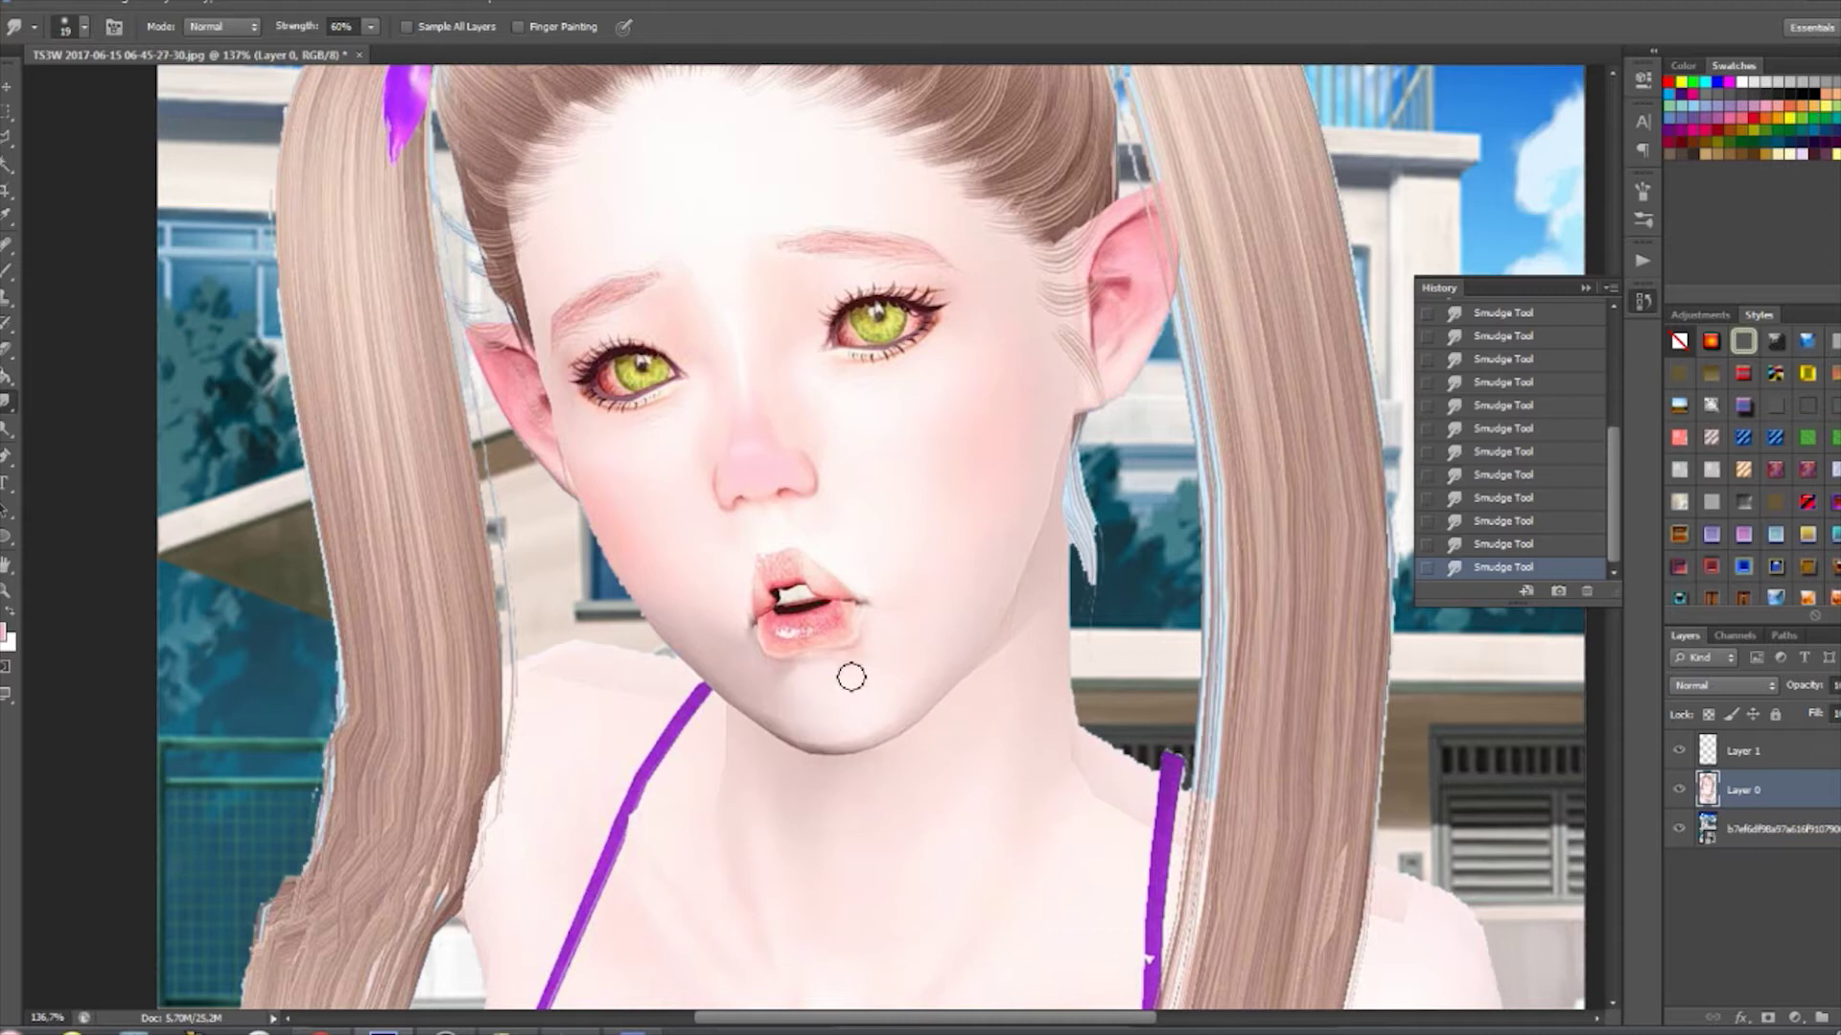
- Dodge the face, nose, cheeks, chin and neck to lighten the skin
{"action": "left_click", "coordinate": [1524, 537]}
{"action": "key", "text": "o"}
{"action": "right_click", "coordinate": [715, 332]}
{"action": "left_click", "coordinate": [671, 328]}
{"action": "key", "text": "ctrl+alt+z"}
{"action": "key", "text": "ctrl+alt+z"}
{"action": "key", "text": "ctrl+alt+z"}
{"action": "key", "text": "alt+shift+m"}
{"action": "left_click_drag", "start_coordinate": [712, 427], "coordinate": [717, 403]}
{"action": "left_click_drag", "start_coordinate": [796, 258], "coordinate": [762, 350]}
{"action": "mouse_move", "coordinate": [776, 441]}
{"action": "left_mouse_down"}
{"action": "mouse_move", "coordinate": [623, 661]}
{"action": "mouse_move", "coordinate": [796, 690]}
{"action": "left_mouse_up"}
{"action": "left_click_drag", "start_coordinate": [729, 729], "coordinate": [832, 810]}
{"action": "left_click_drag", "start_coordinate": [604, 561], "coordinate": [637, 623]}
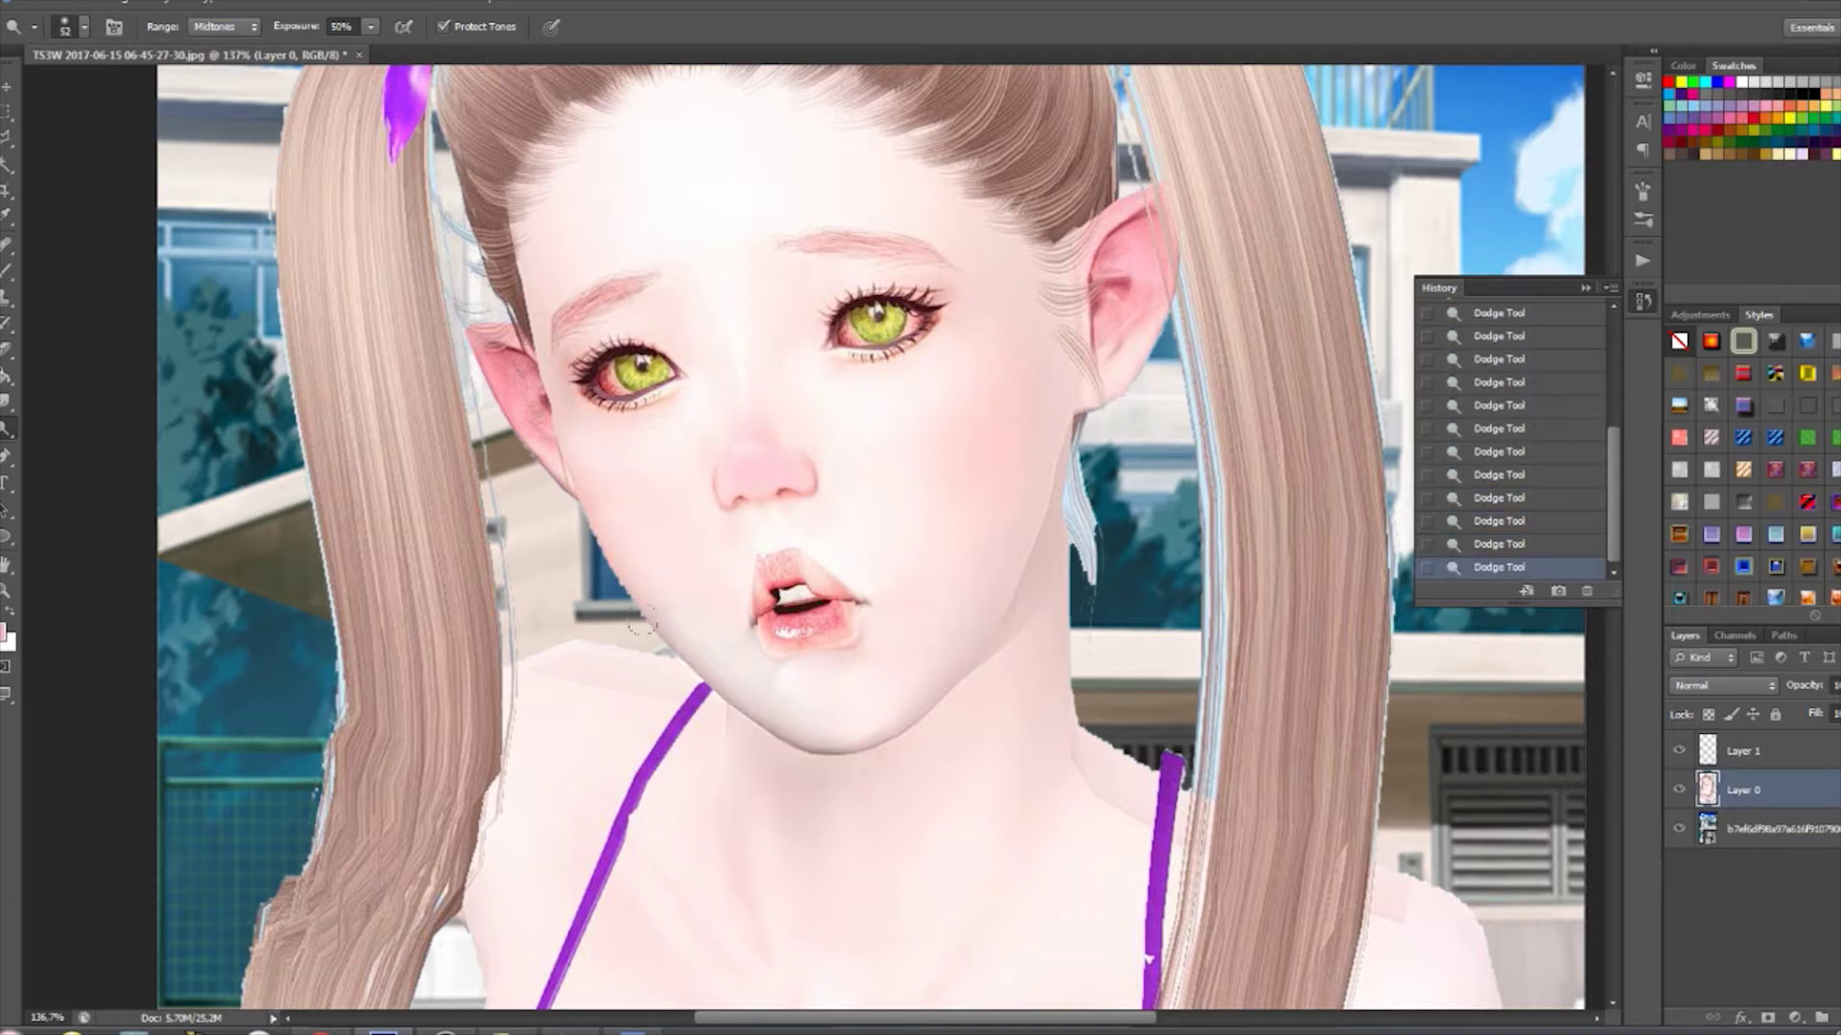
- Brighten the eye highlights with a smaller Dodge brush
{"action": "right_click", "coordinate": [5, 403]}
{"action": "left_click", "coordinate": [57, 399]}
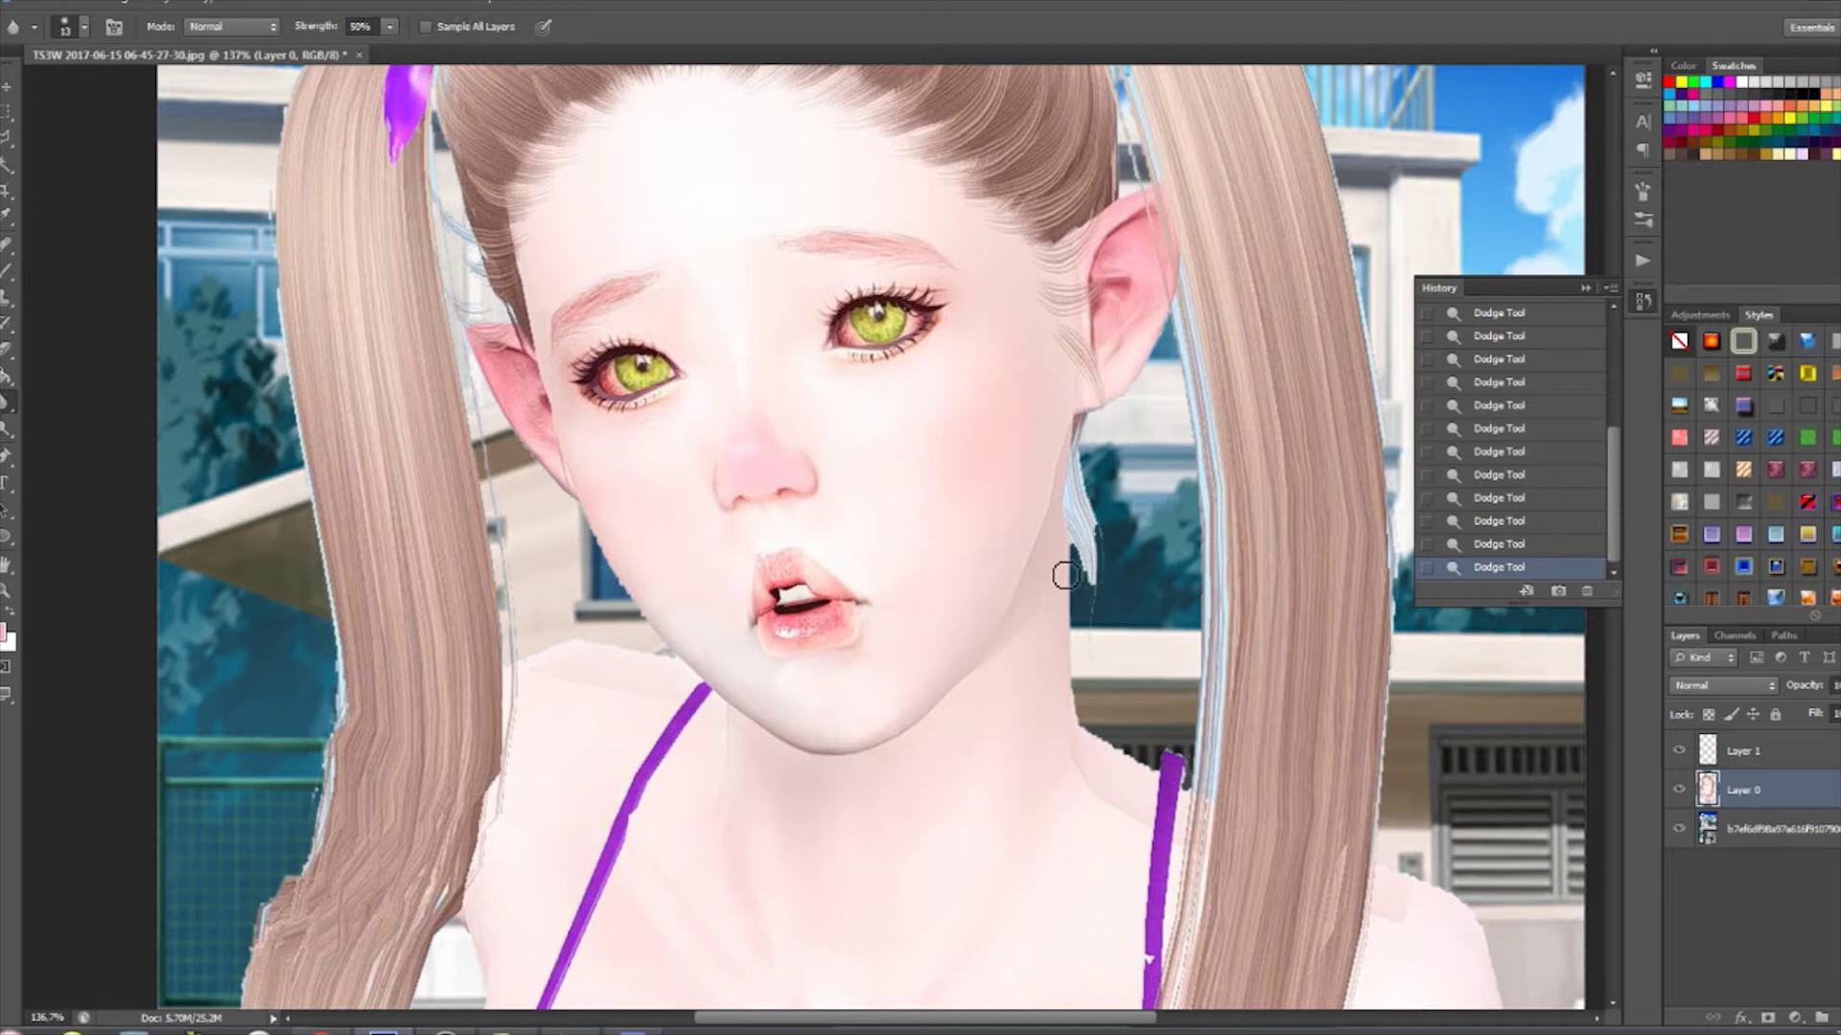
{"action": "key", "text": "o"}
{"action": "right_click", "coordinate": [661, 384]}
{"action": "left_click", "coordinate": [643, 369]}
{"action": "left_click_drag", "start_coordinate": [867, 316], "coordinate": [897, 331]}
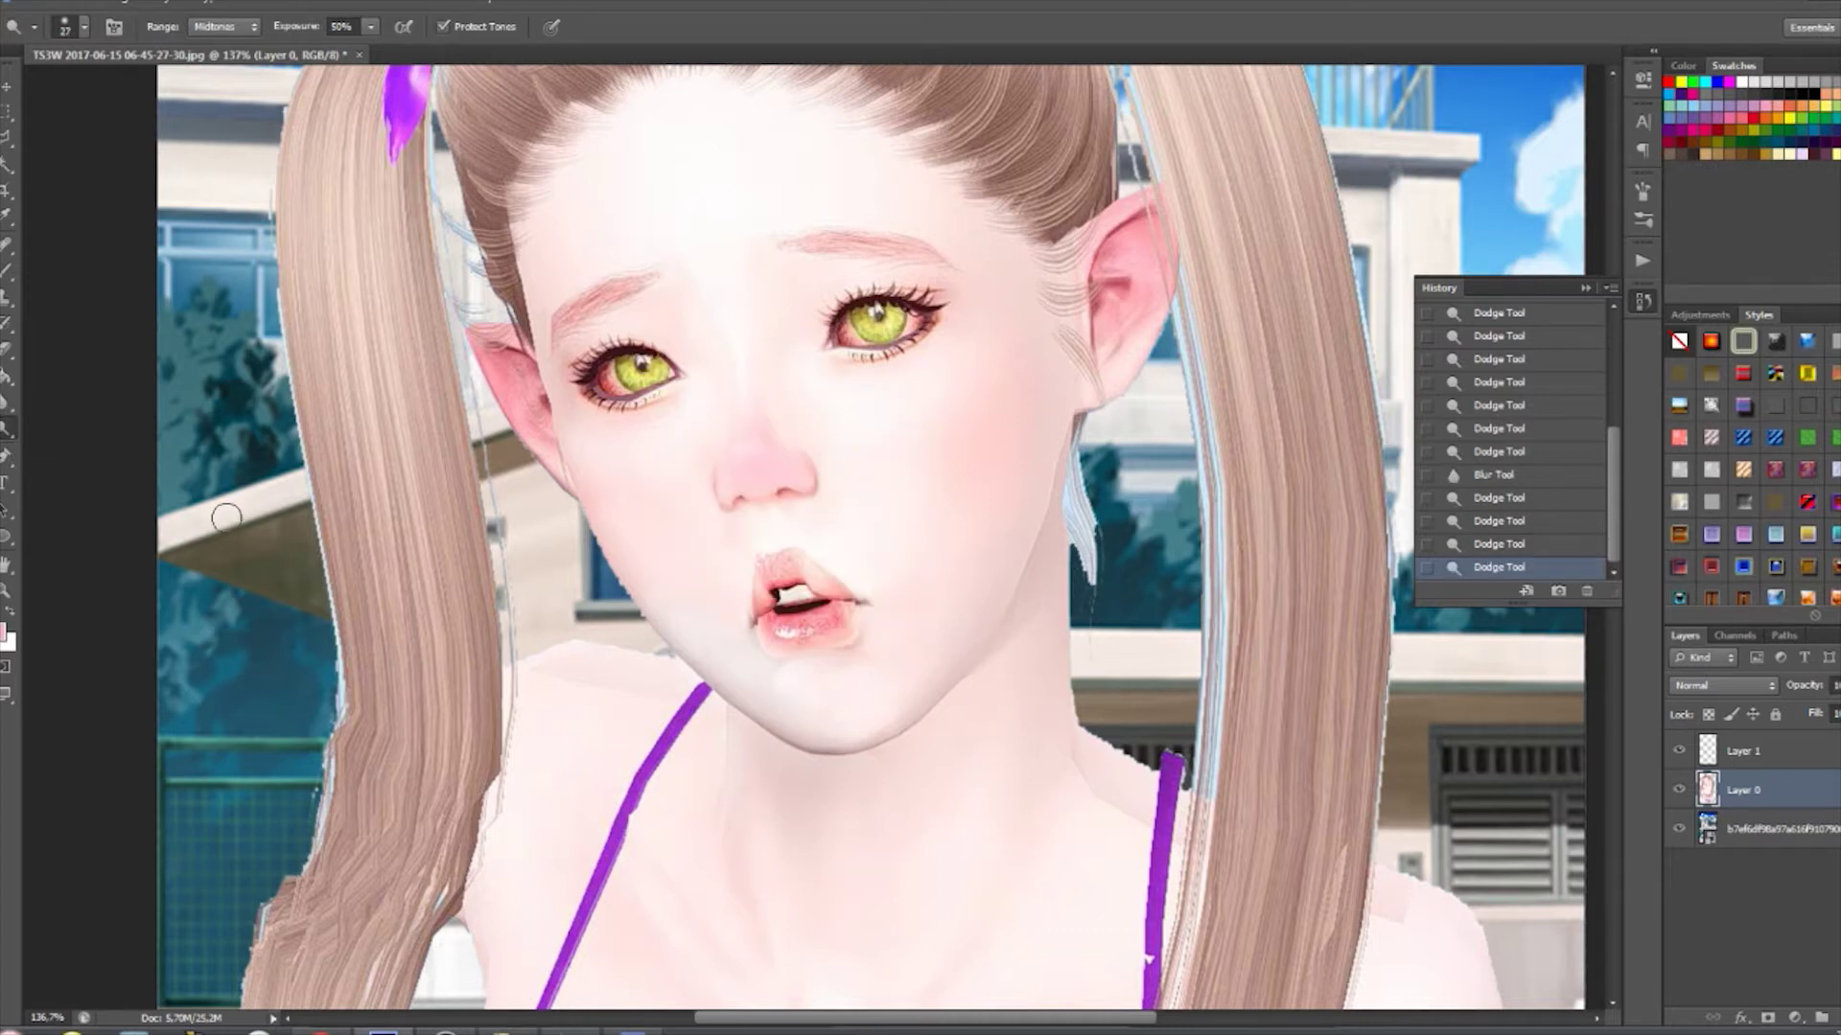
{"action": "scroll", "coordinate": [671, 436], "scroll_direction": "up", "scroll_amount": 1}
{"action": "right_click", "coordinate": [658, 434]}
- Burn around the eyes and deepen the colour of the nose
{"action": "key", "text": "Escape"}
{"action": "left_click_drag", "start_coordinate": [571, 335], "coordinate": [643, 373]}
{"action": "left_click_drag", "start_coordinate": [834, 288], "coordinate": [944, 335]}
{"action": "right_click", "coordinate": [727, 508]}
{"action": "key", "text": "Escape"}
{"action": "left_click_drag", "start_coordinate": [757, 523], "coordinate": [716, 507]}
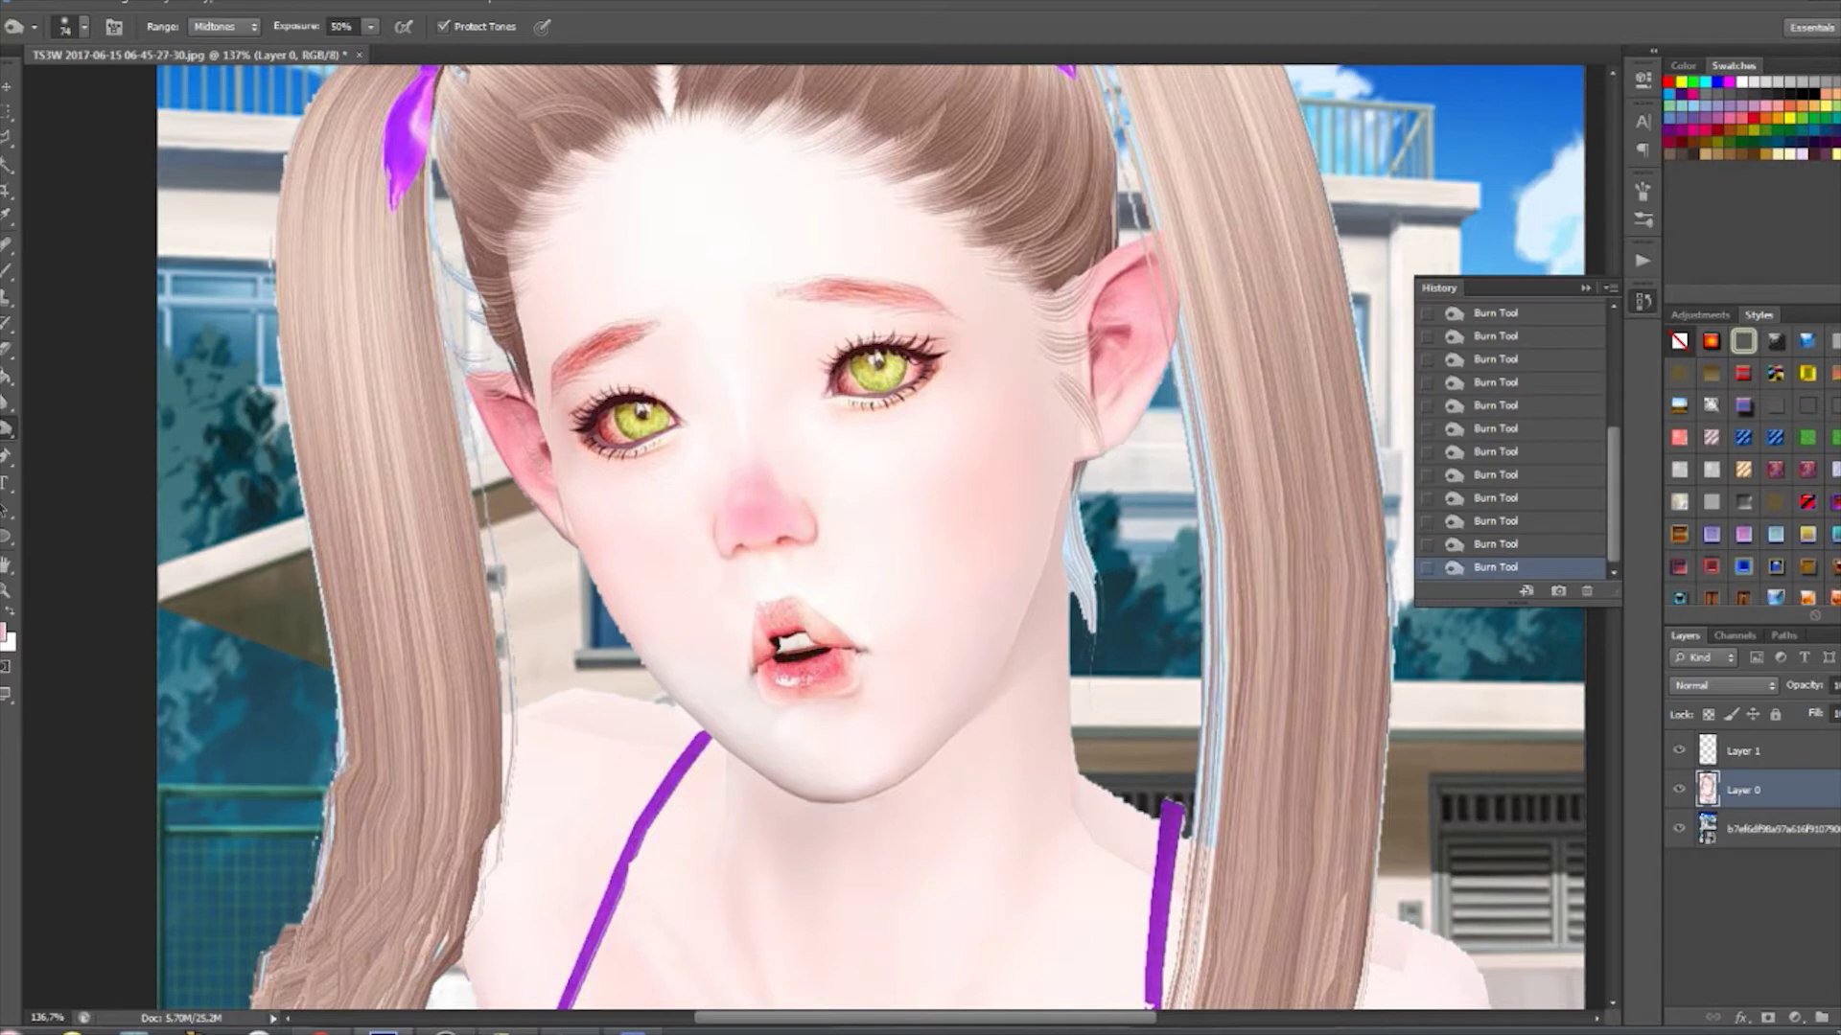
- Set up a larger Blur brush with the whole image fitted in view
{"action": "key", "text": "r"}
{"action": "key", "text": "ctrl+0"}
{"action": "scroll", "coordinate": [836, 556], "scroll_direction": "up", "scroll_amount": 3}
{"action": "right_click", "coordinate": [836, 556]}
{"action": "key", "text": "bracketright"}
{"action": "key", "text": "bracketright"}
{"action": "key", "text": "bracketright"}
{"action": "key", "text": "Return"}
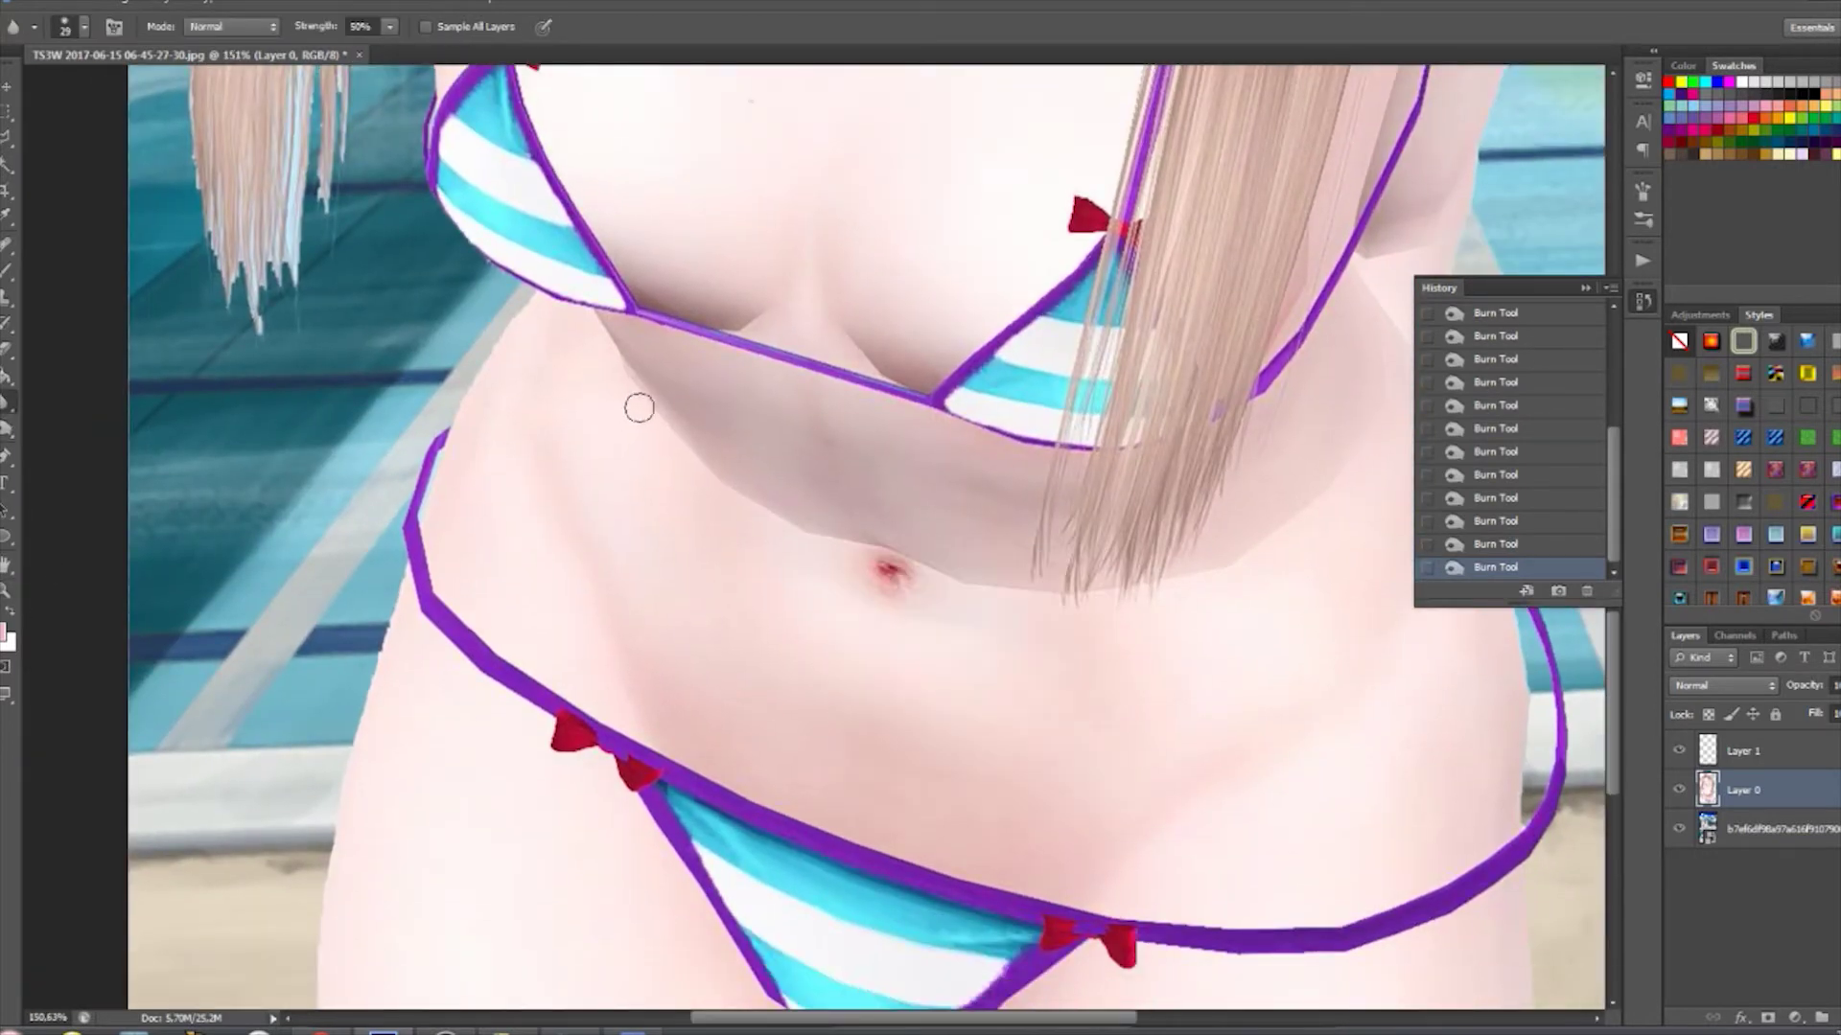
- Try cloning skin texture onto the abdomen, then undo the cloning strokes
{"action": "left_click", "coordinate": [1585, 289]}
{"action": "key", "text": "s"}
{"action": "right_click", "coordinate": [648, 490]}
{"action": "key", "text": "Return"}
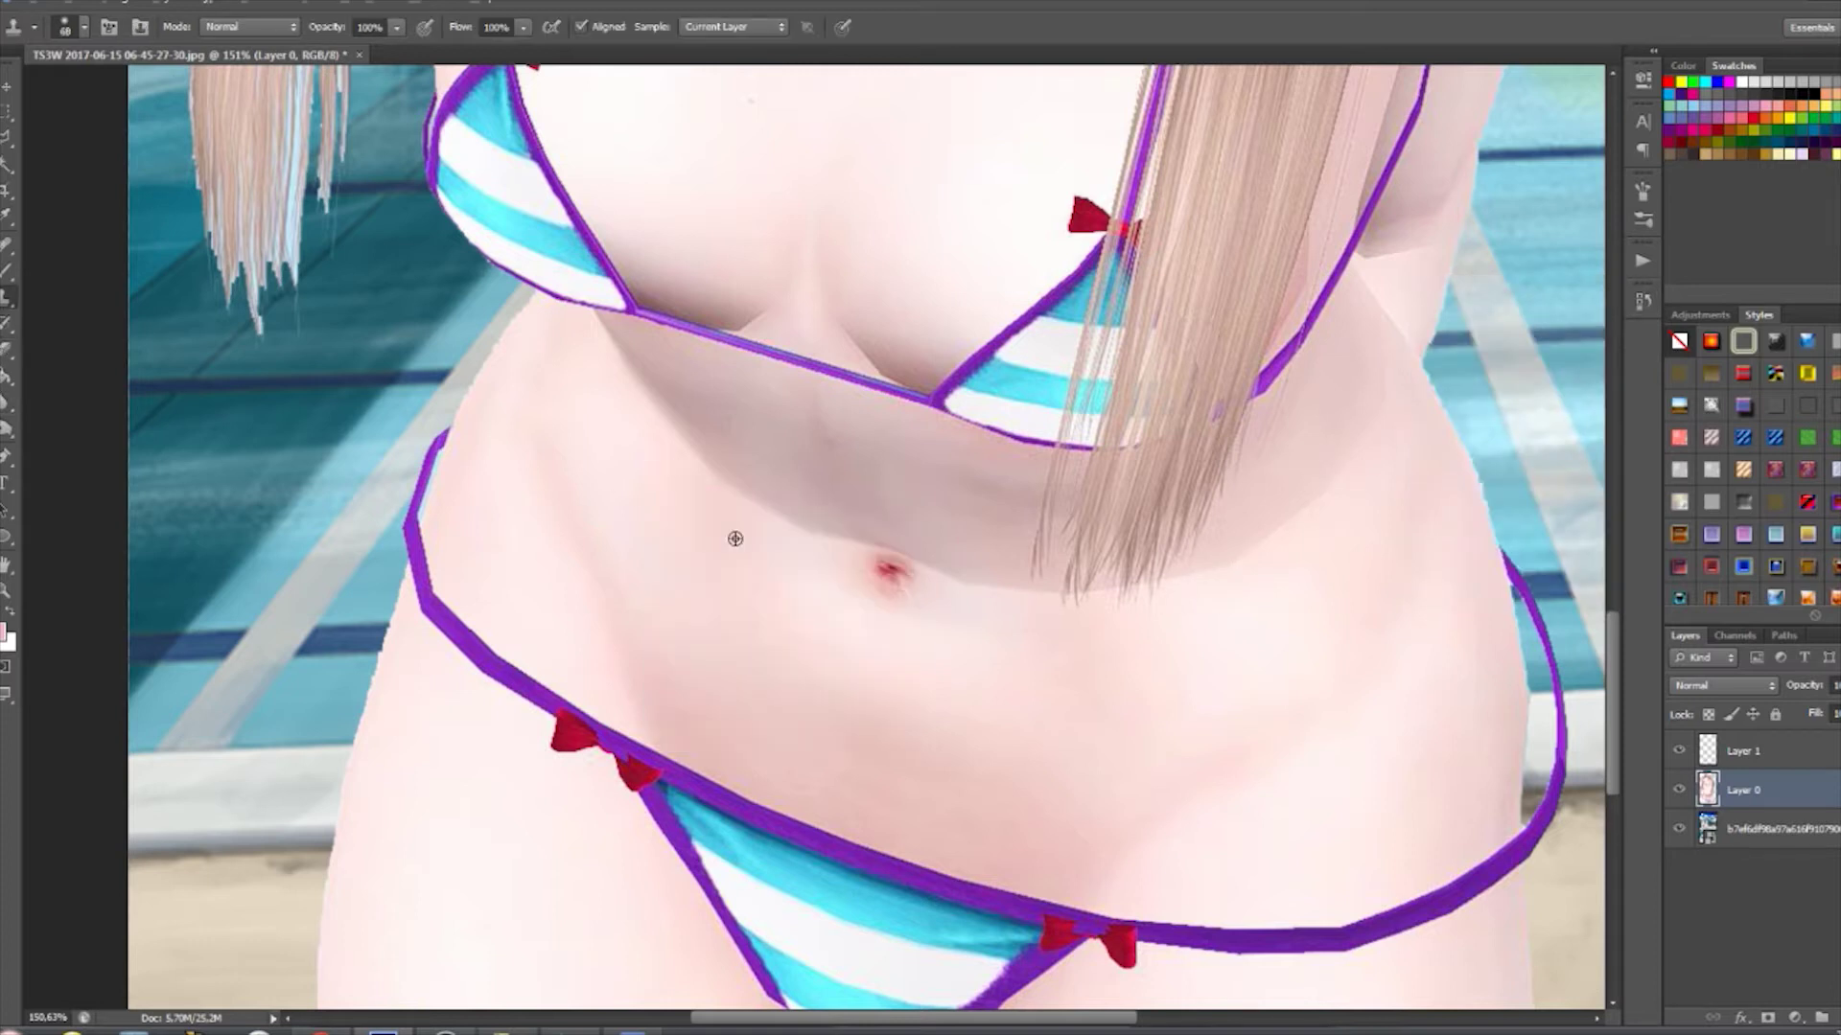
{"action": "left_click", "coordinate": [844, 500]}
{"action": "left_click", "coordinate": [1642, 302]}
{"action": "key", "text": "ctrl+alt+z"}
{"action": "key", "text": "ctrl+alt+z"}
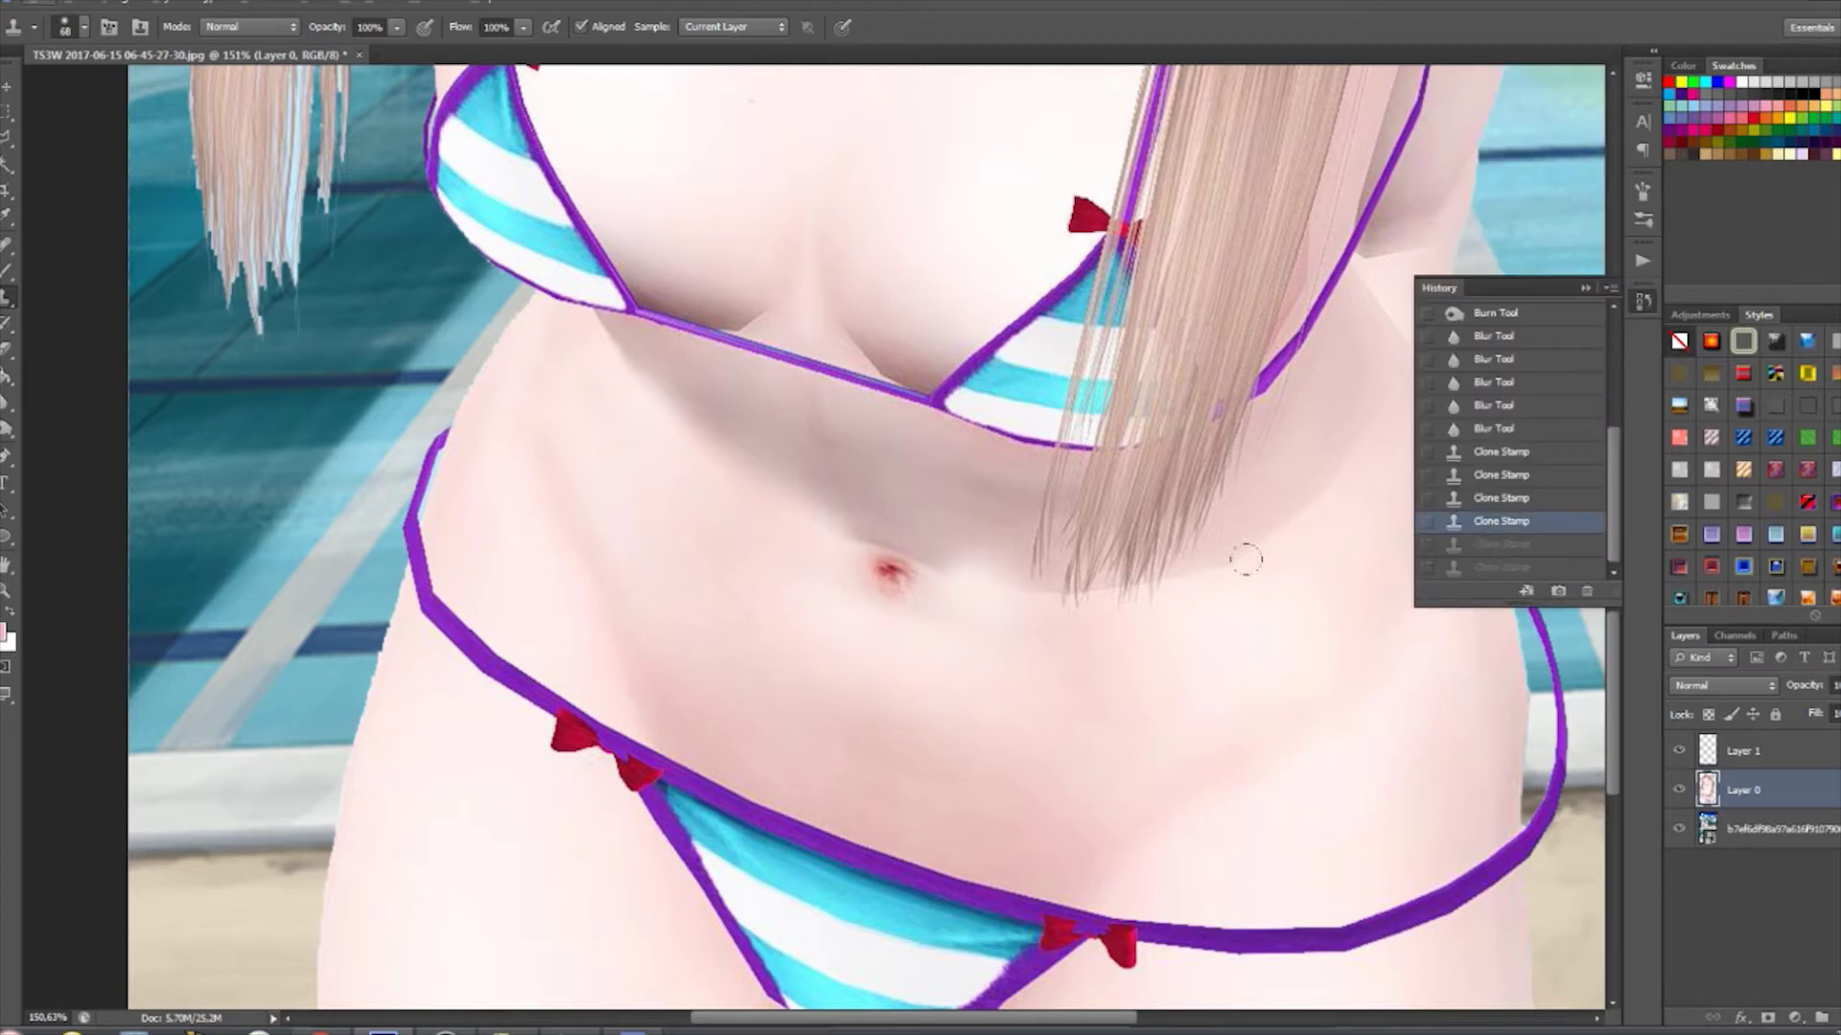
{"action": "key", "text": "ctrl+alt+z"}
- Smudge with a larger brush to blend the hair tips into the belly and smooth the cleavage shadow
{"action": "key", "text": "r"}
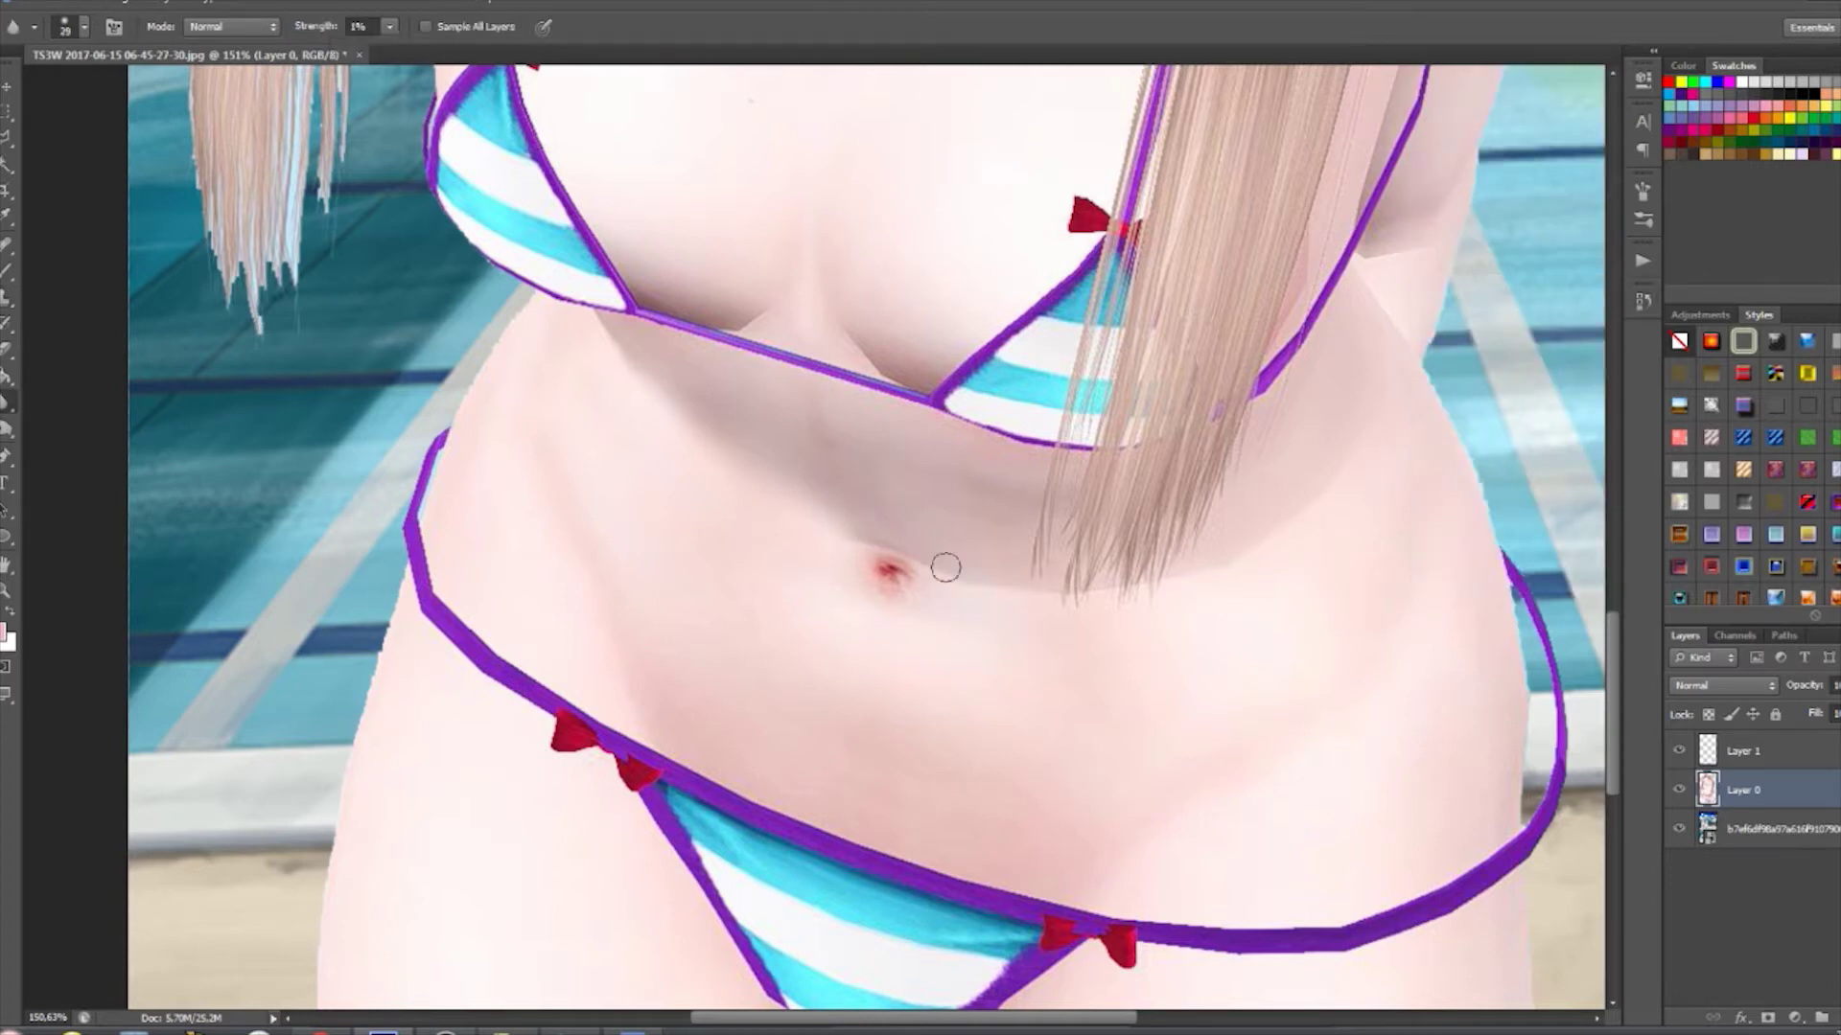
{"action": "right_click", "coordinate": [7, 403]}
{"action": "left_click", "coordinate": [58, 457]}
{"action": "right_click", "coordinate": [1109, 595]}
{"action": "key", "text": "Return"}
{"action": "left_click_drag", "start_coordinate": [1017, 576], "coordinate": [1151, 561]}
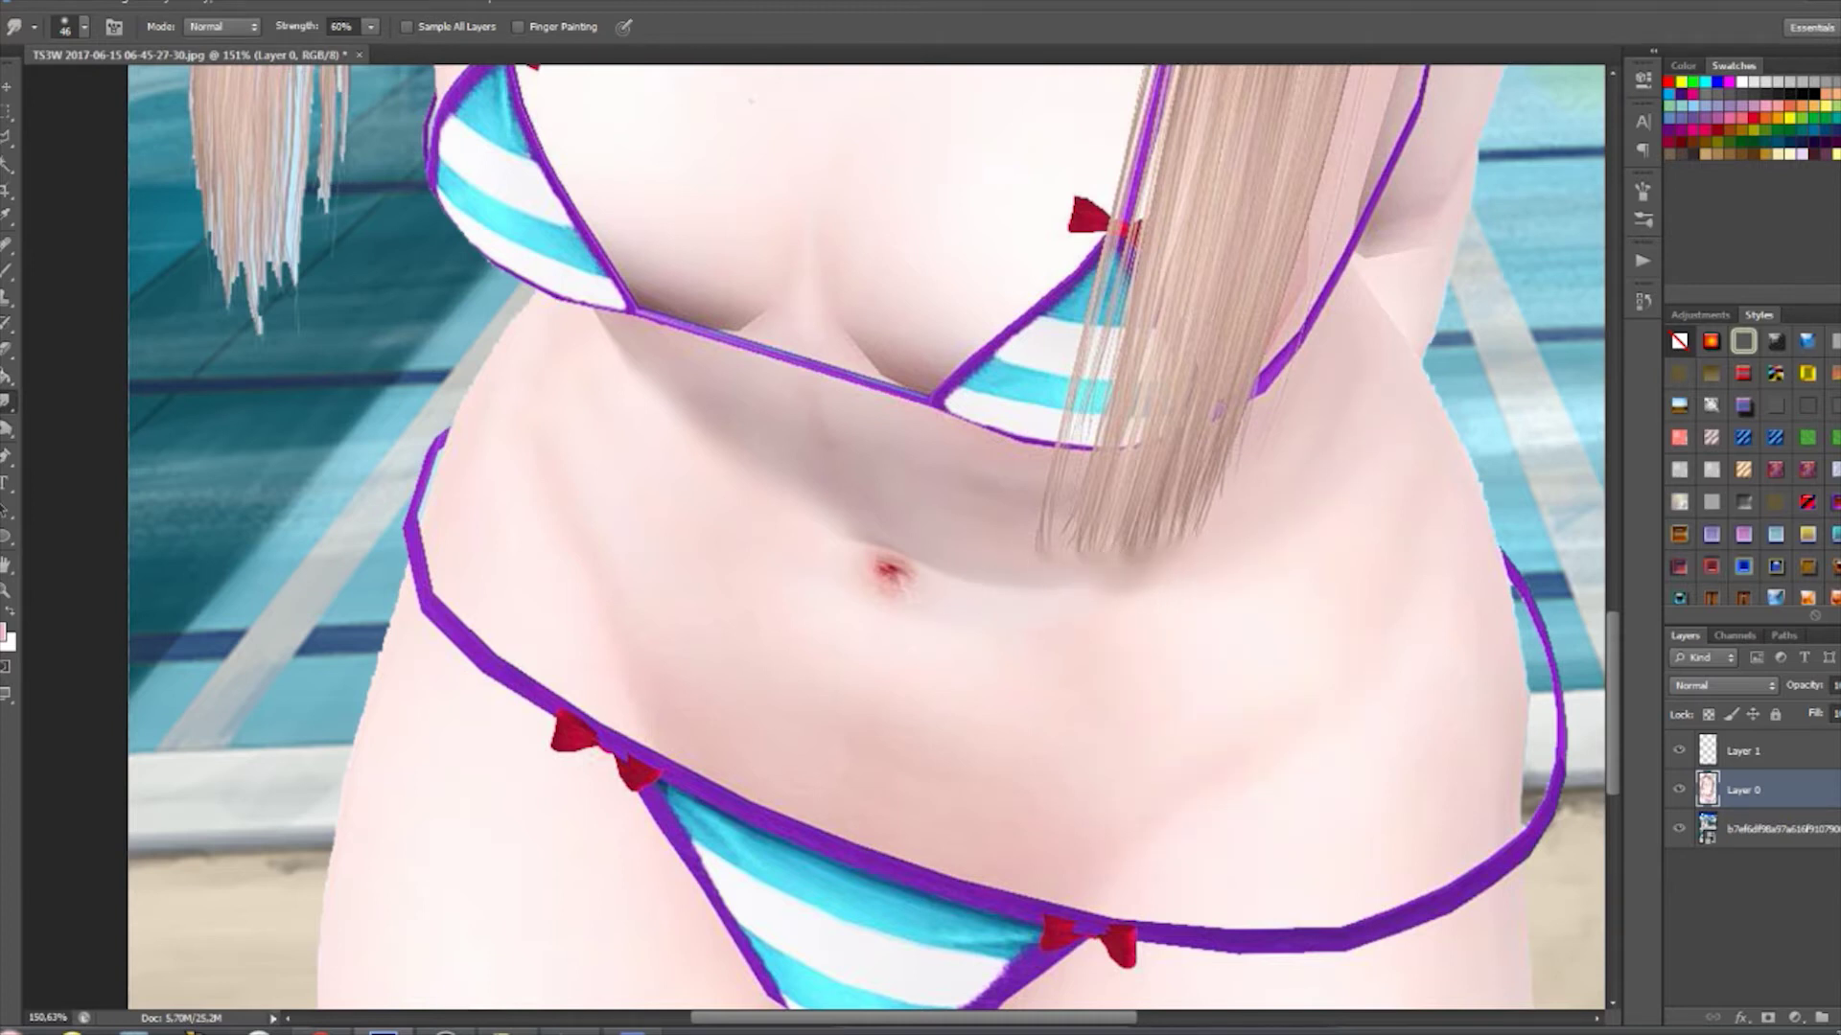
{"action": "scroll", "coordinate": [820, 480], "scroll_direction": "up", "scroll_amount": 3}
{"action": "left_click_drag", "start_coordinate": [921, 549], "coordinate": [870, 507]}
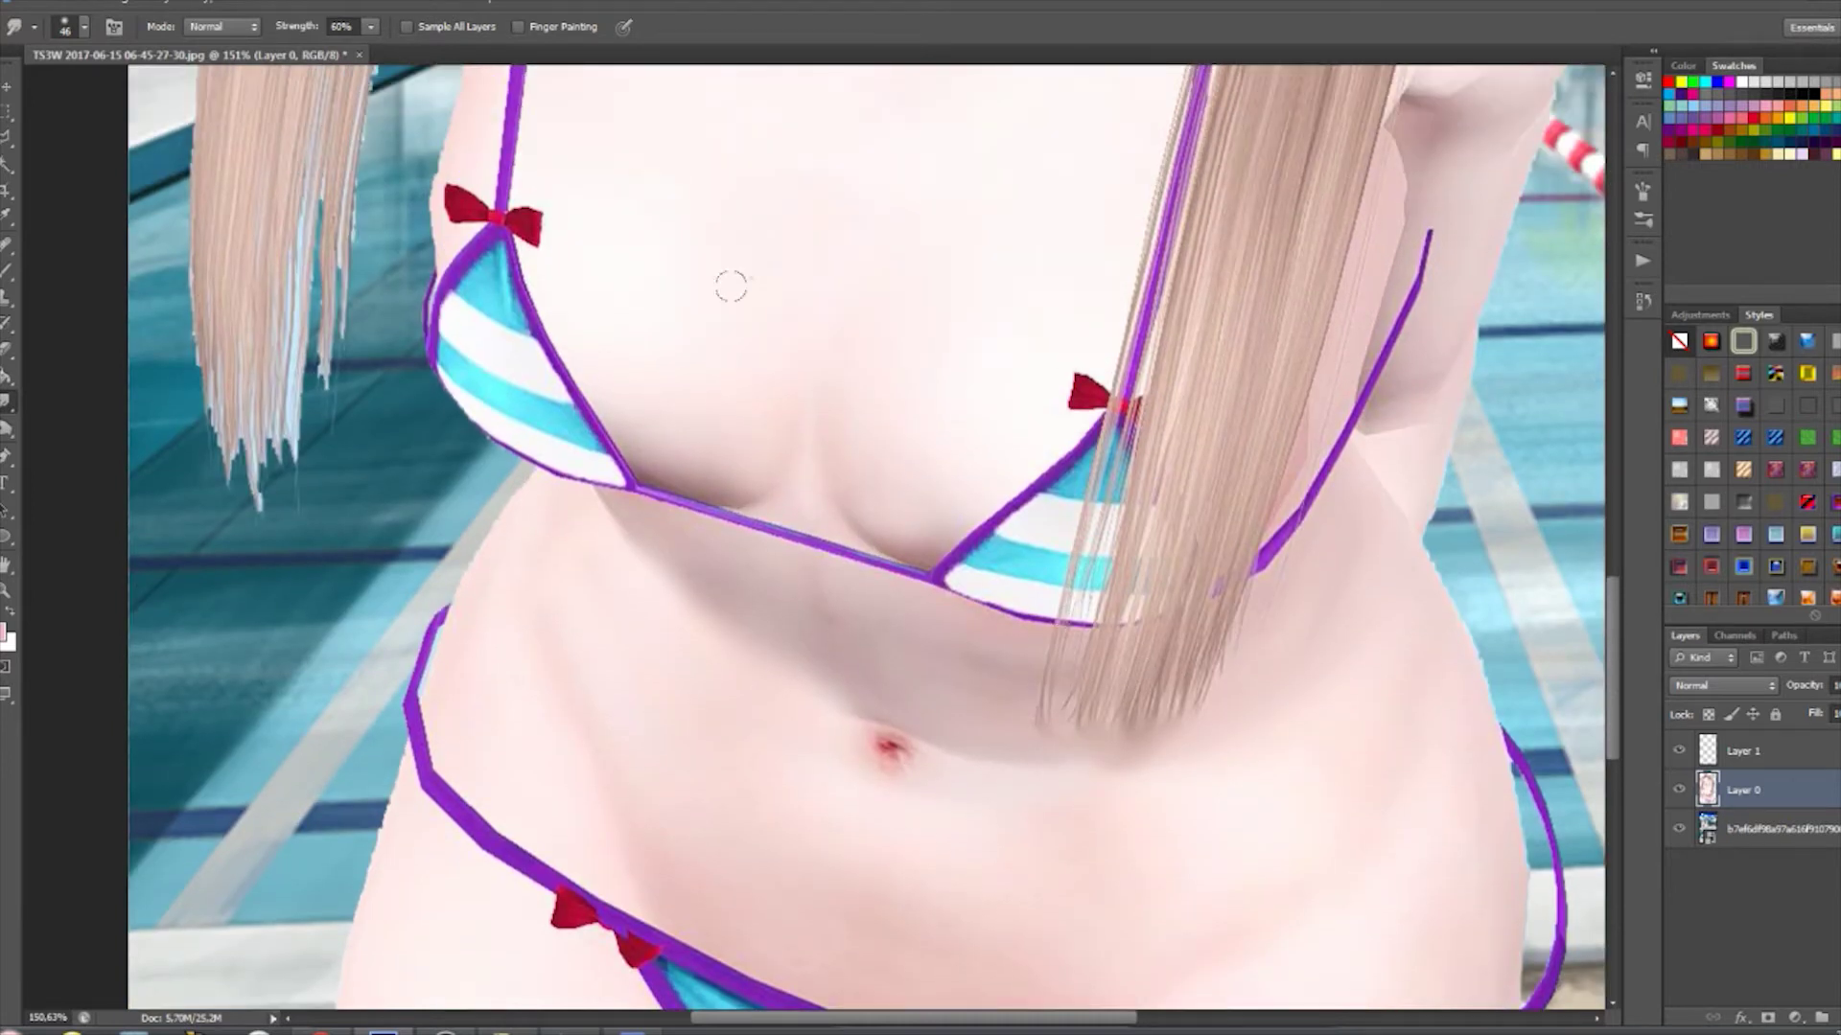
{"action": "scroll", "coordinate": [730, 286], "scroll_direction": "up", "scroll_amount": 3}
{"action": "scroll", "coordinate": [731, 286], "scroll_direction": "down", "scroll_amount": 5}
- Paint along the hair edge beside the face, then revert the strokes near the eyebrow
{"action": "key", "text": "z"}
{"action": "left_click", "coordinate": [585, 26]}
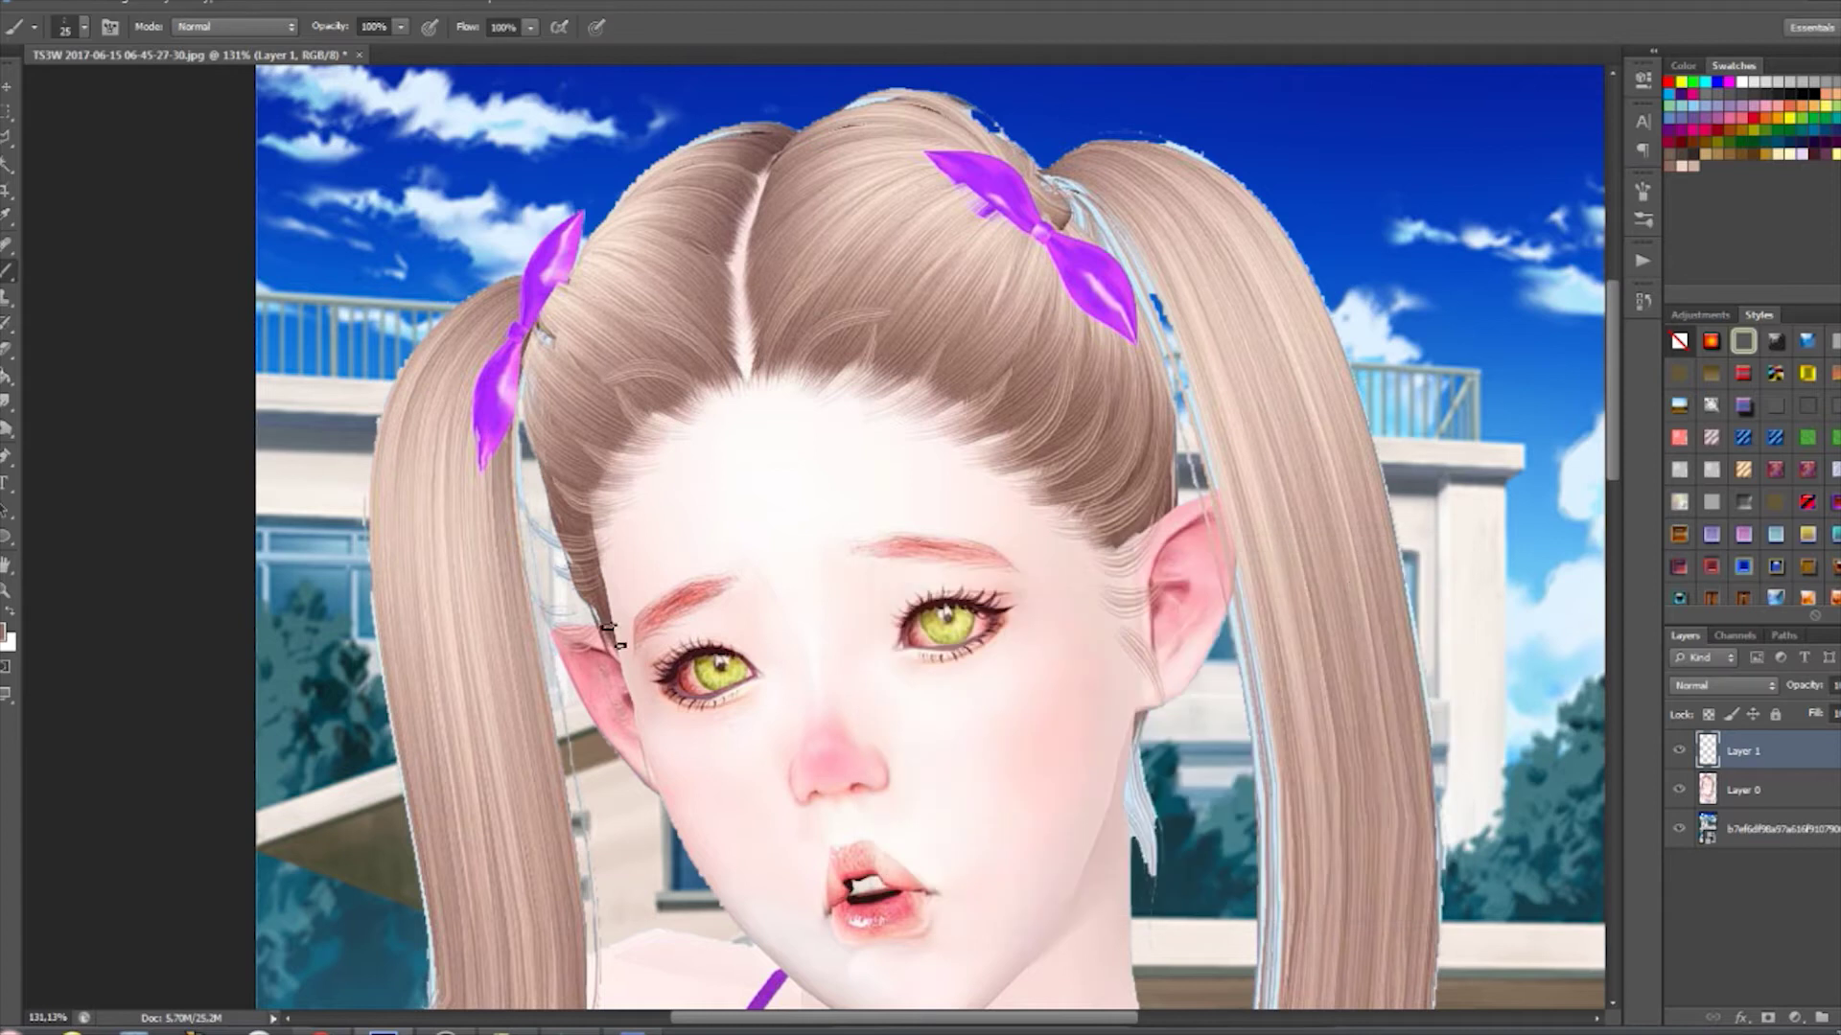
{"action": "left_click_drag", "start_coordinate": [589, 505], "coordinate": [565, 466]}
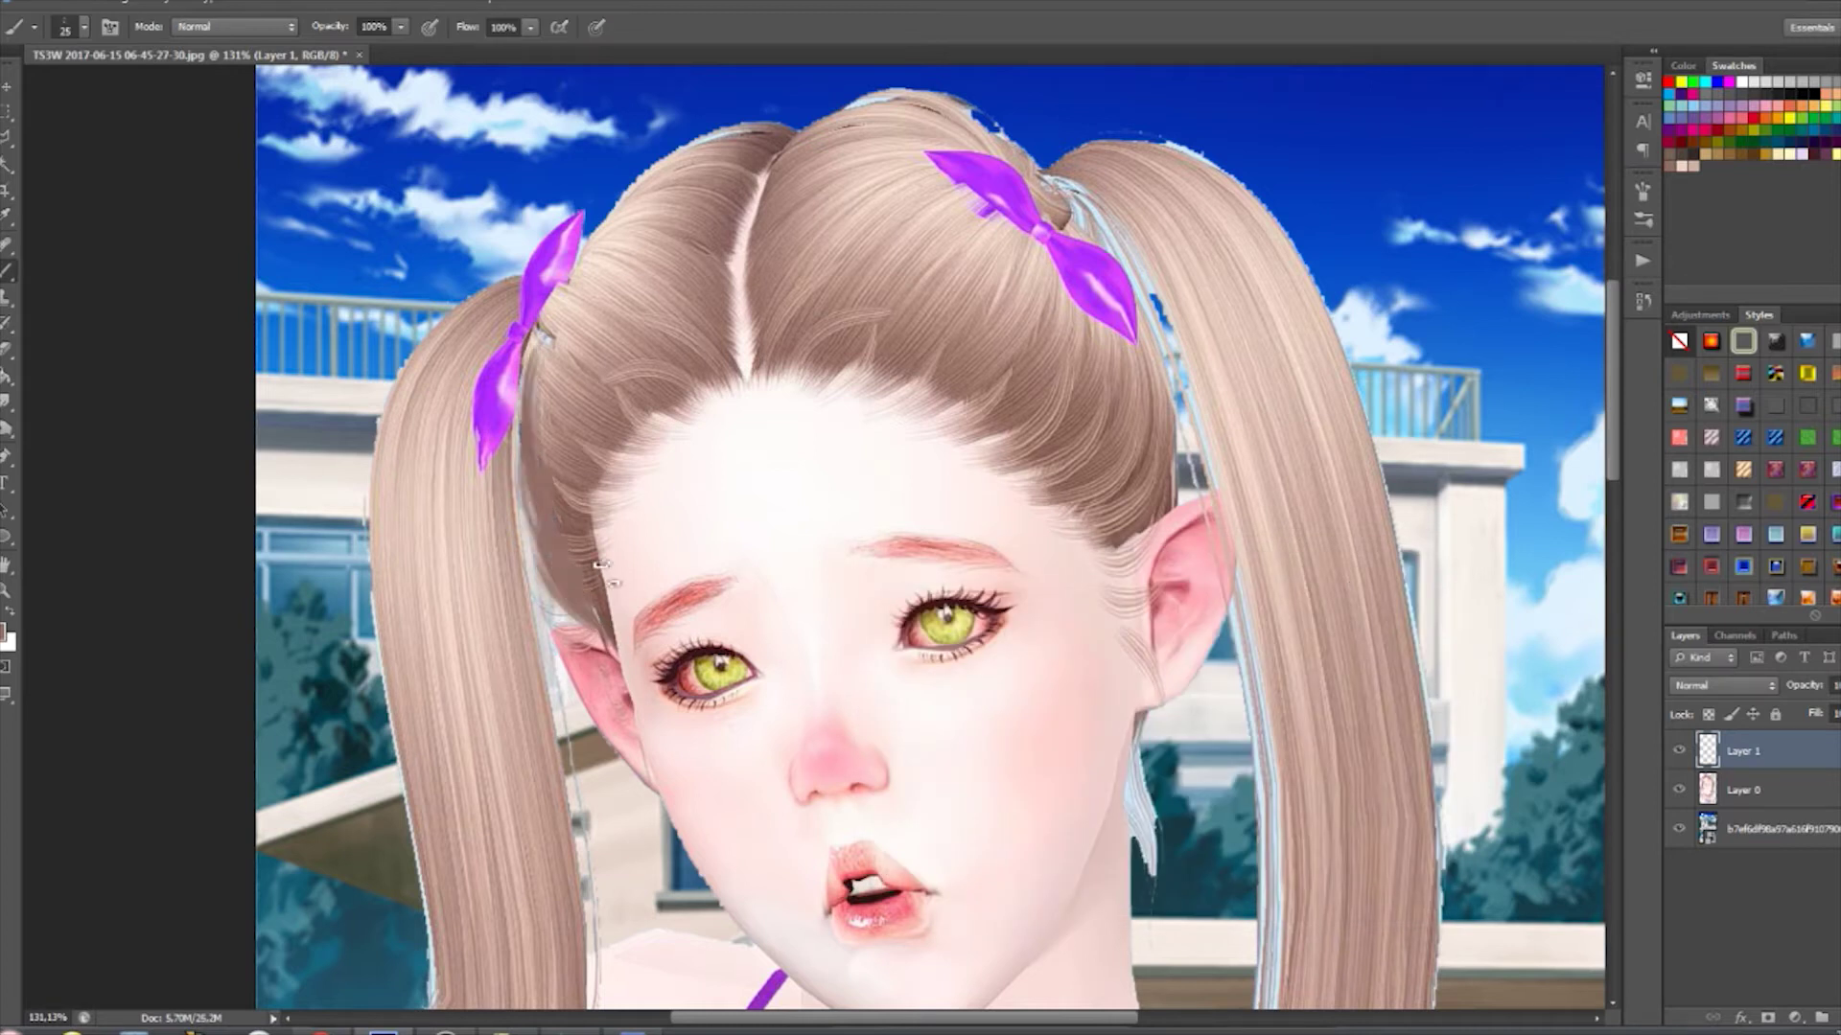
{"action": "left_click", "coordinate": [1643, 81]}
{"action": "left_click", "coordinate": [1643, 301]}
{"action": "left_click", "coordinate": [1497, 497]}
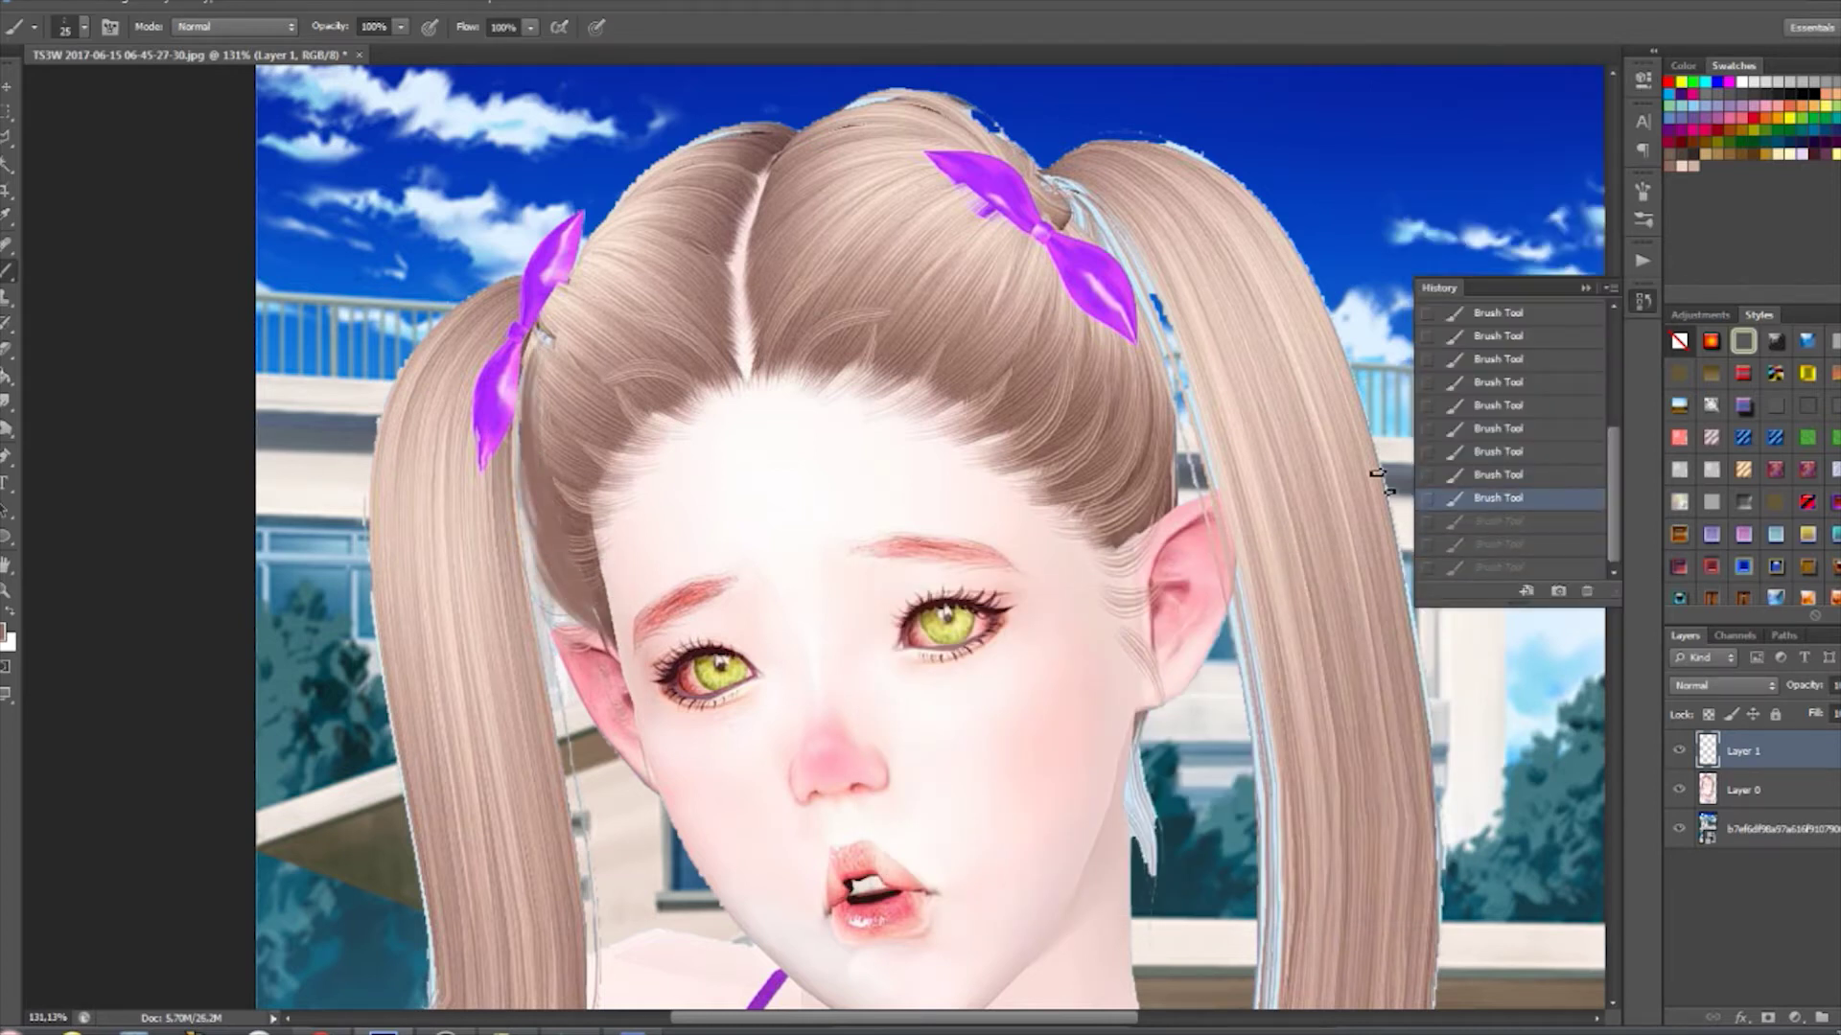
- Paint over the right pigtail's light edge, its top gap, and the top of the hair in a new hair colour
{"action": "mouse_move", "coordinate": [1054, 182]}
{"action": "left_mouse_down"}
{"action": "mouse_move", "coordinate": [1145, 307]}
{"action": "mouse_move", "coordinate": [1232, 551]}
{"action": "left_mouse_up"}
{"action": "mouse_move", "coordinate": [1136, 134]}
{"action": "left_mouse_down"}
{"action": "mouse_move", "coordinate": [1227, 230]}
{"action": "mouse_move", "coordinate": [1189, 249]}
{"action": "mouse_move", "coordinate": [1138, 196]}
{"action": "mouse_move", "coordinate": [1219, 188]}
{"action": "left_mouse_up"}
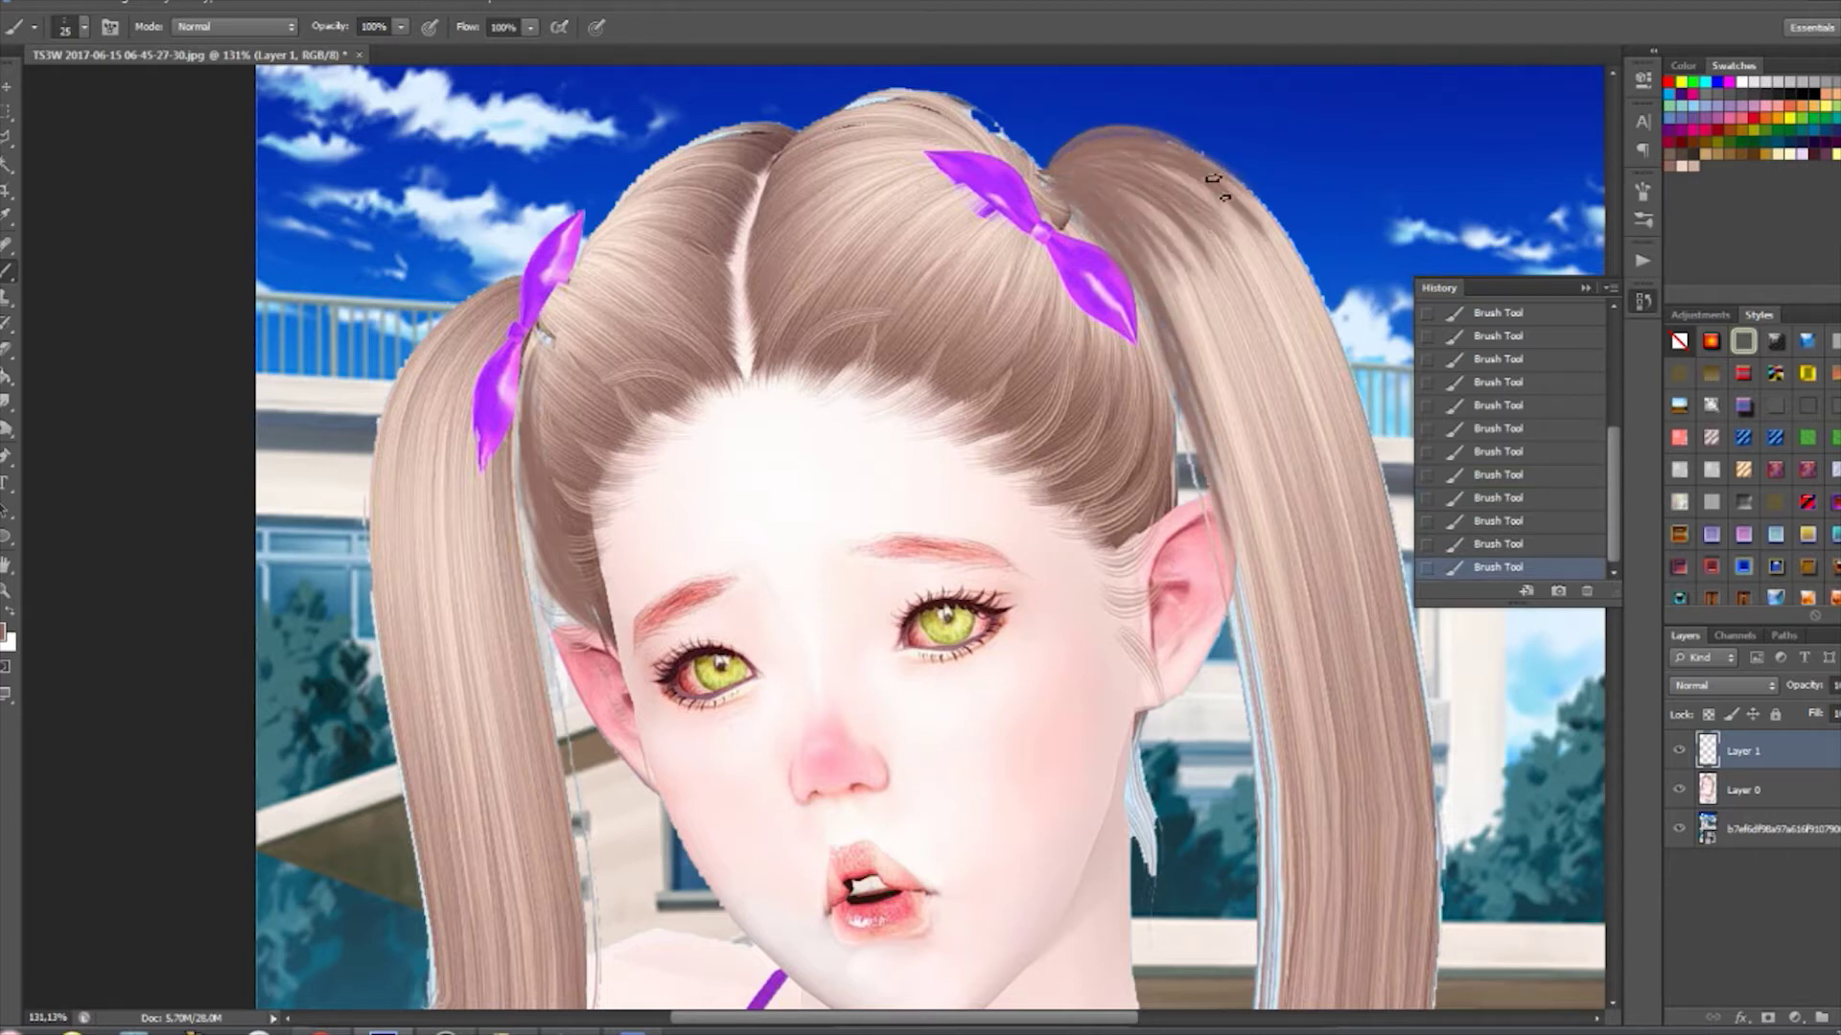
{"action": "left_click", "coordinate": [5, 632]}
{"action": "key", "text": "Return"}
{"action": "mouse_move", "coordinate": [868, 120]}
{"action": "left_mouse_down"}
{"action": "mouse_move", "coordinate": [1001, 155]}
{"action": "mouse_move", "coordinate": [791, 135]}
{"action": "mouse_move", "coordinate": [628, 244]}
{"action": "mouse_move", "coordinate": [531, 443]}
{"action": "left_mouse_up"}
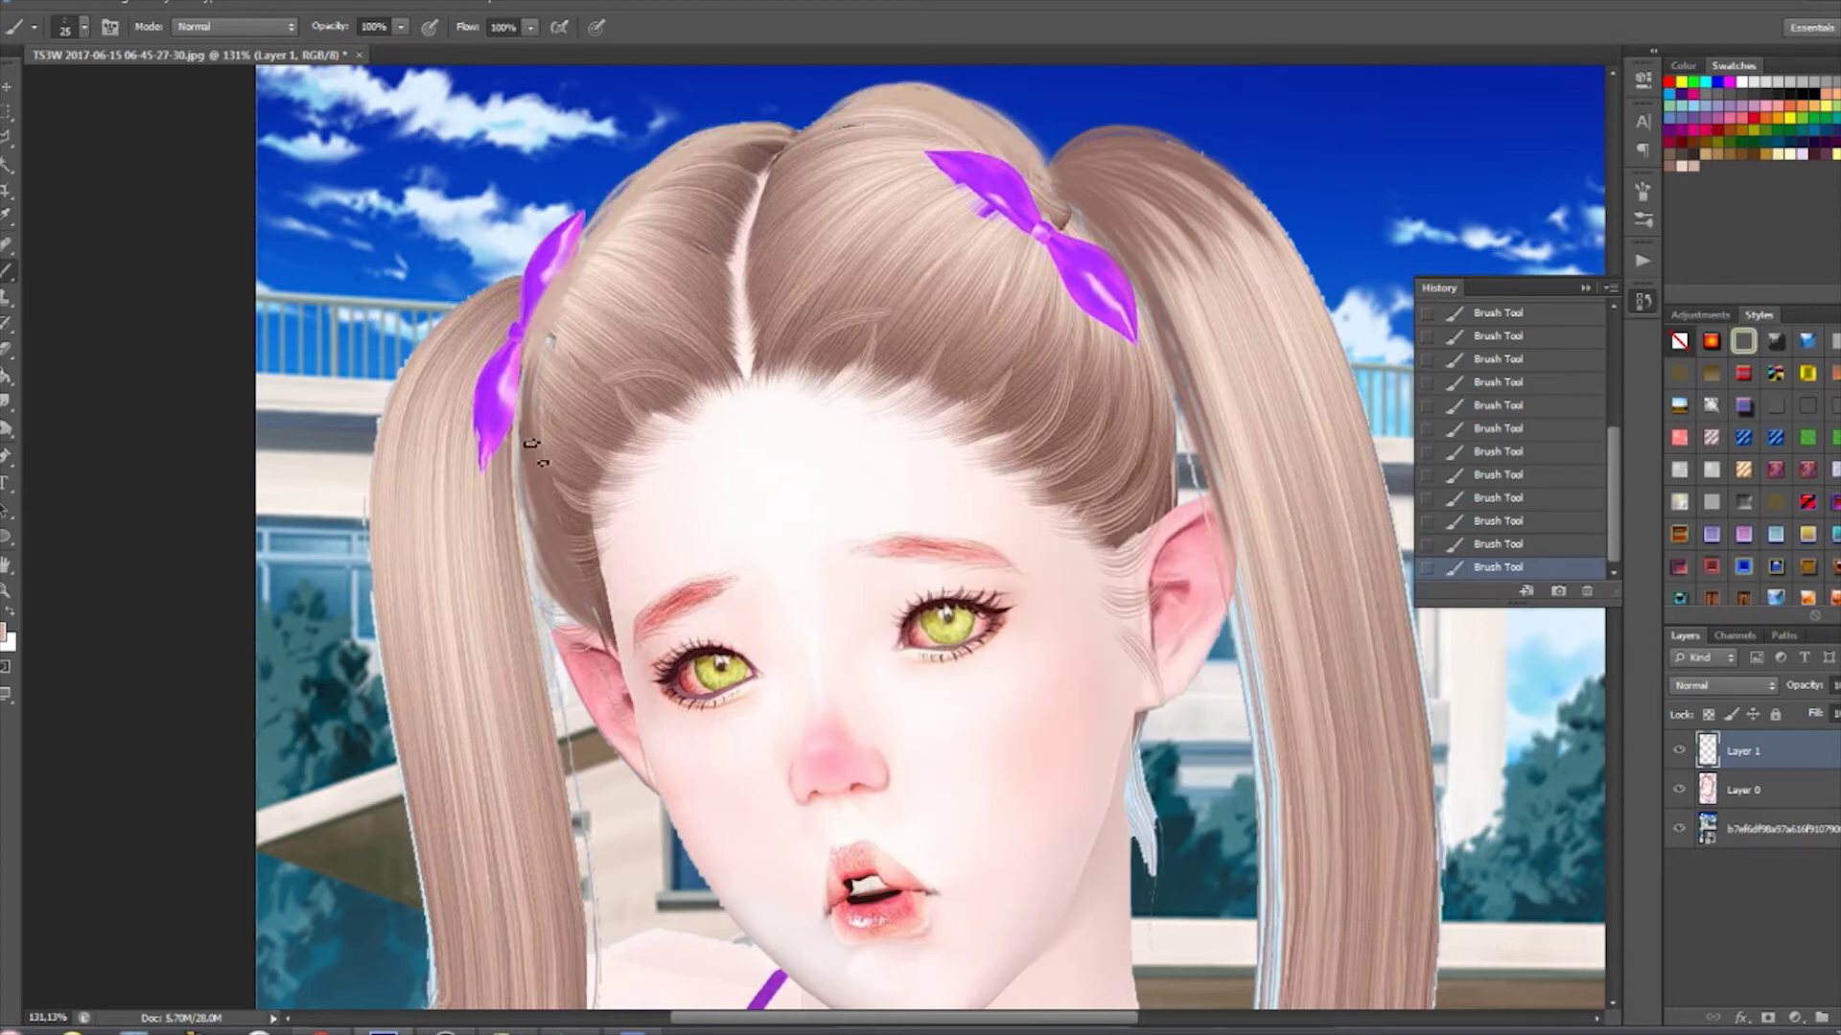
{"action": "scroll", "coordinate": [1450, 273], "scroll_direction": "down", "scroll_amount": 2}
- Review the paint colour and history, undo two recent hair strokes, and fit the image in view
{"action": "left_click", "coordinate": [6, 633]}
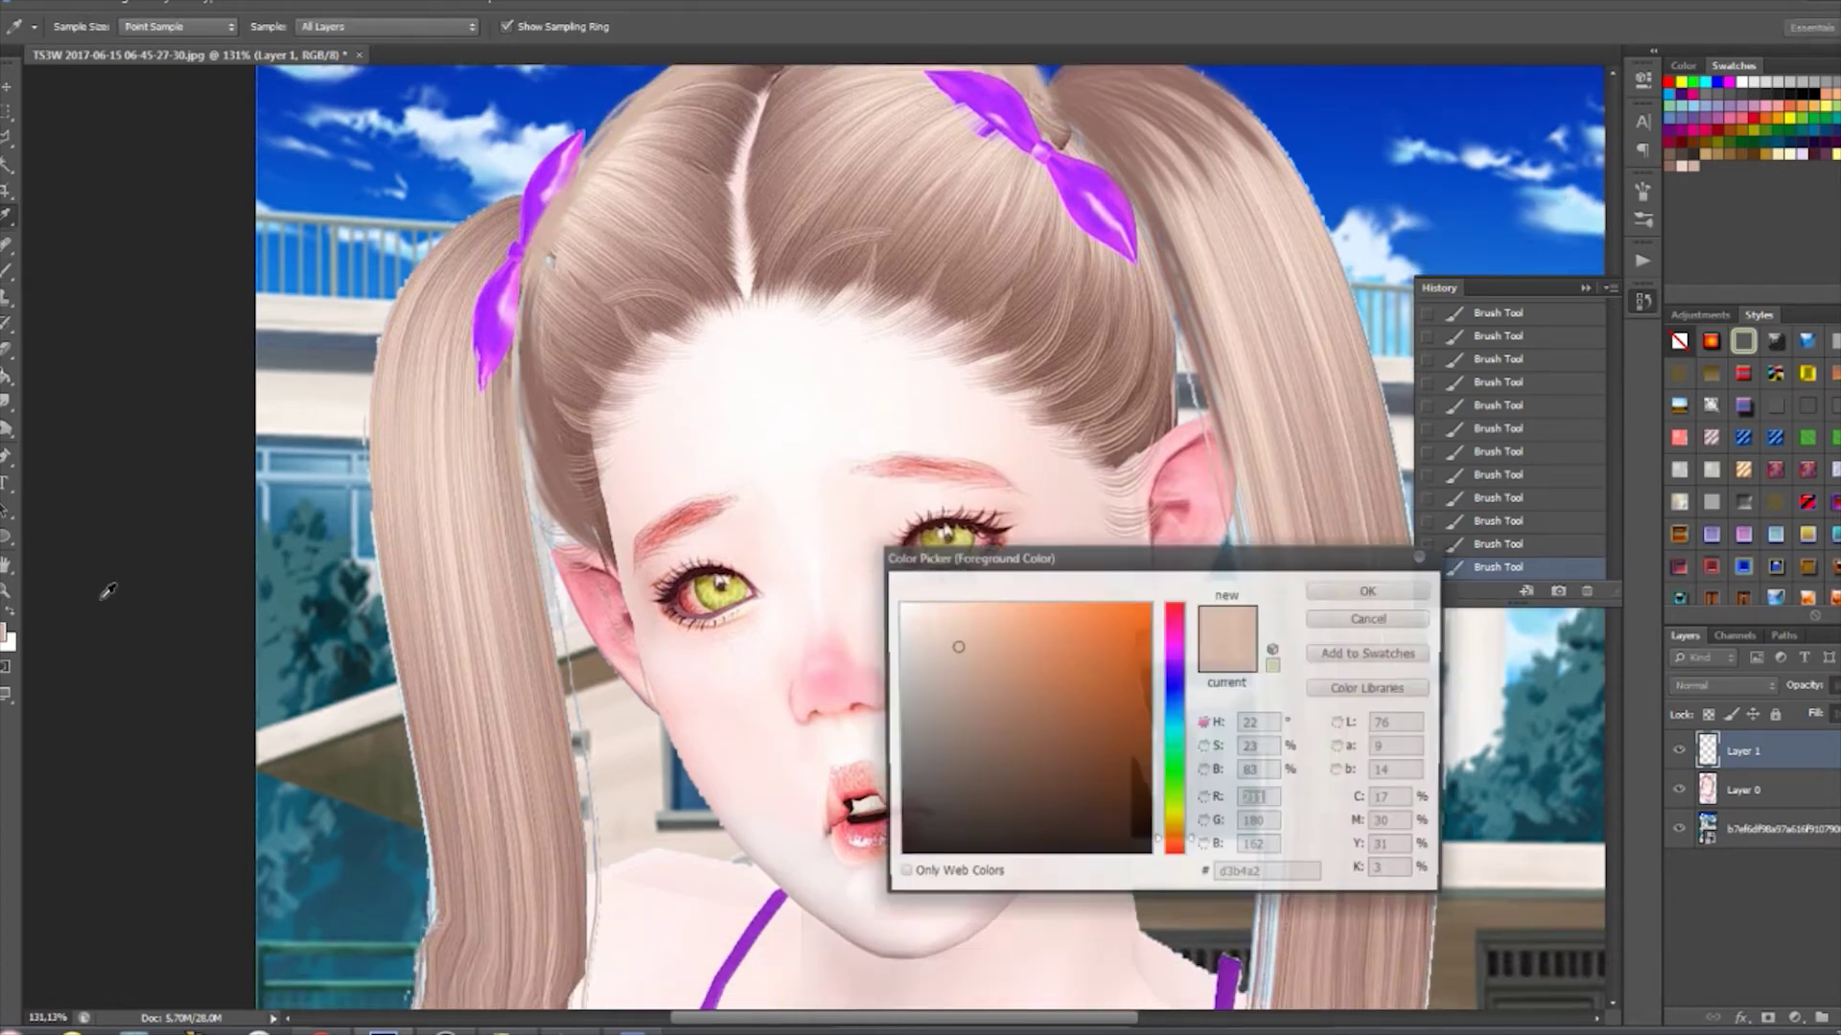
{"action": "key", "text": "Return"}
{"action": "scroll", "coordinate": [1614, 108], "scroll_direction": "up", "scroll_amount": 2}
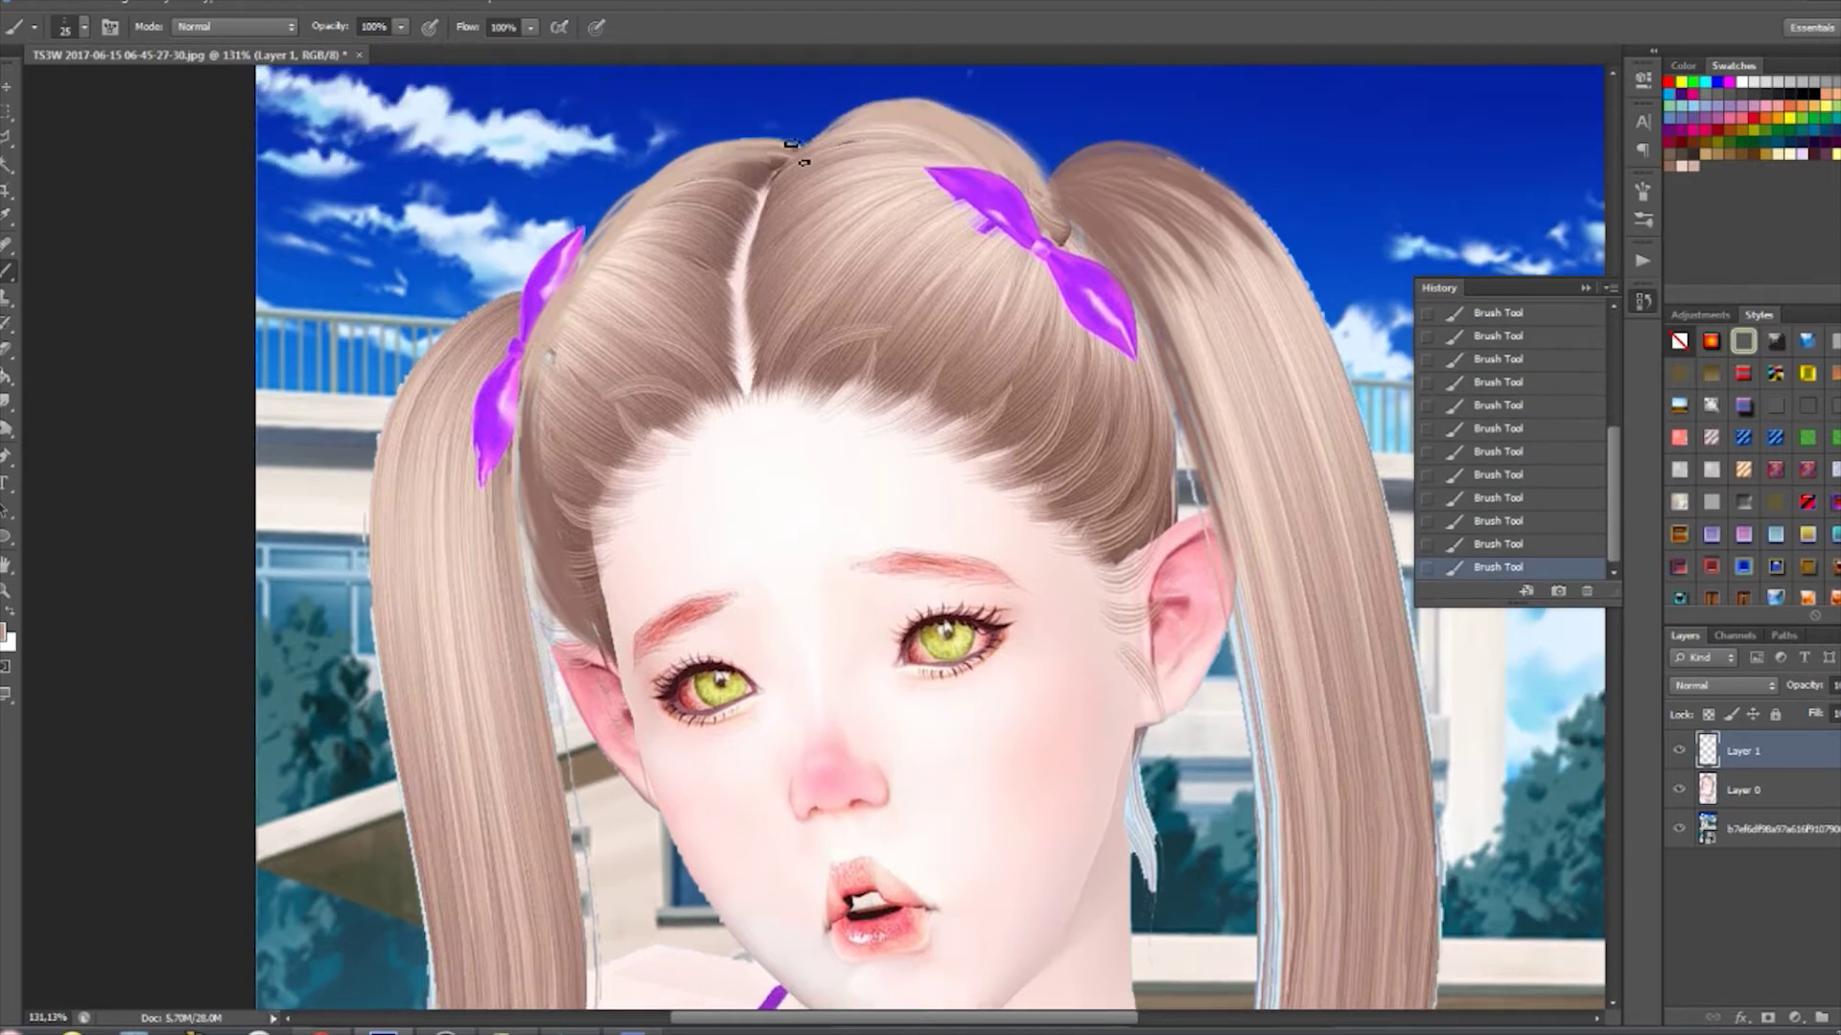
{"action": "left_click_drag", "start_coordinate": [1477, 451], "coordinate": [1477, 567]}
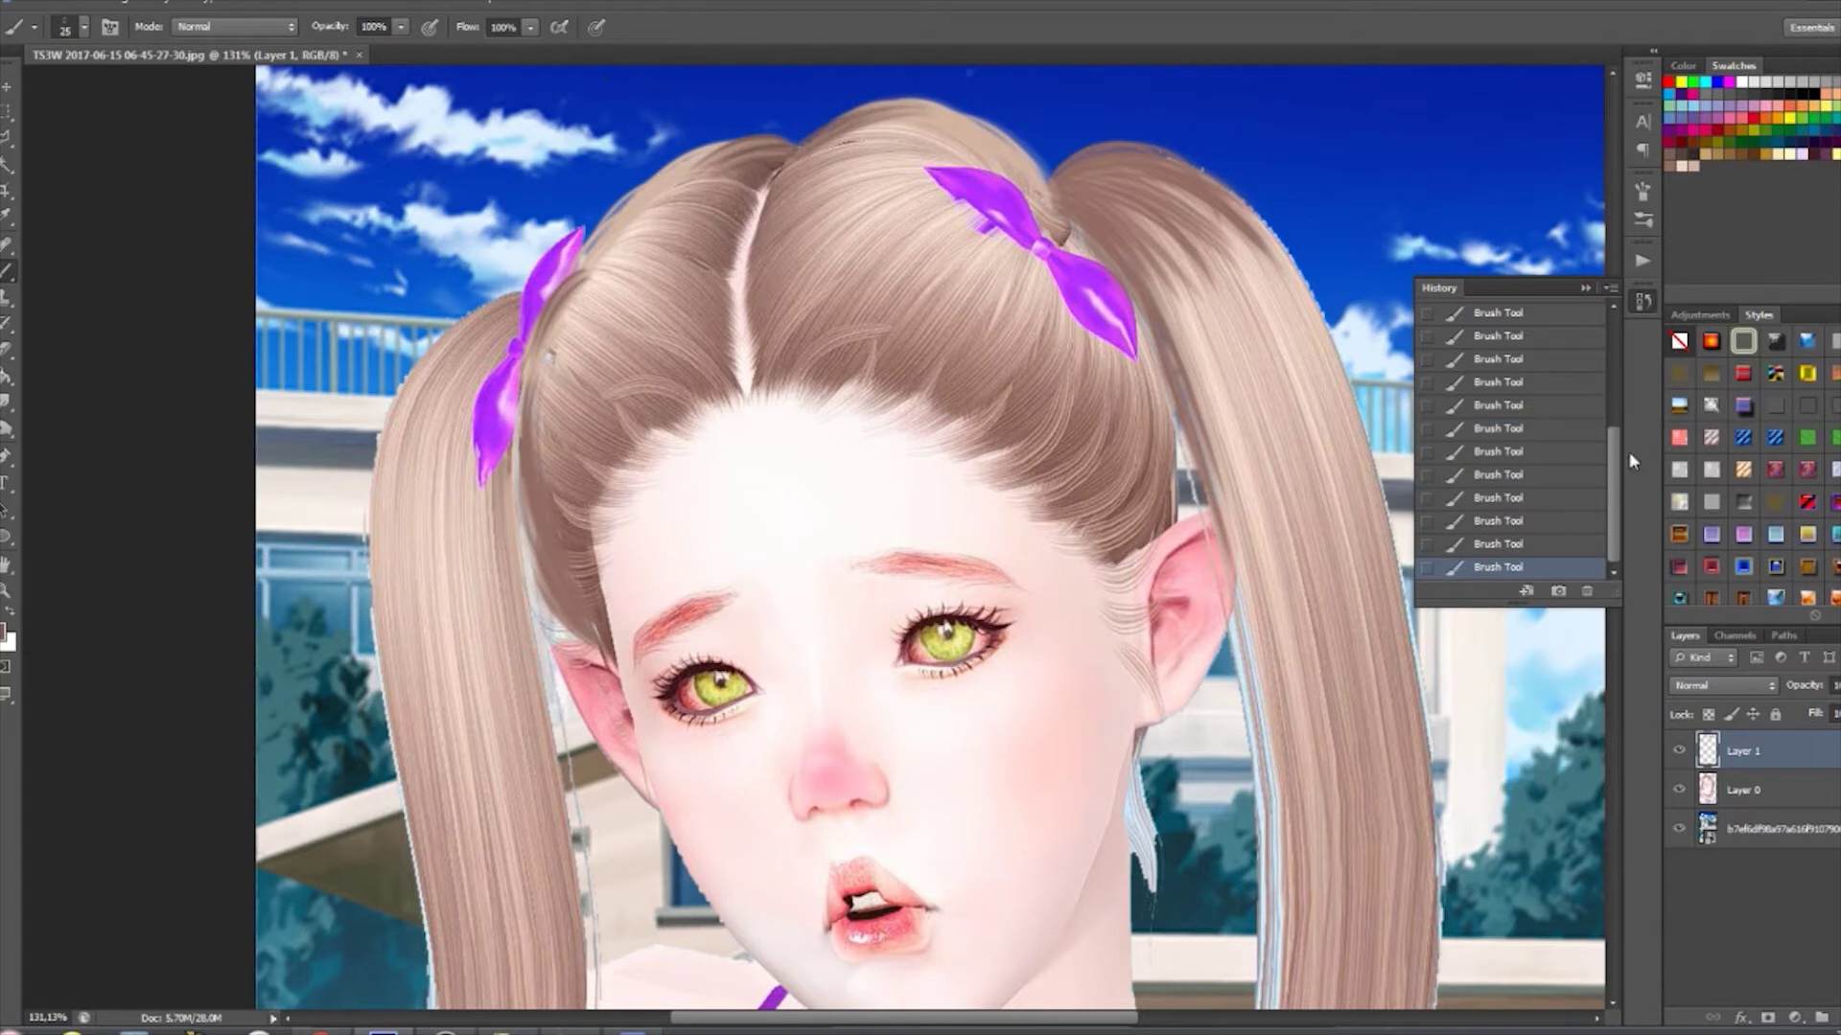
{"action": "key", "text": "ctrl+alt+z"}
{"action": "key", "text": "ctrl+alt+z"}
{"action": "key", "text": "ctrl+alt+z"}
{"action": "key", "text": "z"}
{"action": "key", "text": "ctrl+0"}
- Redo the undone hair strokes and paint strands along the left pigtail's outer edge and tips
{"action": "key", "text": "i"}
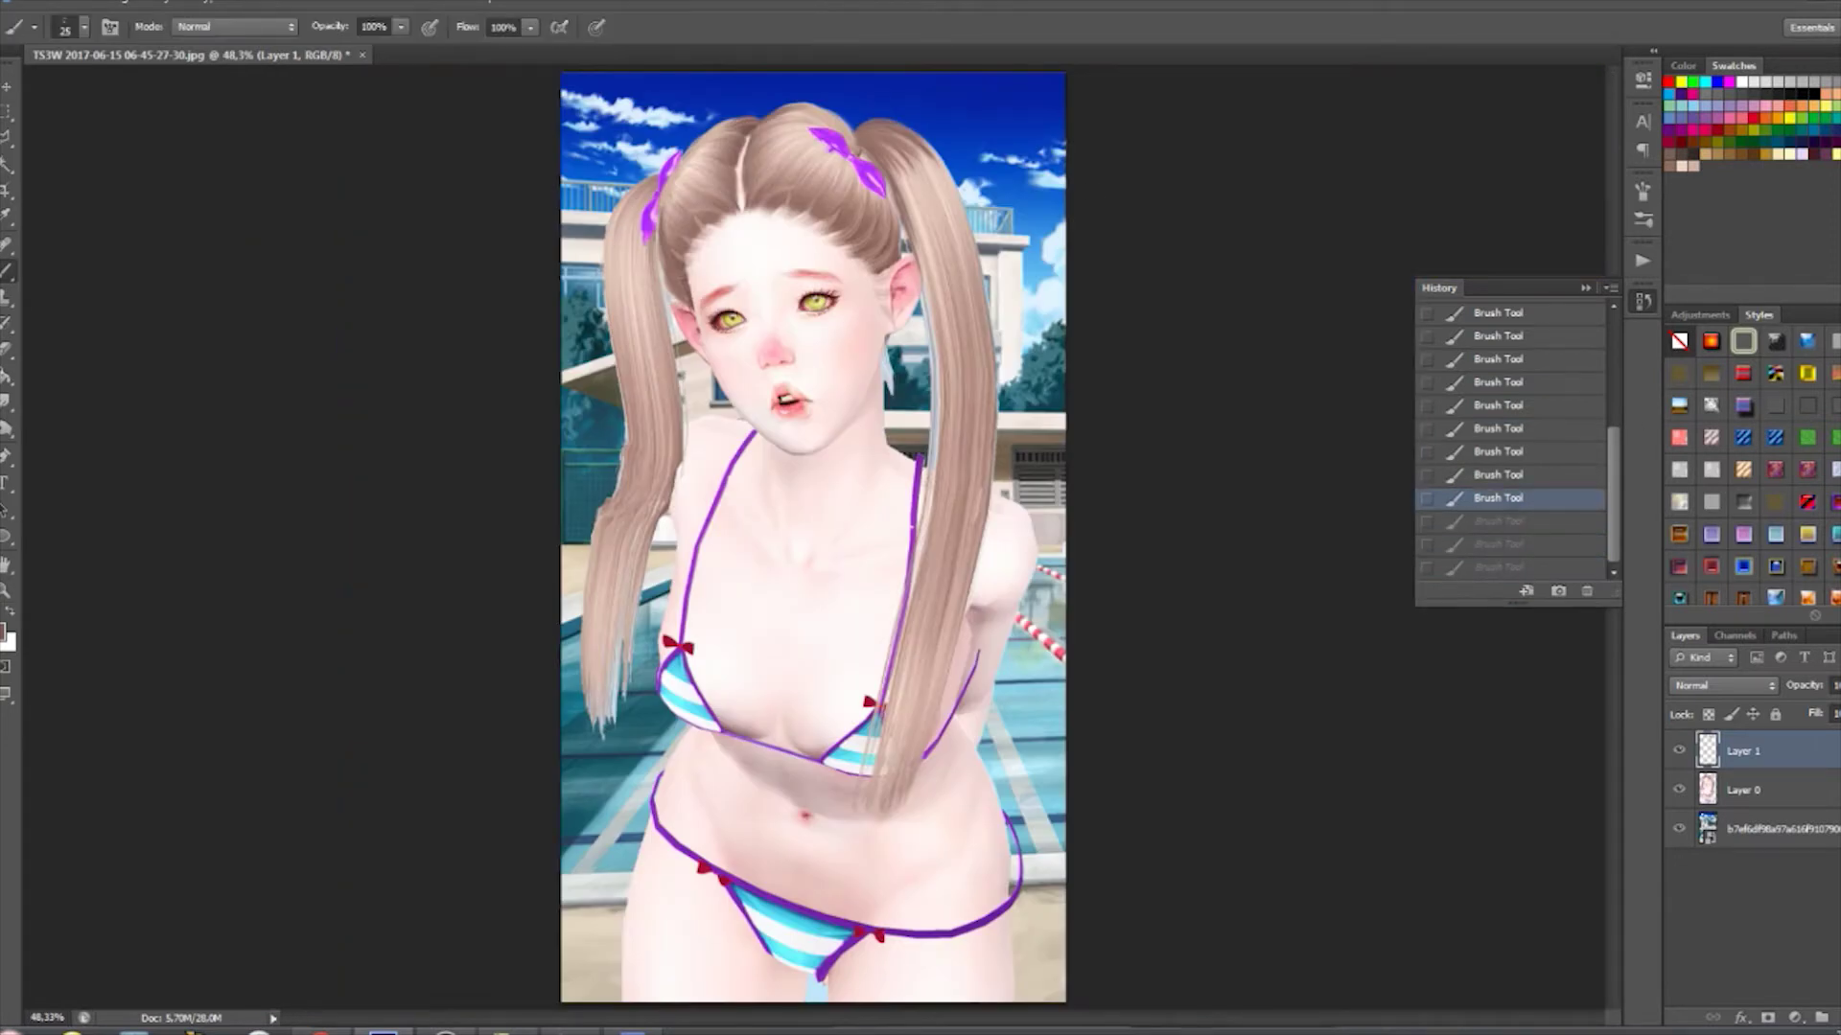
{"action": "left_click", "coordinate": [4, 633]}
{"action": "key", "text": "Escape"}
{"action": "key", "text": "b"}
{"action": "key", "text": "ctrl+shift+z"}
{"action": "key", "text": "ctrl+shift+z"}
{"action": "key", "text": "ctrl+shift+z"}
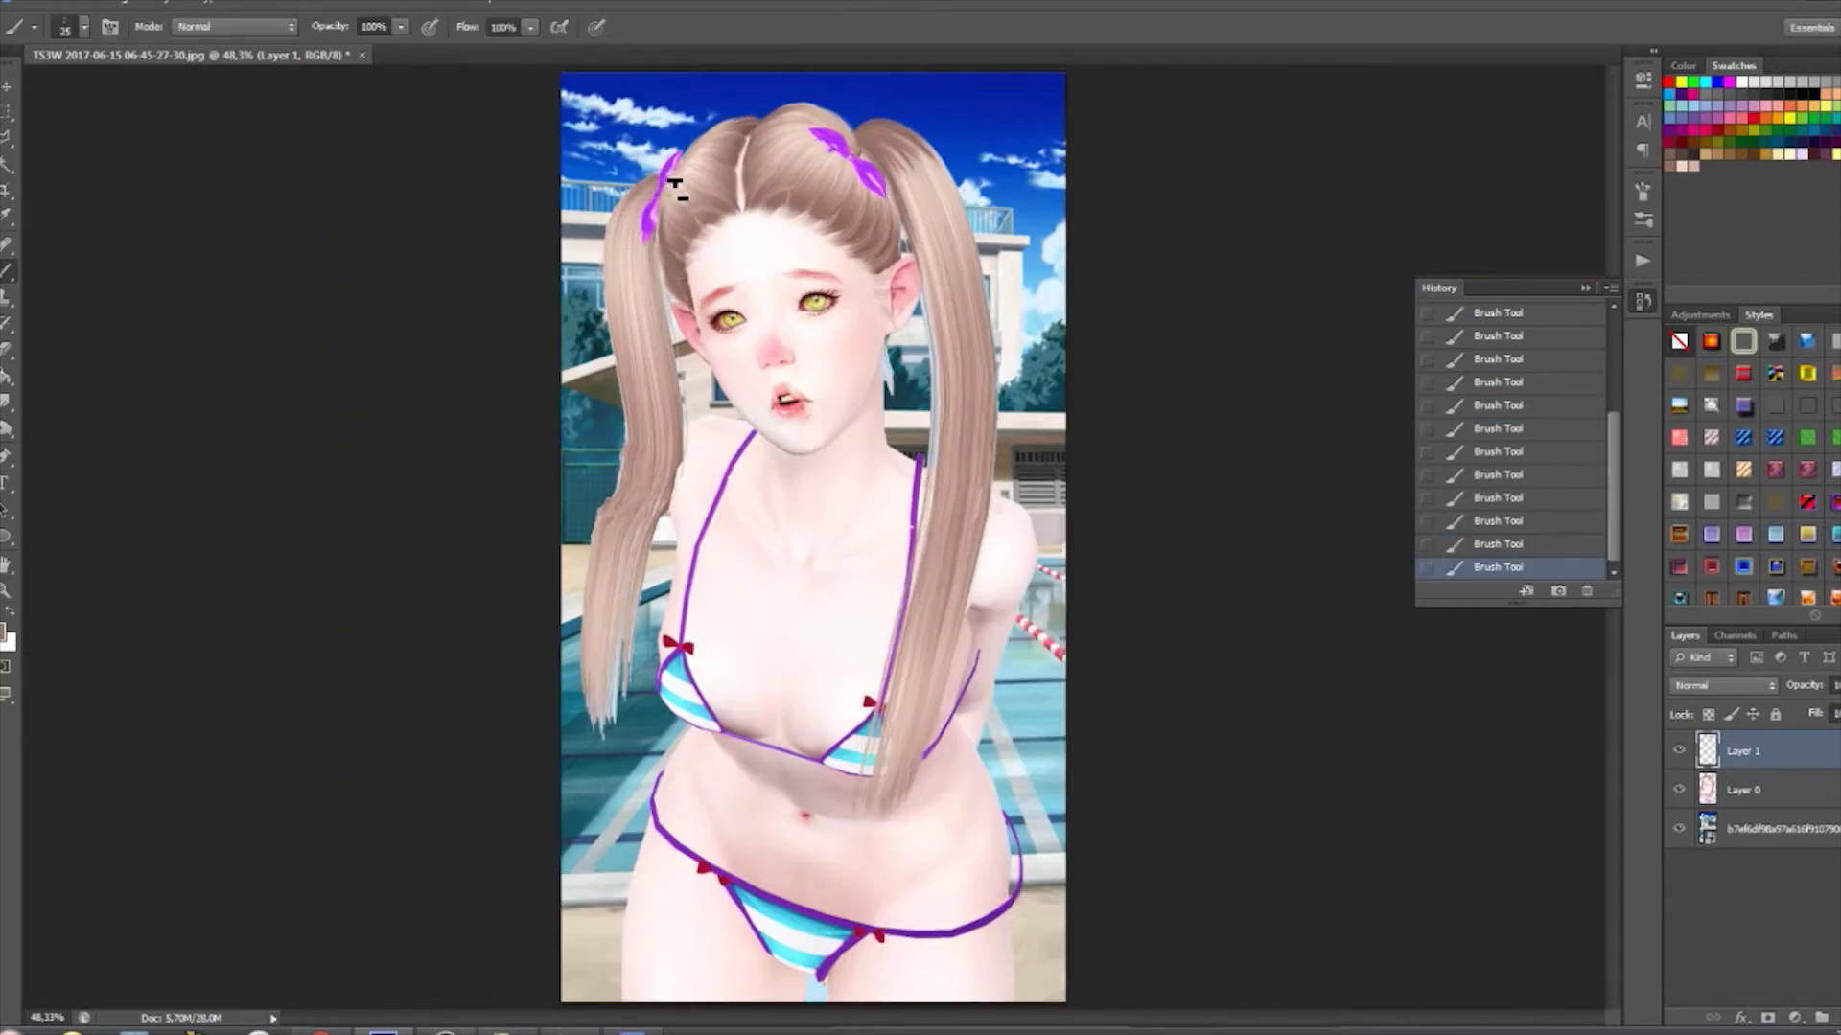
{"action": "left_click", "coordinate": [4, 634]}
{"action": "key", "text": "Escape"}
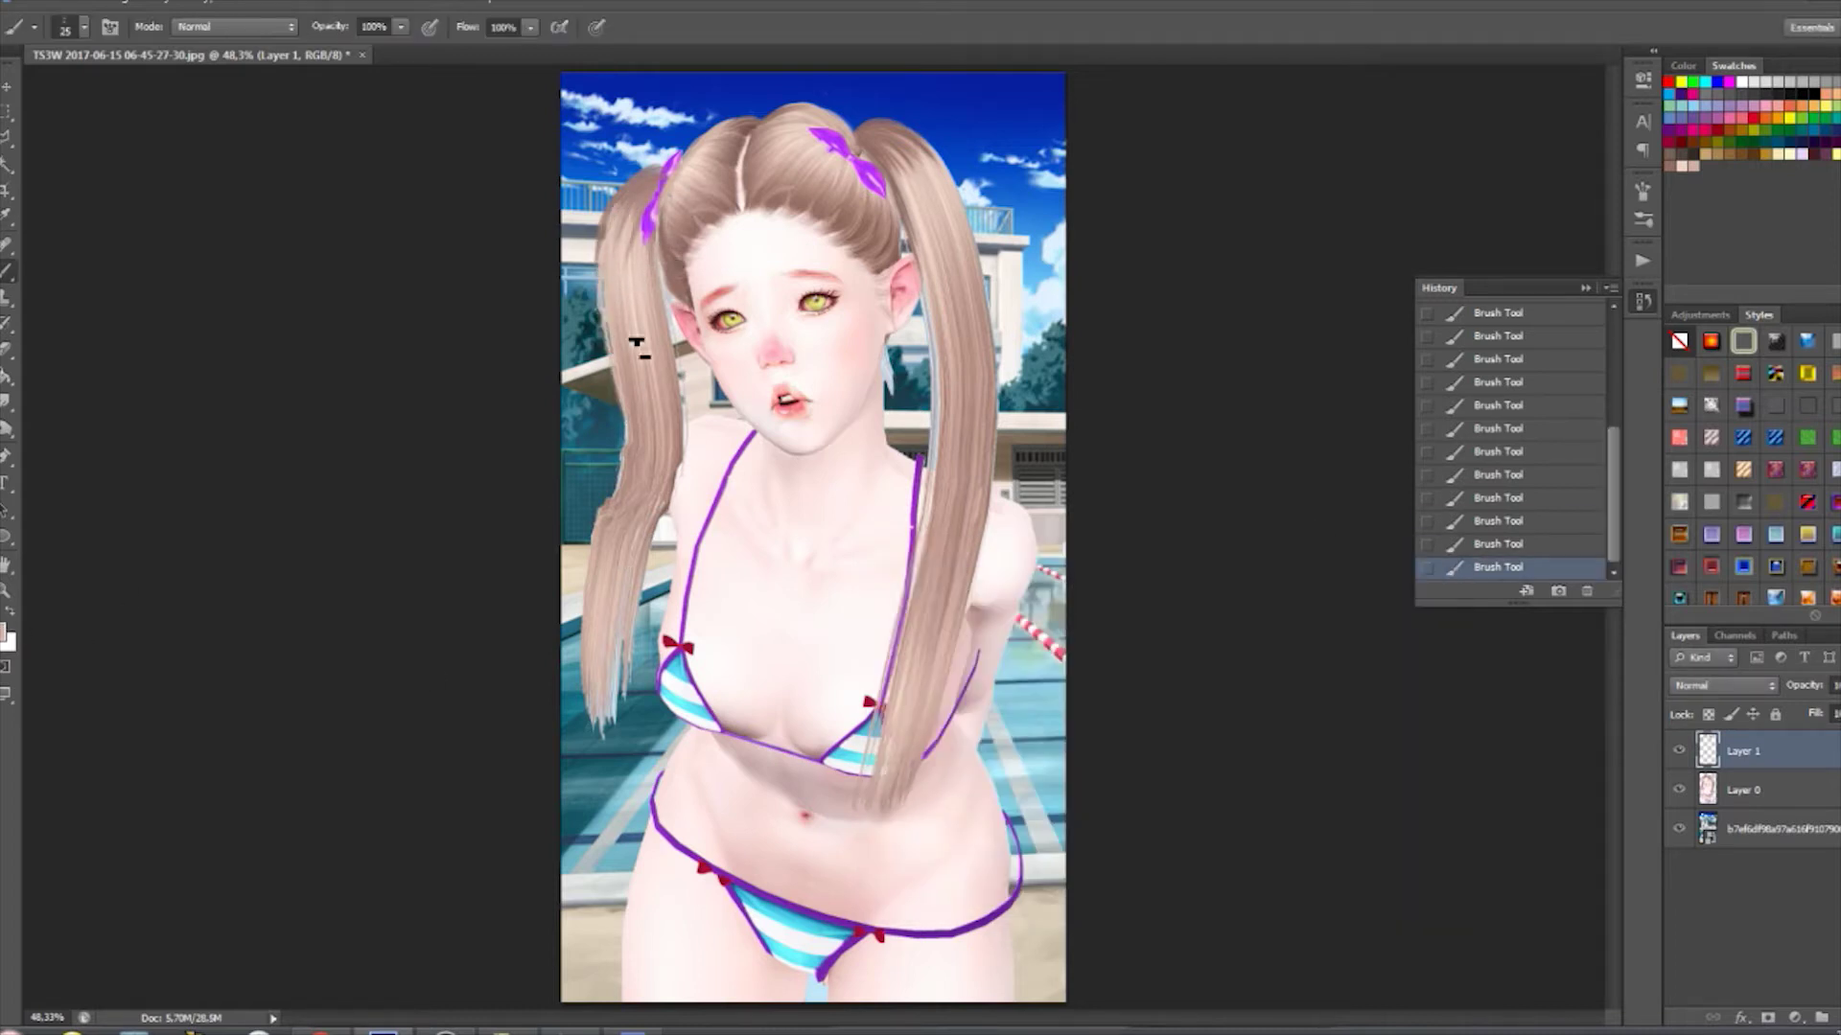
{"action": "mouse_move", "coordinate": [599, 441]}
{"action": "left_mouse_down"}
{"action": "mouse_move", "coordinate": [573, 757]}
{"action": "mouse_move", "coordinate": [616, 794]}
{"action": "left_mouse_up"}
{"action": "left_click_drag", "start_coordinate": [621, 620], "coordinate": [601, 712]}
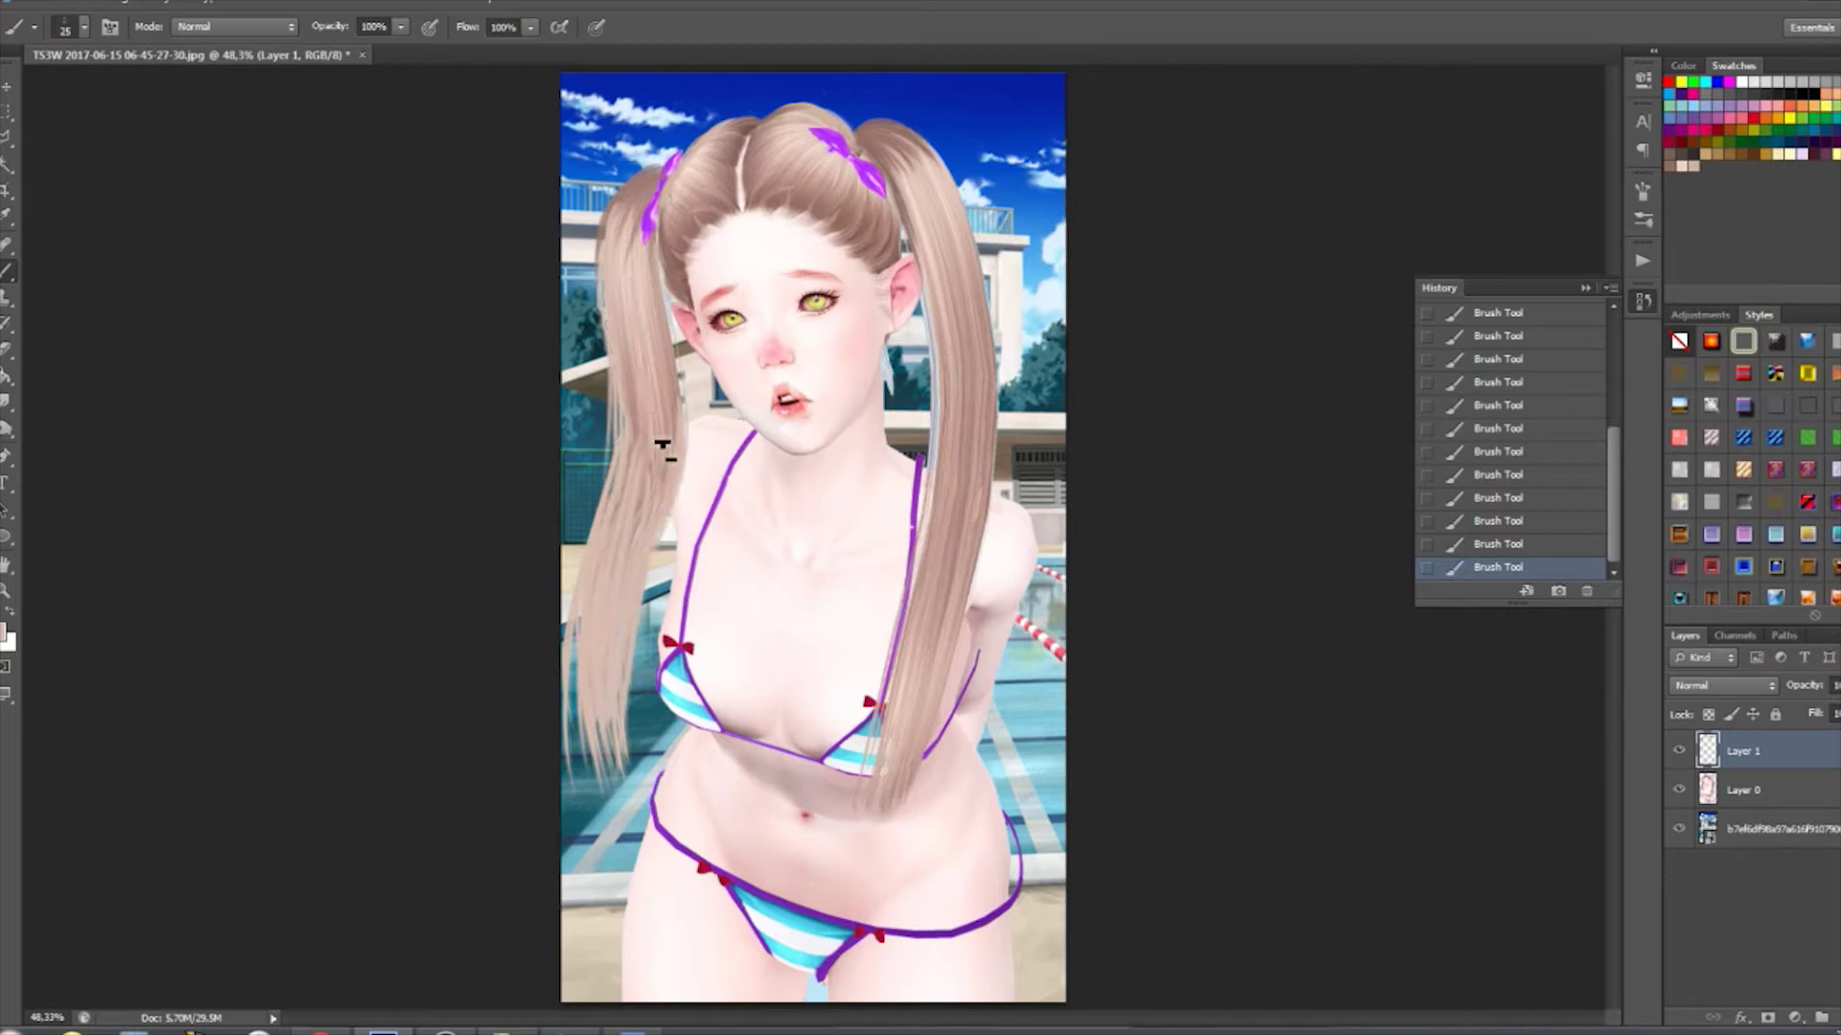
- Sample the hair colour and paint three more strands down the left pigtail
{"action": "left_click", "coordinate": [992, 615], "text": "alt"}
{"action": "left_click", "coordinate": [1480, 479]}
{"action": "left_click", "coordinate": [1496, 567]}
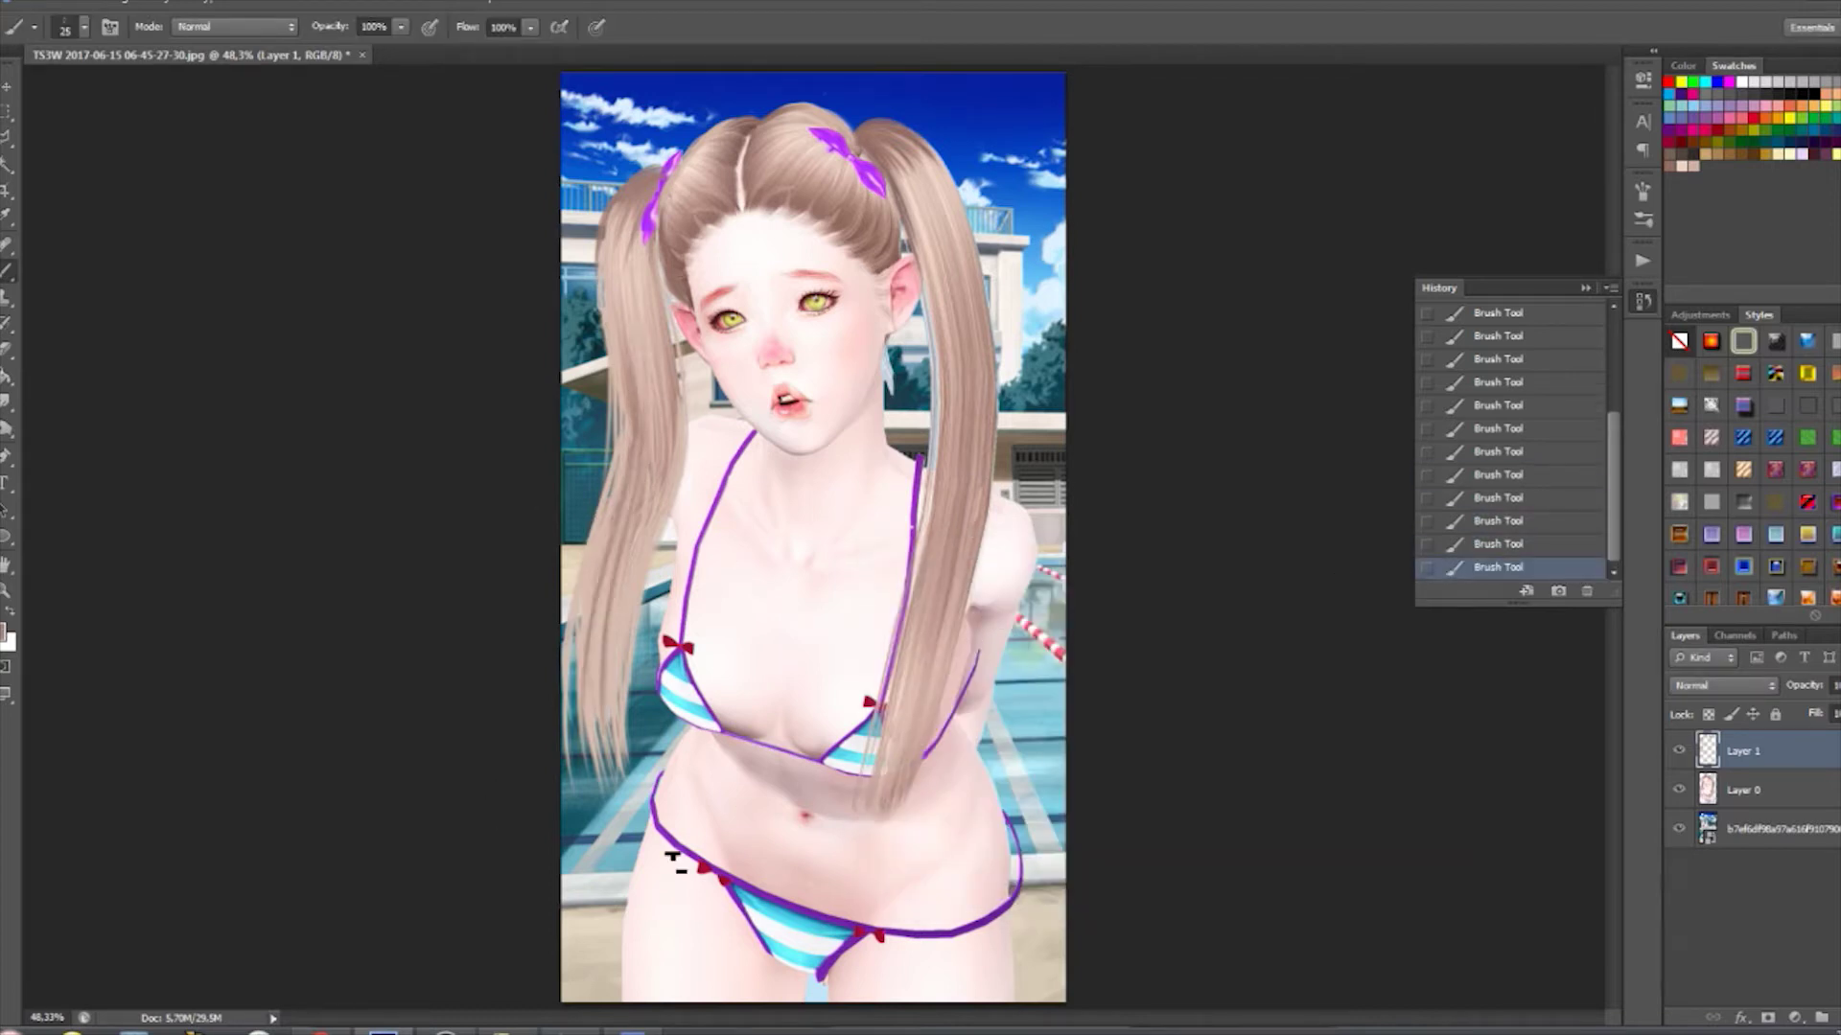
{"action": "left_click_drag", "start_coordinate": [647, 484], "coordinate": [628, 710]}
{"action": "left_click_drag", "start_coordinate": [628, 532], "coordinate": [599, 748]}
{"action": "left_click_drag", "start_coordinate": [613, 484], "coordinate": [598, 719]}
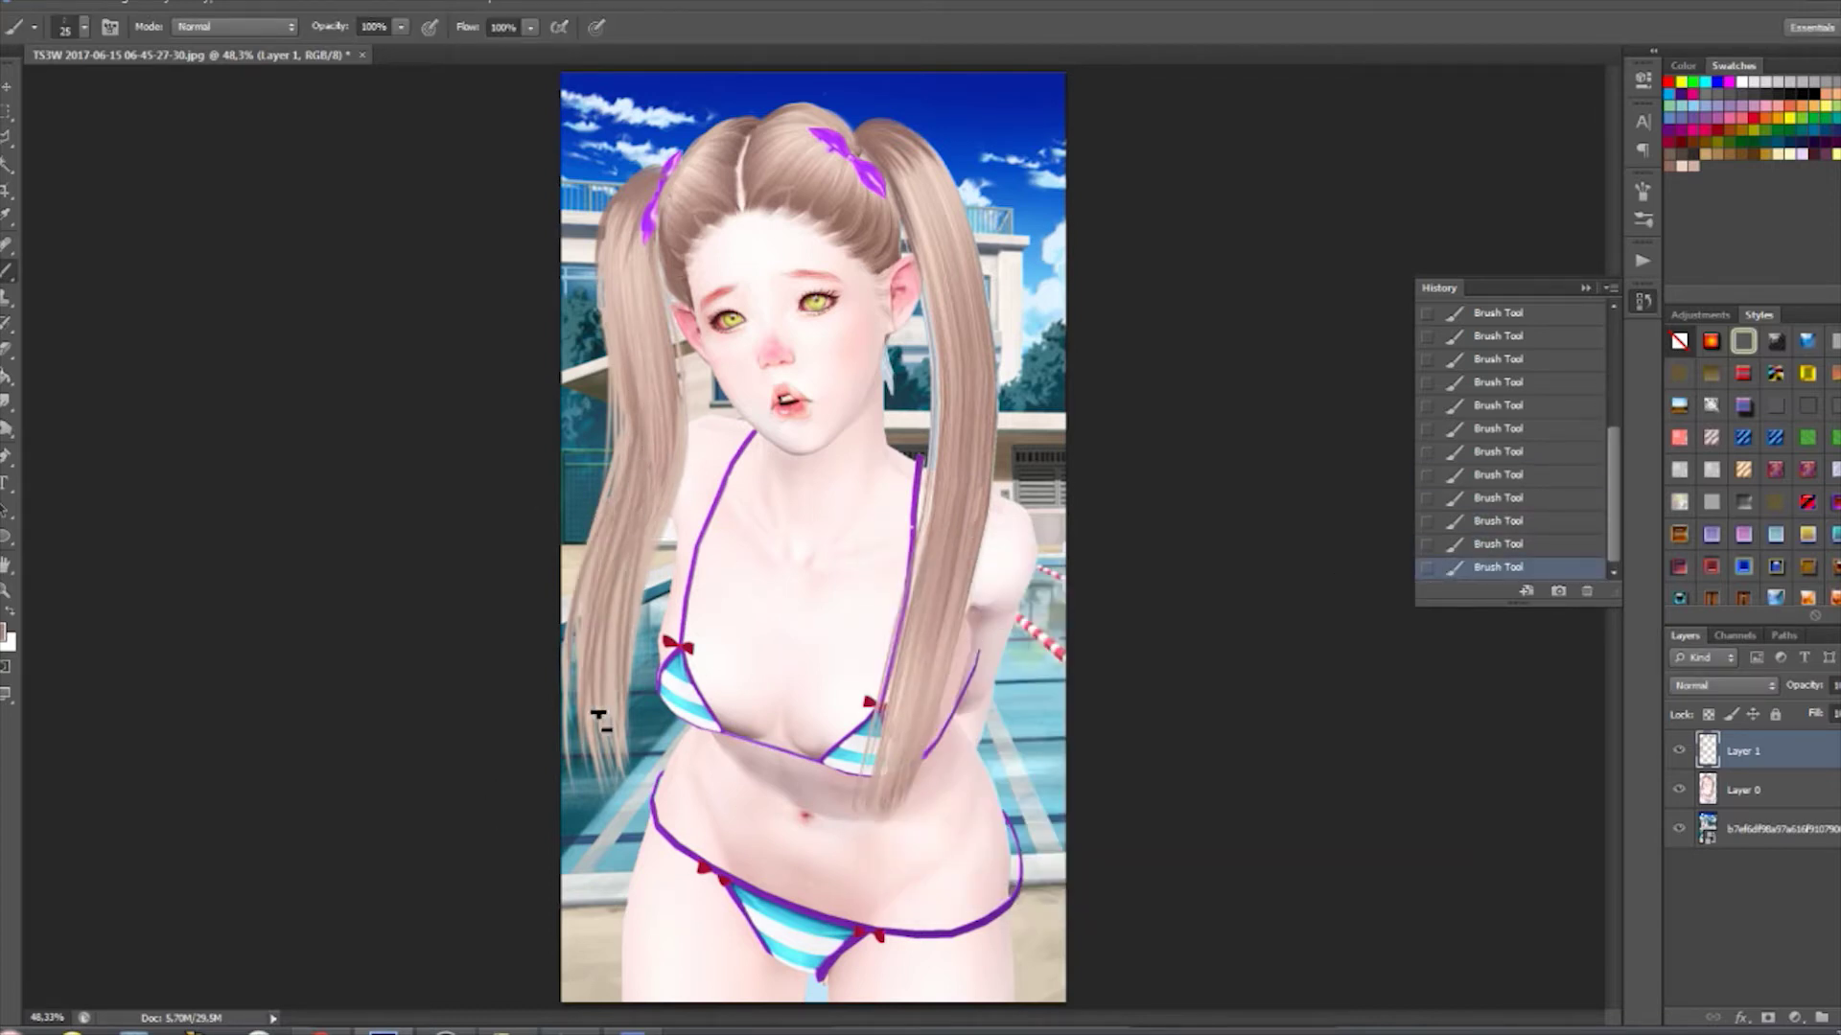
- Pick the sampled hair colour, then a darker skin tone, and touch up the hair and strap edge
{"action": "left_click", "coordinate": [5, 631]}
{"action": "left_click", "coordinate": [647, 235]}
{"action": "key", "text": "Return"}
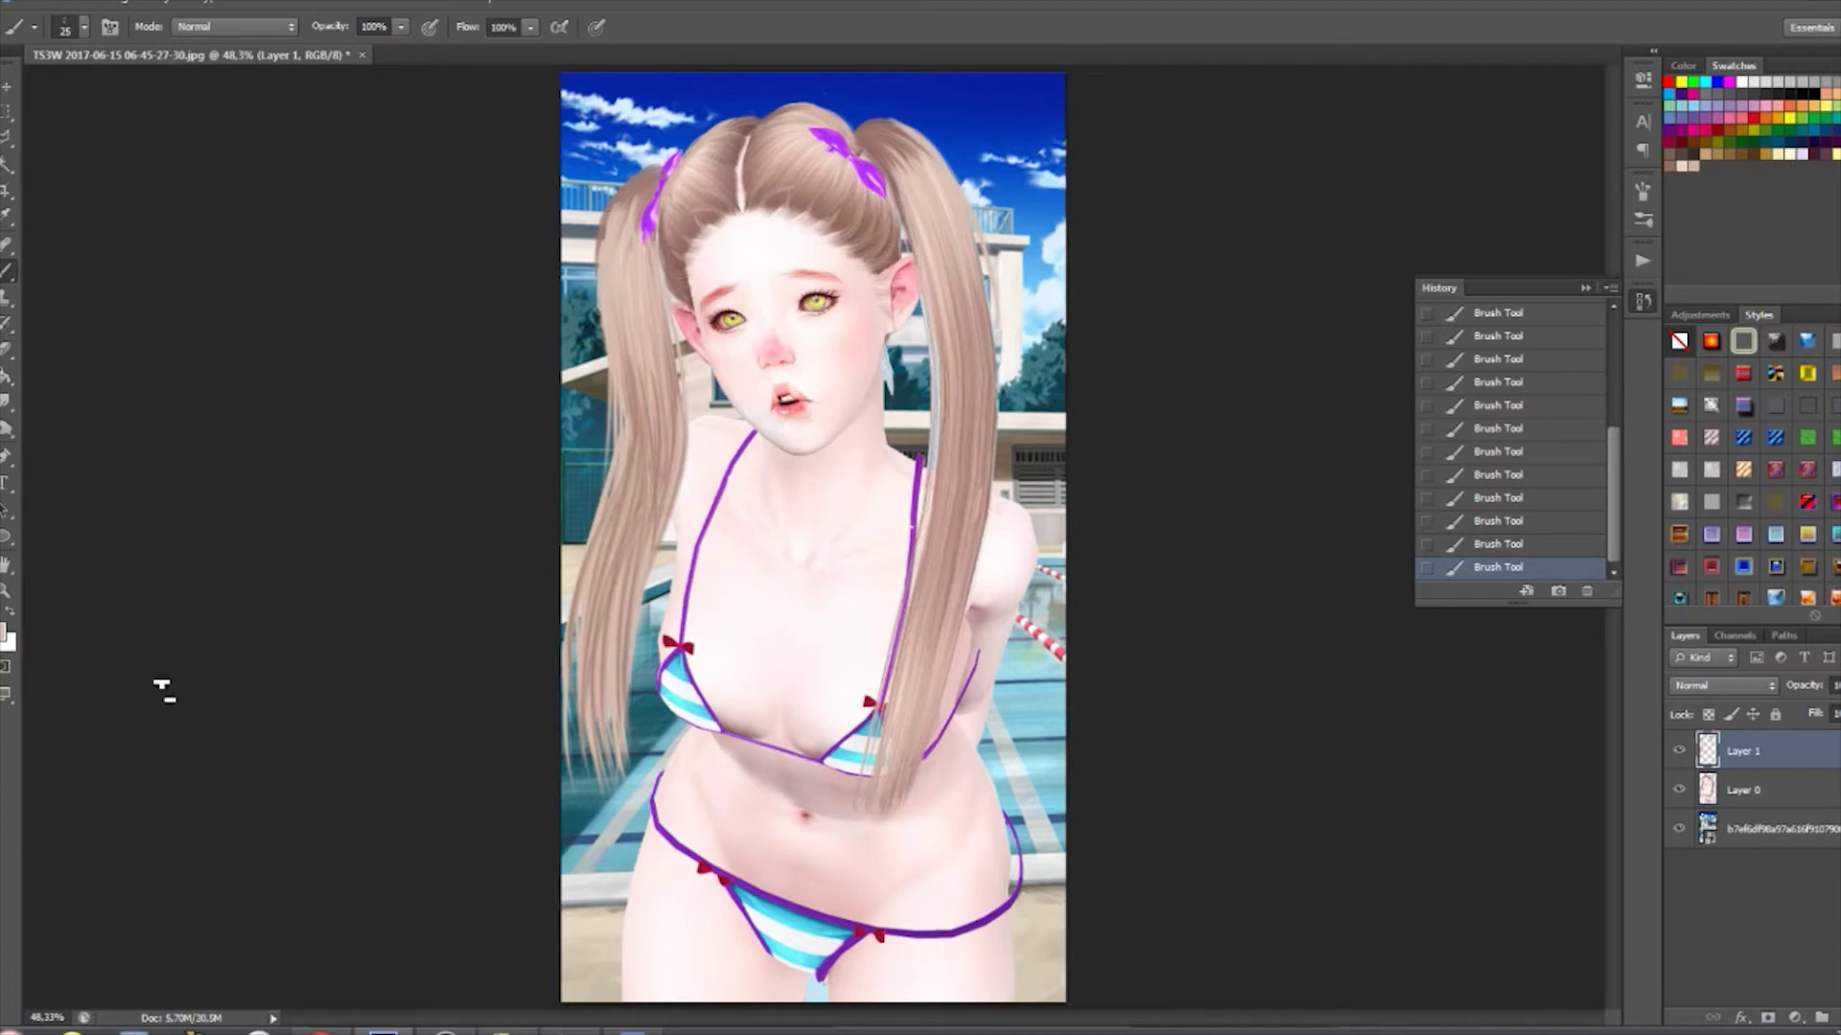
{"action": "left_click", "coordinate": [5, 630]}
{"action": "left_click", "coordinate": [801, 820]}
{"action": "key", "text": "Return"}
{"action": "left_click_drag", "start_coordinate": [897, 590], "coordinate": [892, 705]}
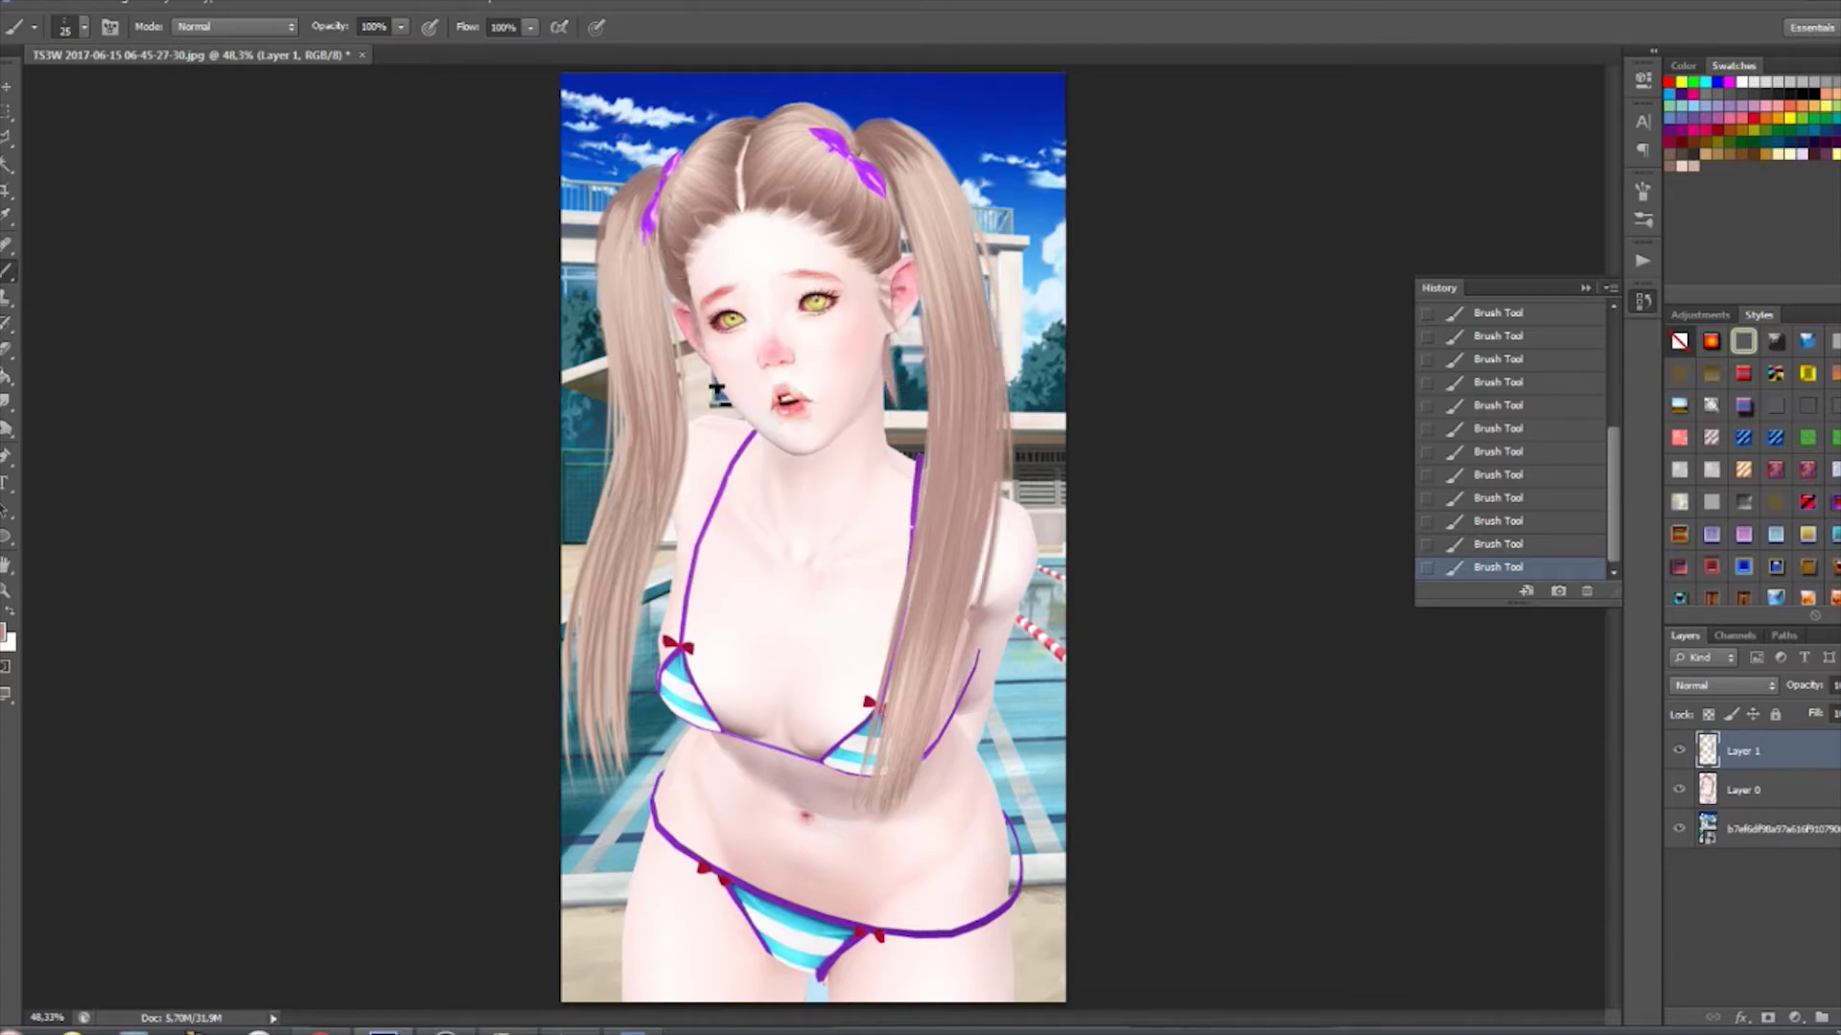
- Paint light strands down the right ponytail in a newly chosen colour
{"action": "left_click", "coordinate": [5, 633]}
{"action": "key", "text": "Return"}
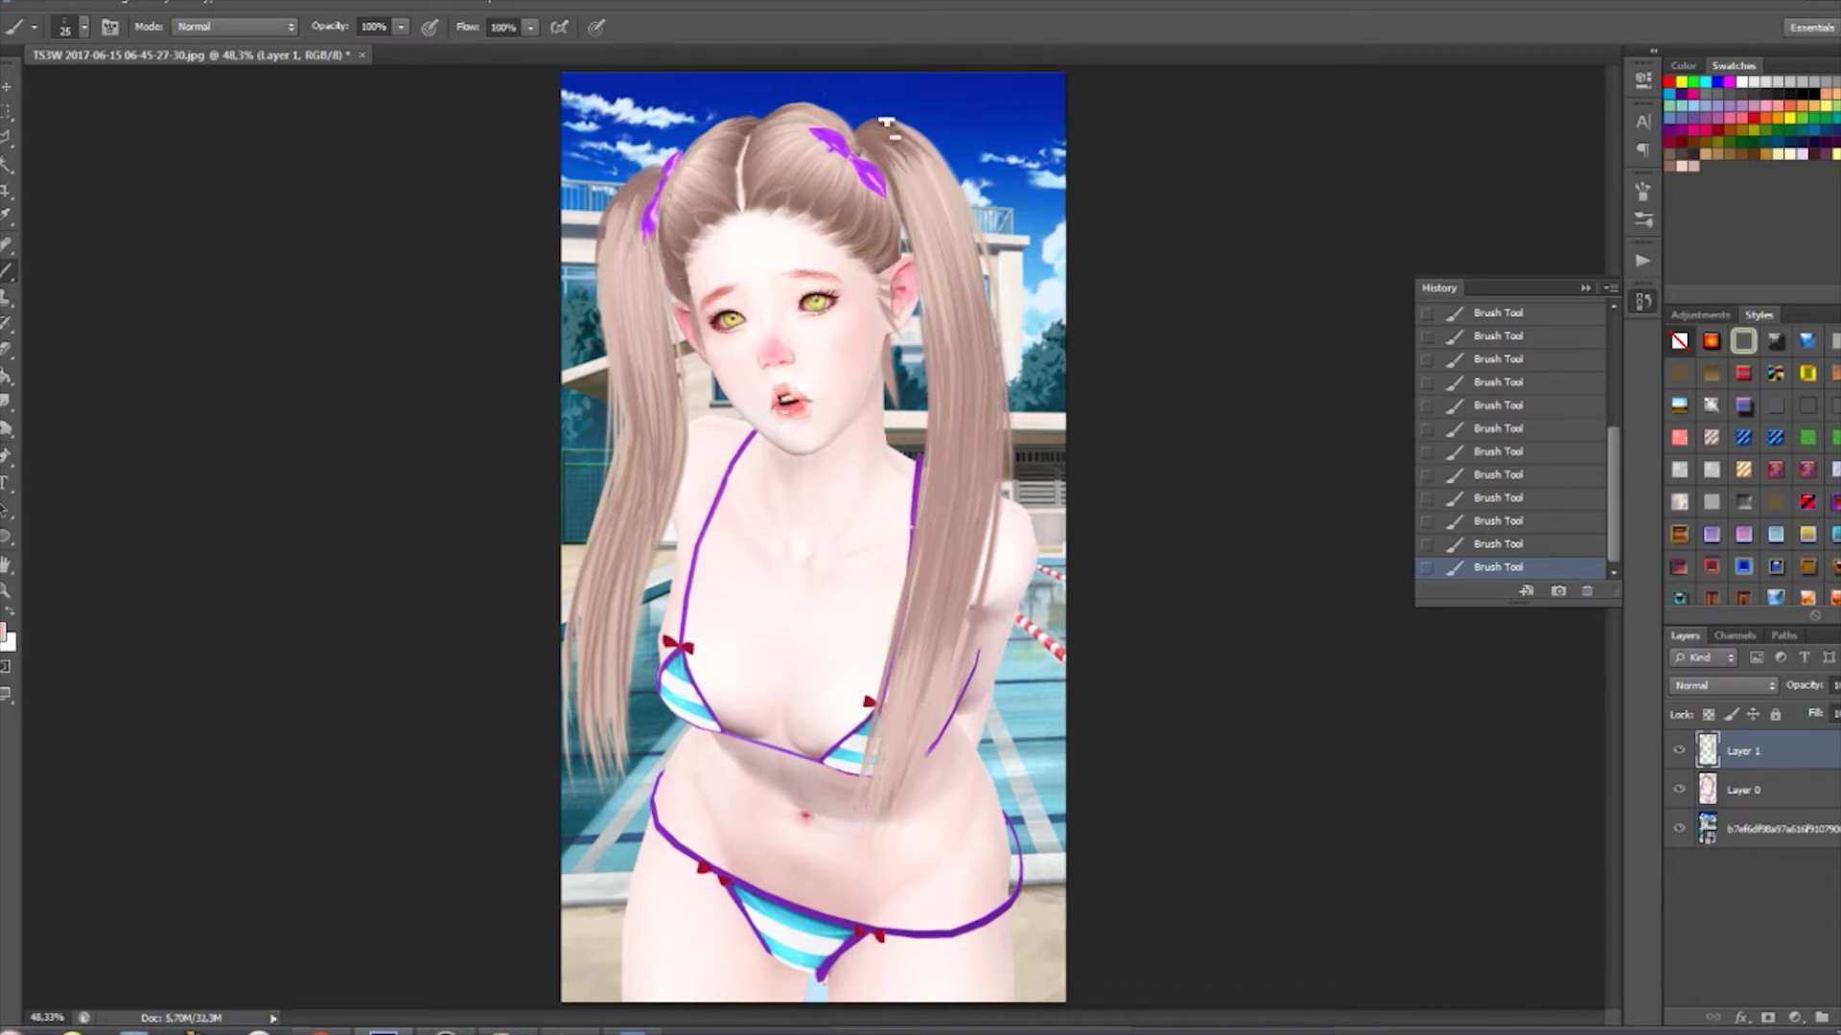
{"action": "mouse_move", "coordinate": [944, 320]}
{"action": "left_mouse_down"}
{"action": "mouse_move", "coordinate": [930, 652]}
{"action": "mouse_move", "coordinate": [949, 642]}
{"action": "left_mouse_up"}
{"action": "mouse_move", "coordinate": [973, 288]}
{"action": "left_mouse_down"}
{"action": "mouse_move", "coordinate": [944, 623]}
{"action": "mouse_move", "coordinate": [925, 595]}
{"action": "left_mouse_up"}
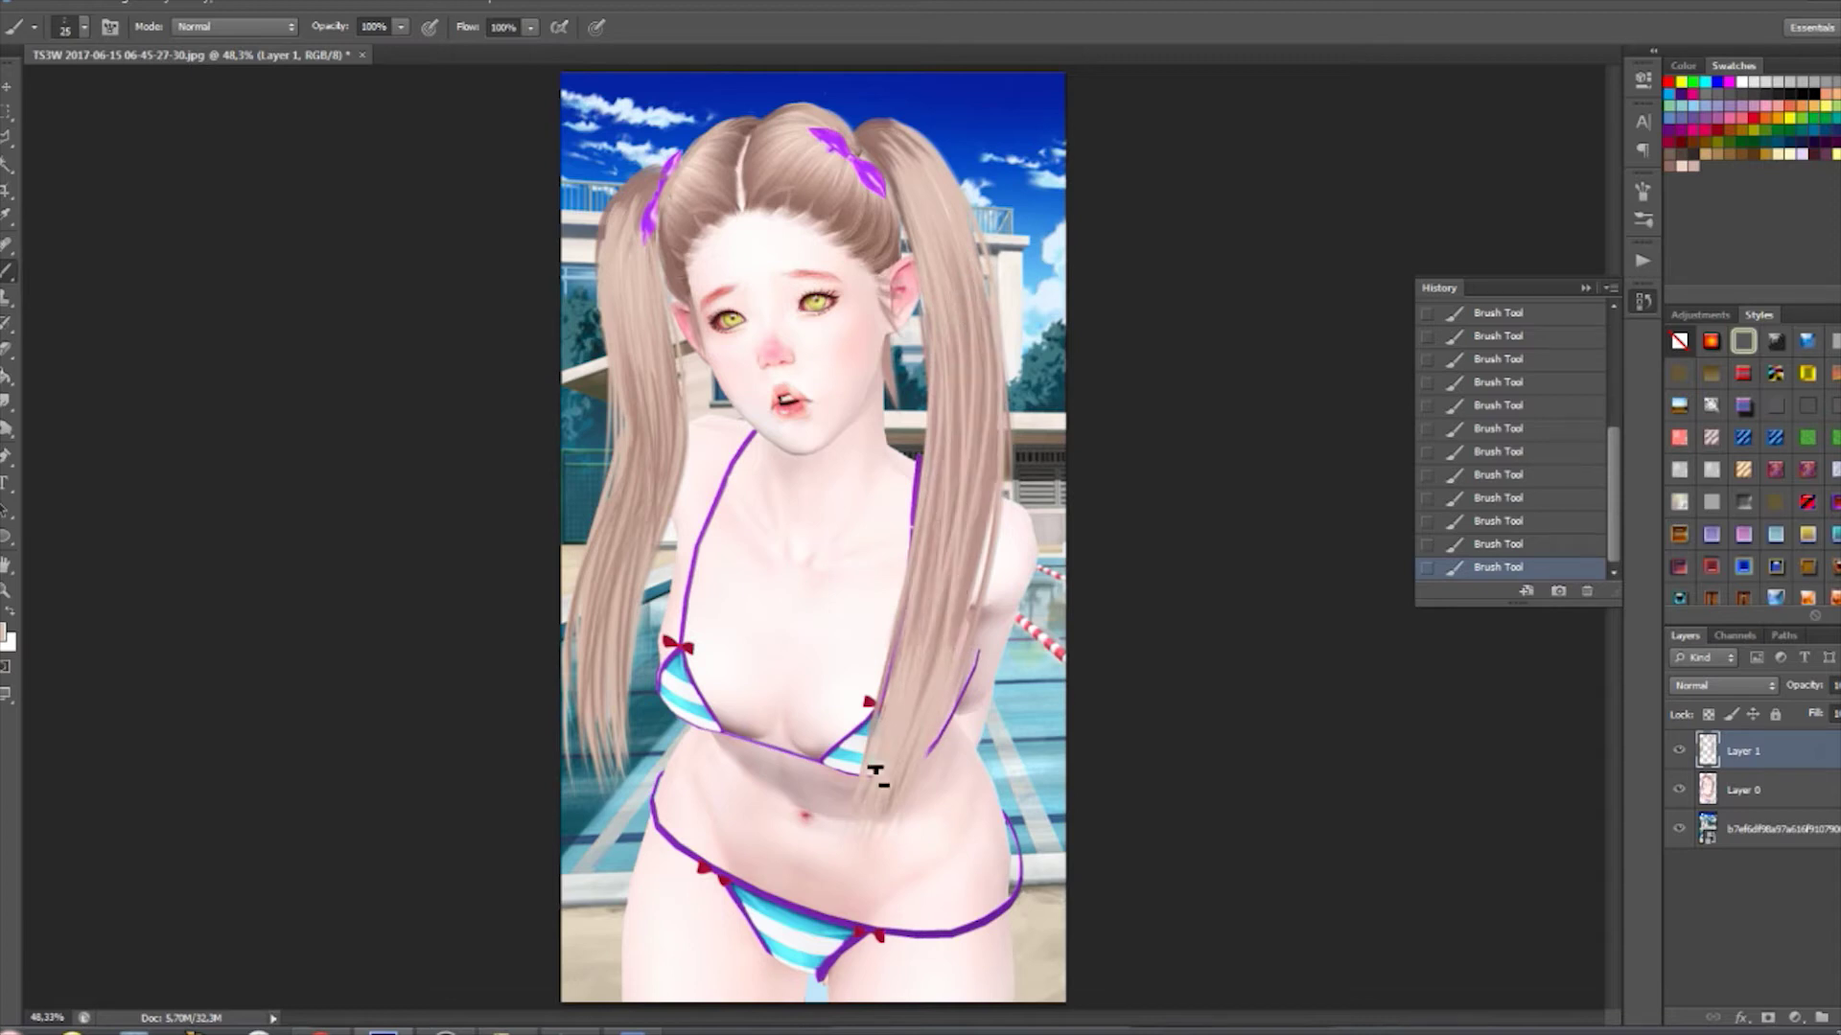
{"action": "left_click", "coordinate": [1585, 288]}
{"action": "left_click", "coordinate": [1642, 219]}
- Pick a new hair painting colour and add an empty Layer 2 for more strands
{"action": "right_click", "coordinate": [993, 456]}
{"action": "left_click", "coordinate": [1760, 753]}
{"action": "left_click", "coordinate": [5, 633]}
{"action": "left_click", "coordinate": [1623, 539]}
{"action": "left_click", "coordinate": [1794, 1017]}
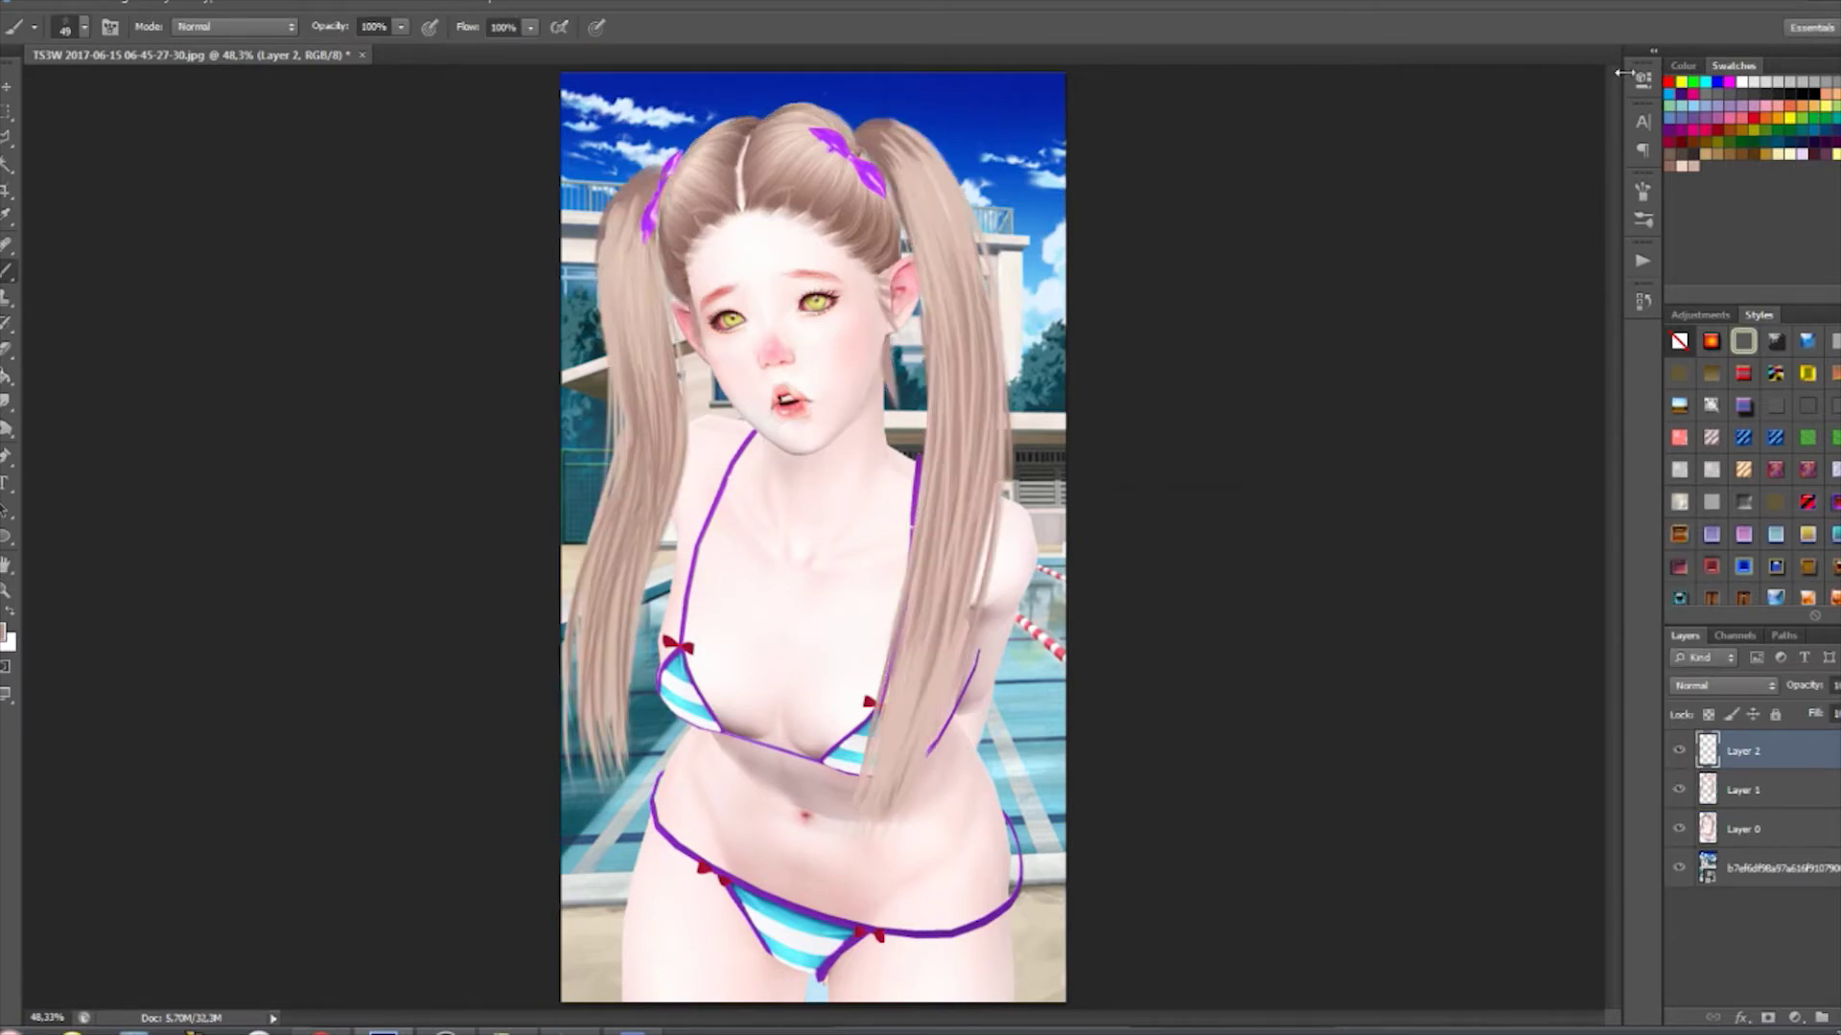
- Set the hair brush to 30 px with slight angle jitter, low minimum diameter, colour variation and smoothing
{"action": "left_click", "coordinate": [1642, 190]}
{"action": "left_click", "coordinate": [1185, 331]}
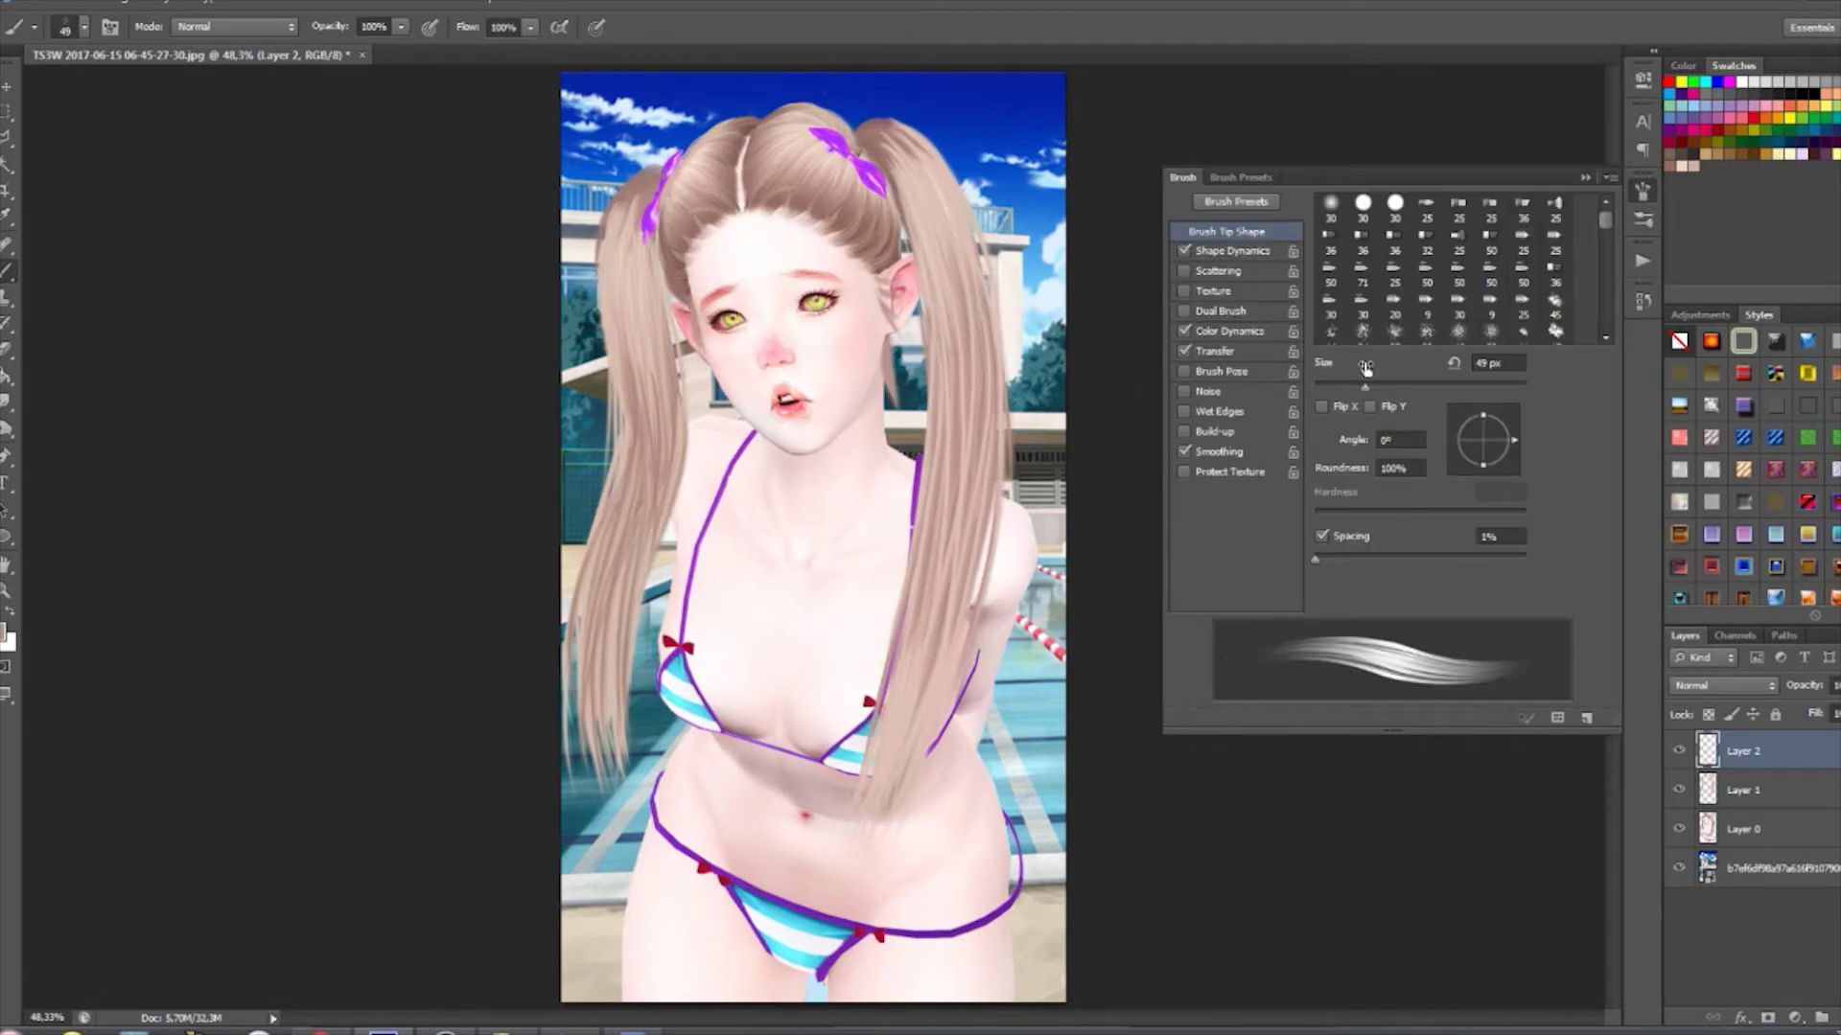
{"action": "left_click_drag", "start_coordinate": [1394, 389], "coordinate": [1366, 388]}
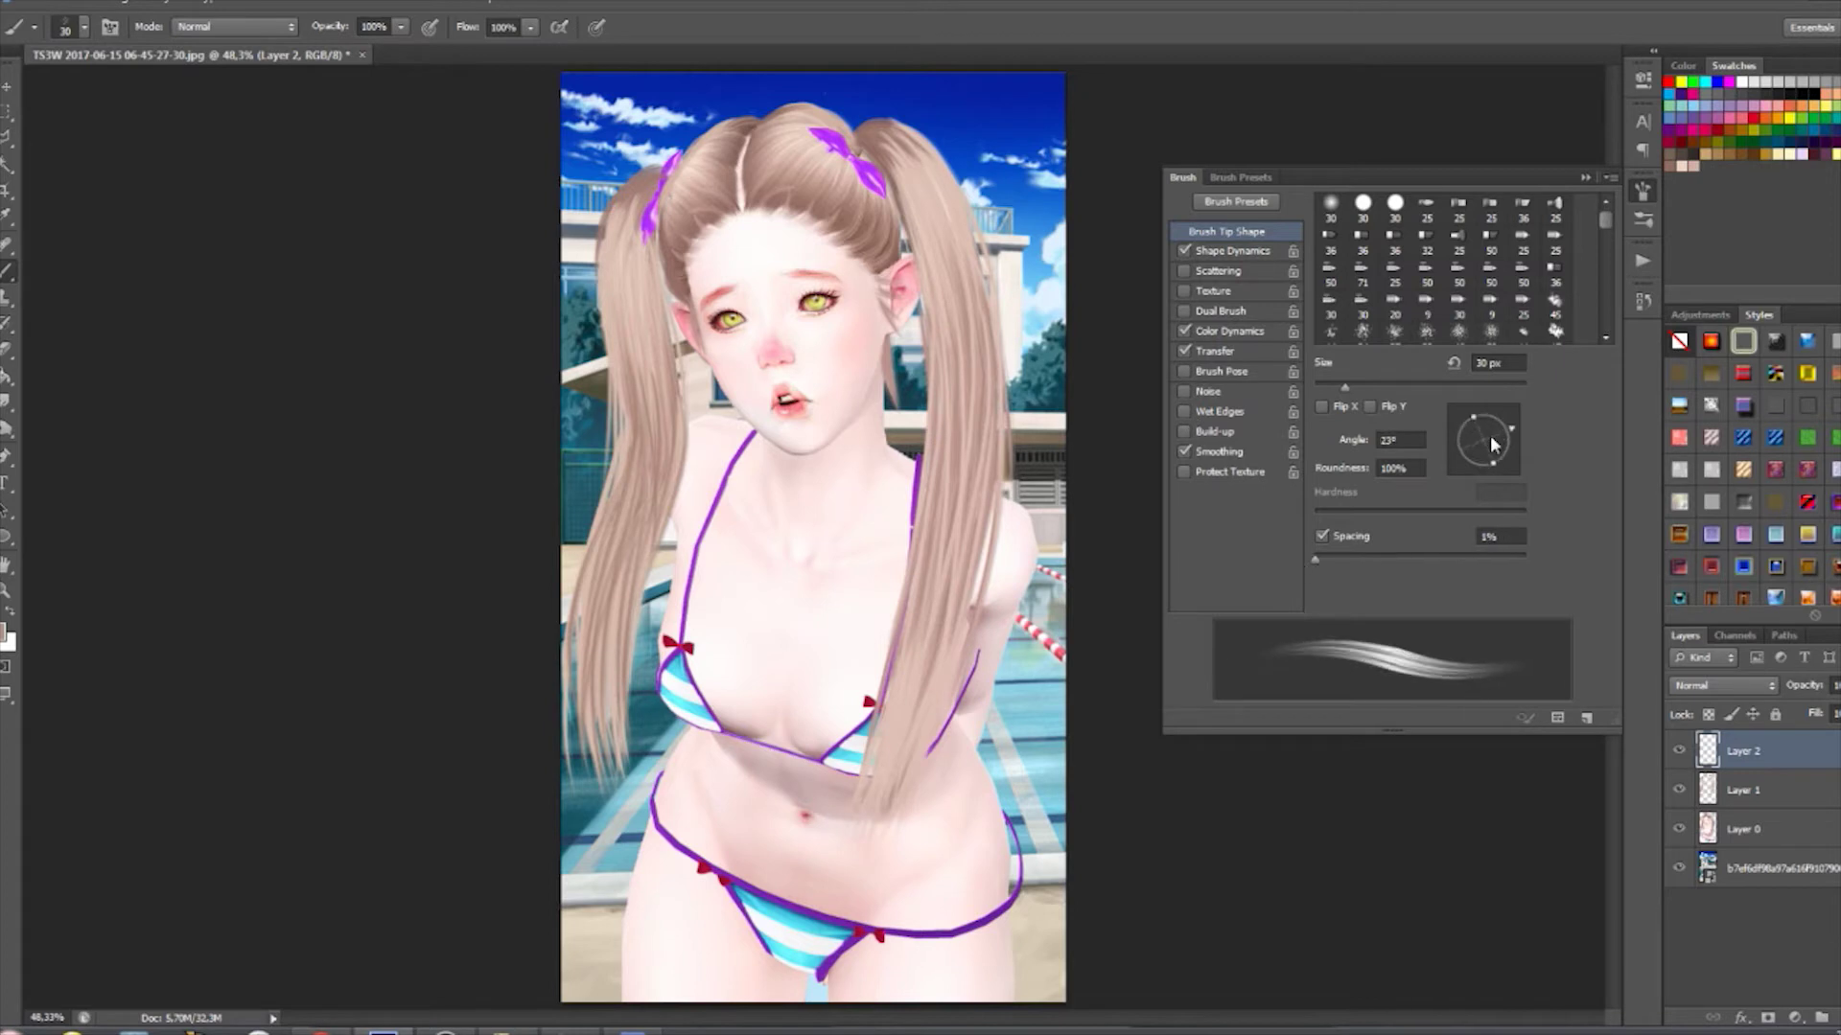
{"action": "left_click", "coordinate": [1232, 250]}
{"action": "left_click_drag", "start_coordinate": [1353, 225], "coordinate": [1315, 226]}
{"action": "left_click_drag", "start_coordinate": [1372, 294], "coordinate": [1317, 293]}
{"action": "left_click", "coordinate": [1320, 388]}
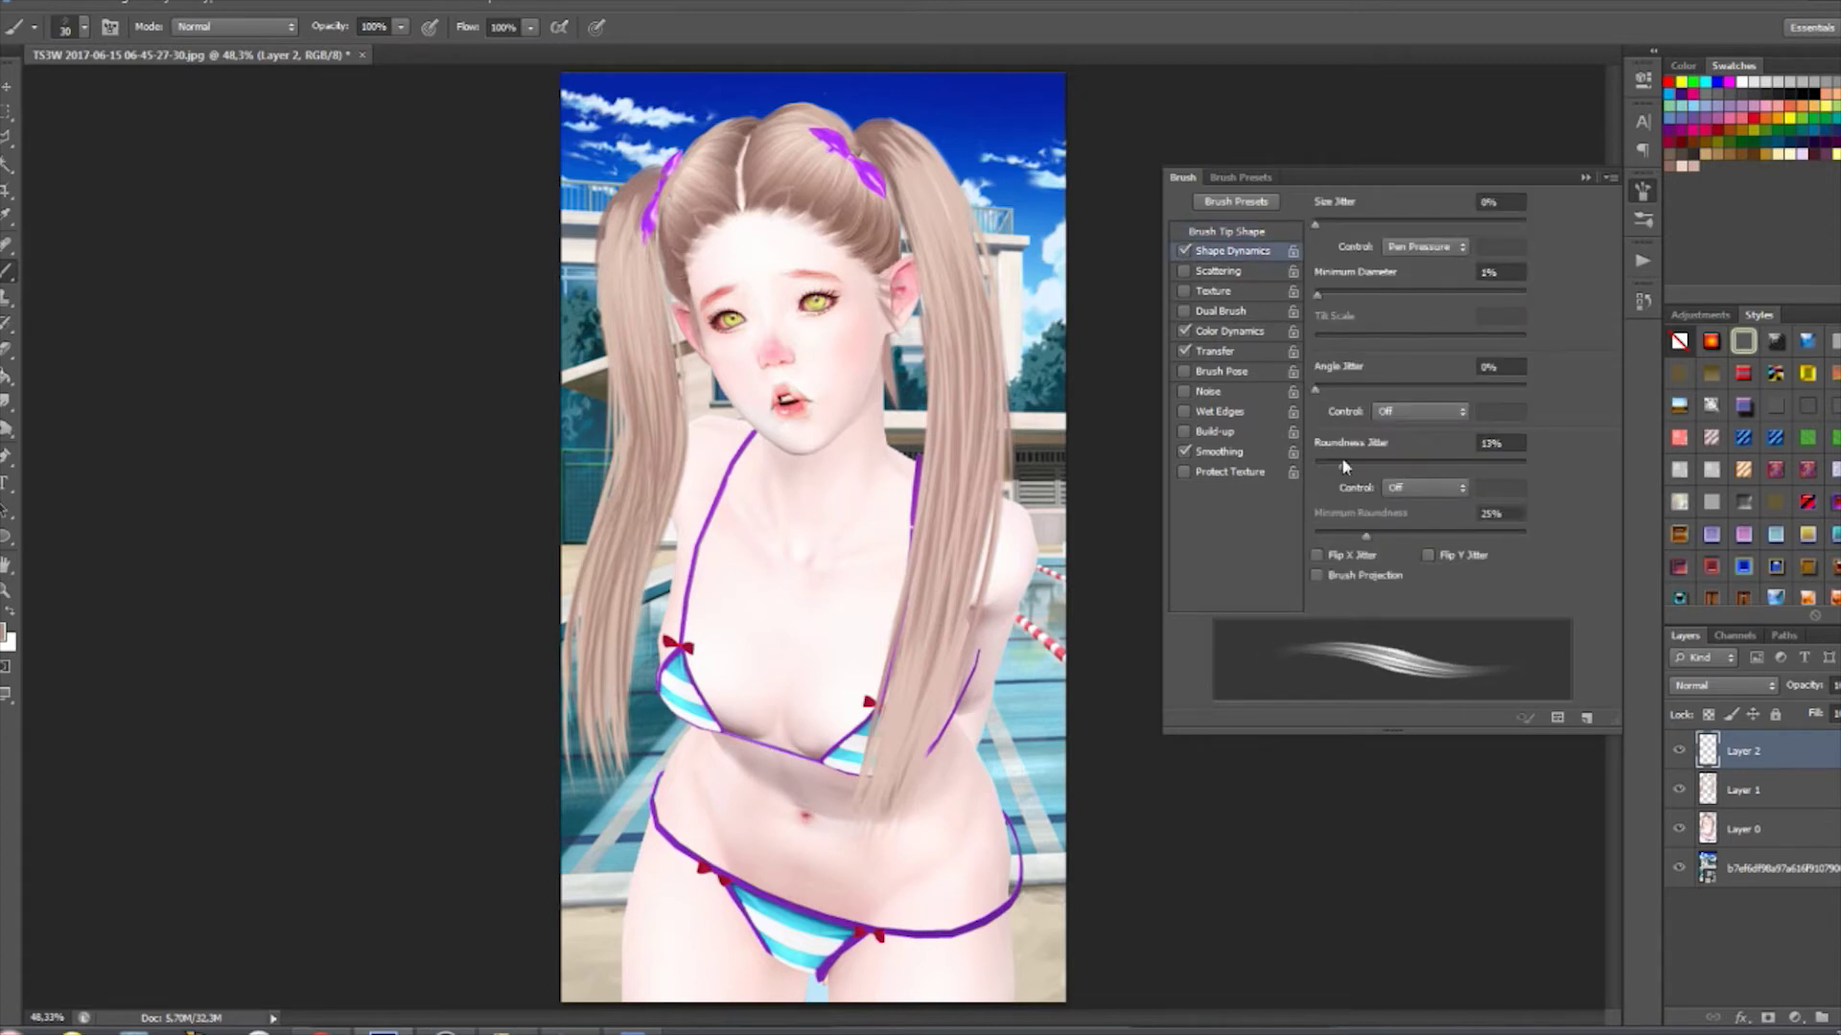
{"action": "left_click", "coordinate": [1185, 452]}
{"action": "left_click", "coordinate": [1213, 351]}
{"action": "left_click", "coordinate": [1241, 334]}
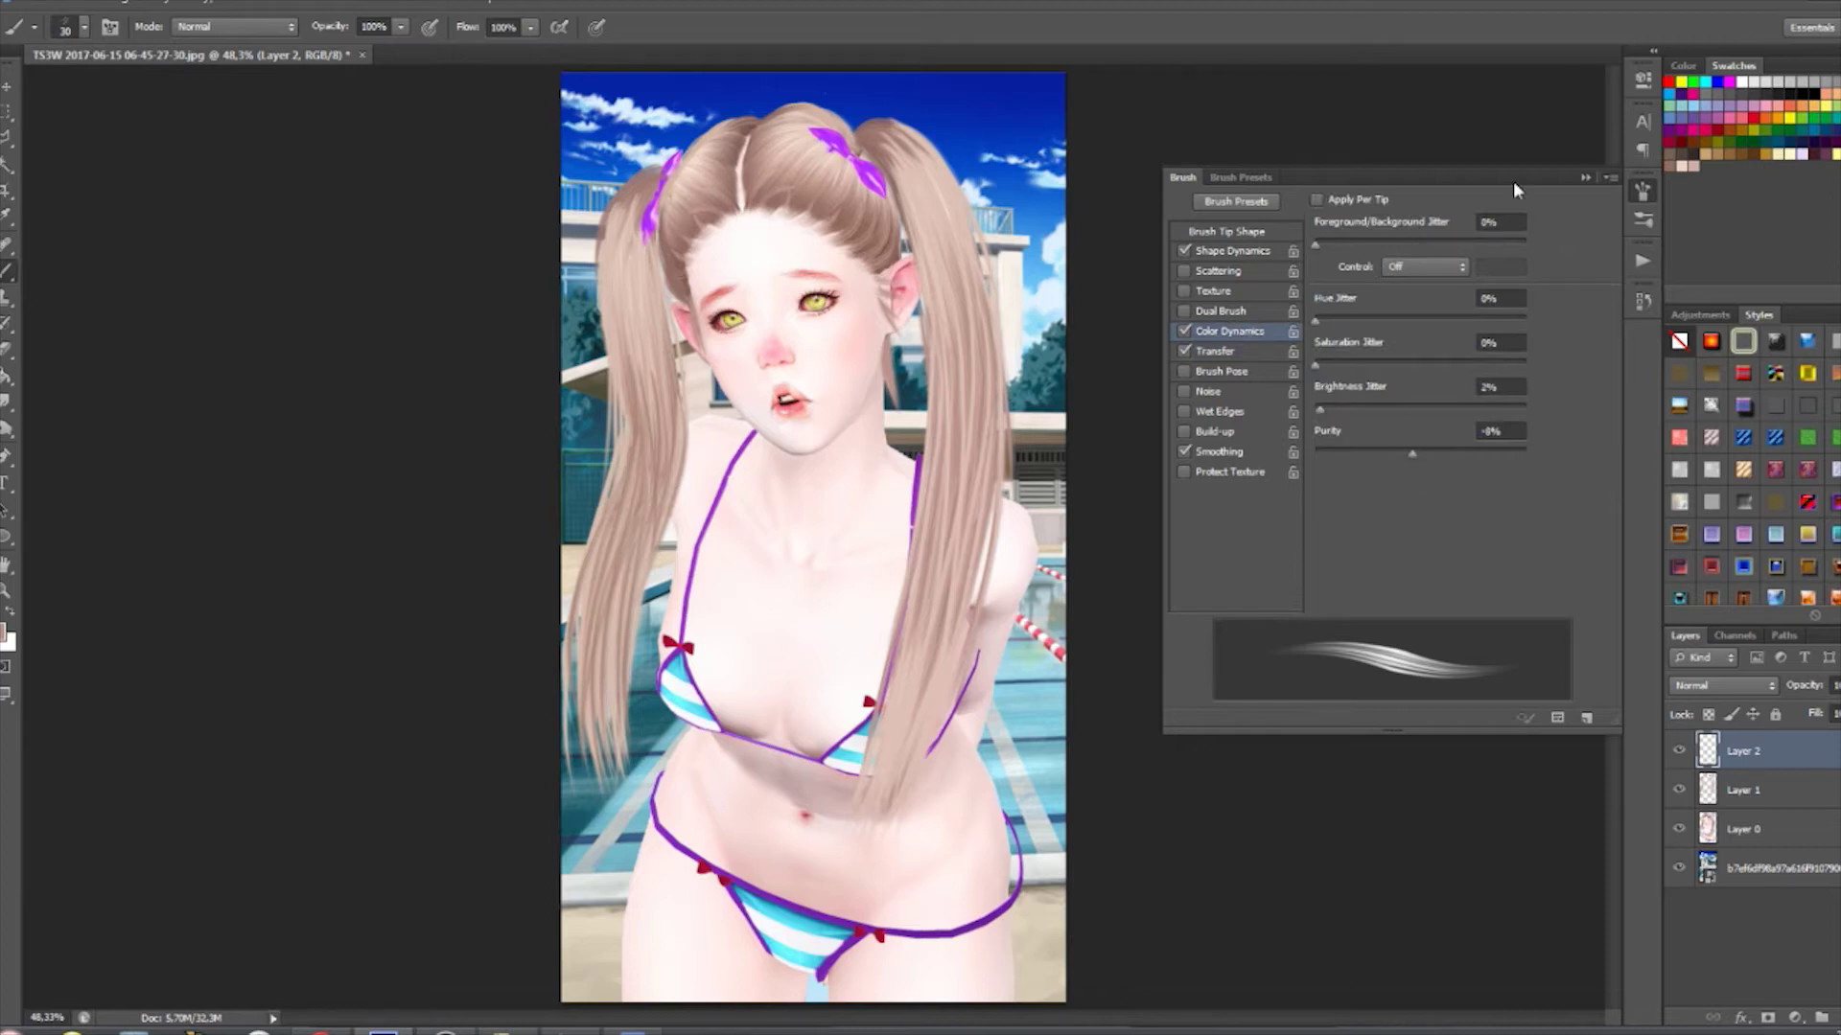
{"action": "key", "text": "F5"}
- Enlarge the brush to 83 px, step back in History, redo the right-ponytail strokes, and adjust Layer 2 fill
{"action": "right_click", "coordinate": [635, 216]}
{"action": "left_click_drag", "start_coordinate": [671, 247], "coordinate": [715, 247]}
{"action": "key", "text": "Return"}
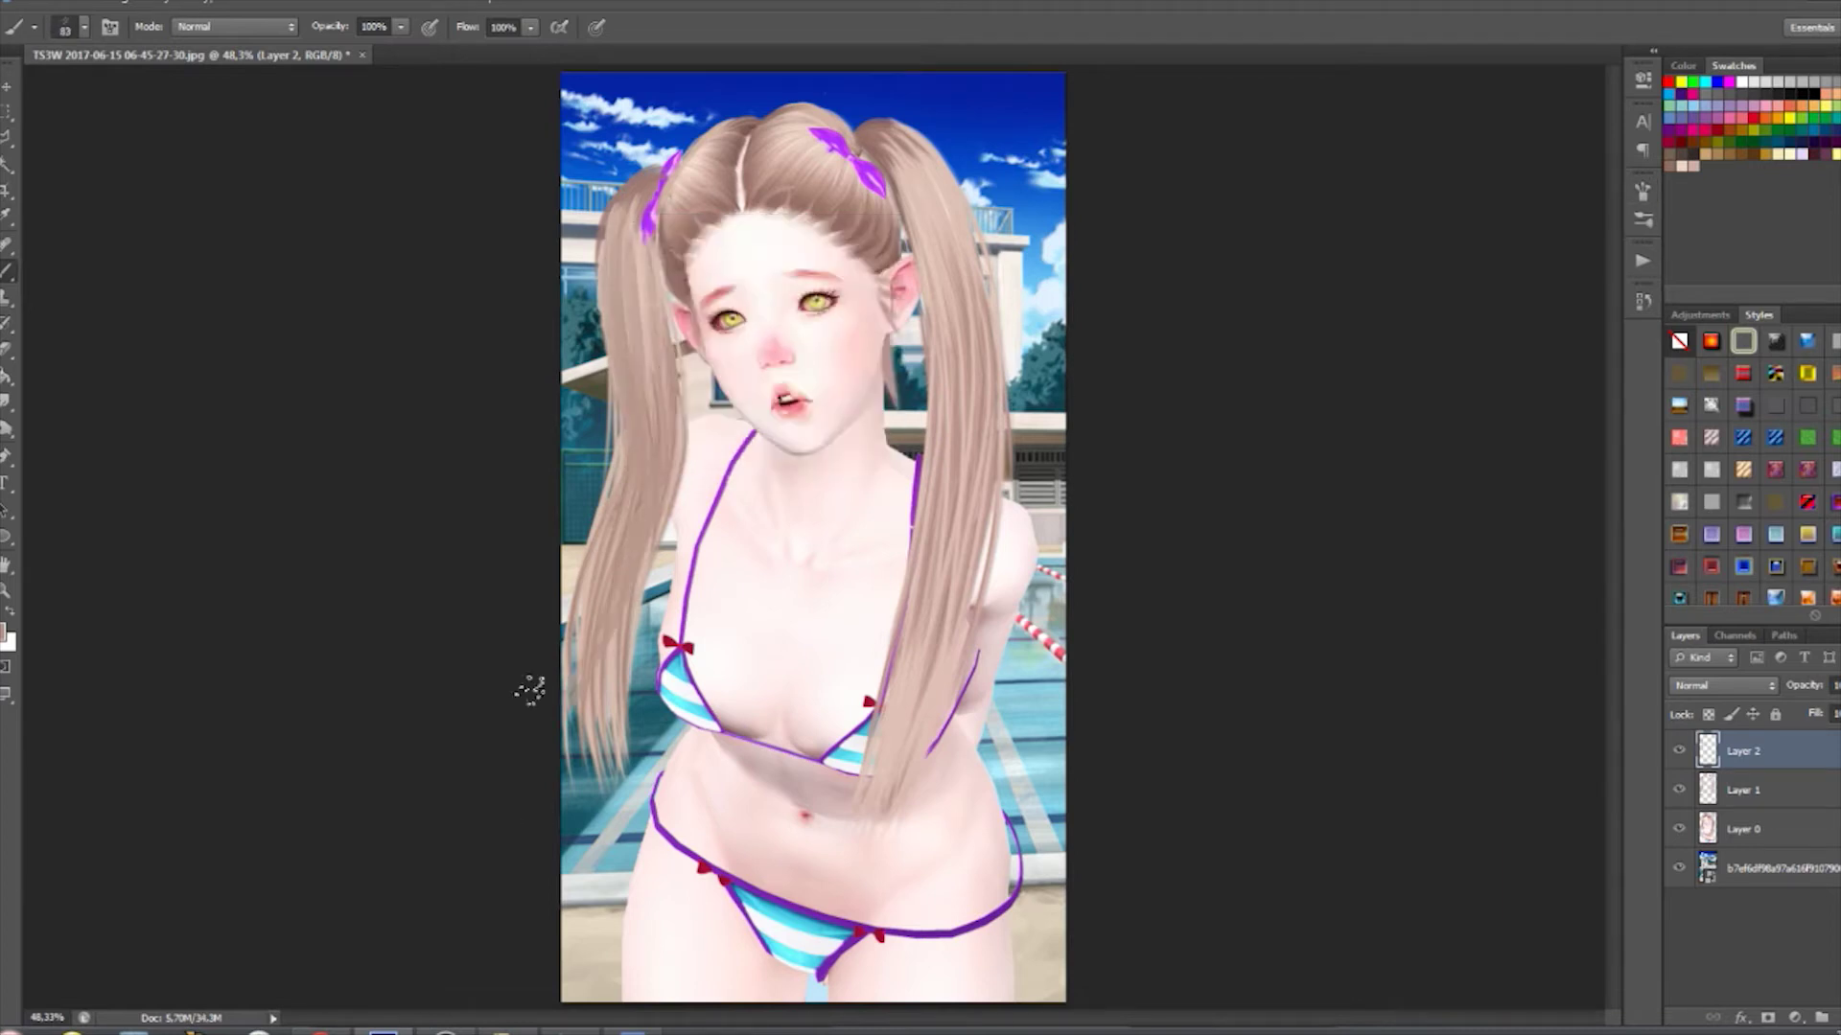
{"action": "left_click", "coordinate": [1643, 301]}
{"action": "left_click", "coordinate": [1526, 500]}
{"action": "key", "text": "ctrl+shift+z"}
{"action": "key", "text": "ctrl+shift+z"}
{"action": "key", "text": "ctrl+shift+z"}
{"action": "key", "text": "ctrl+shift+z"}
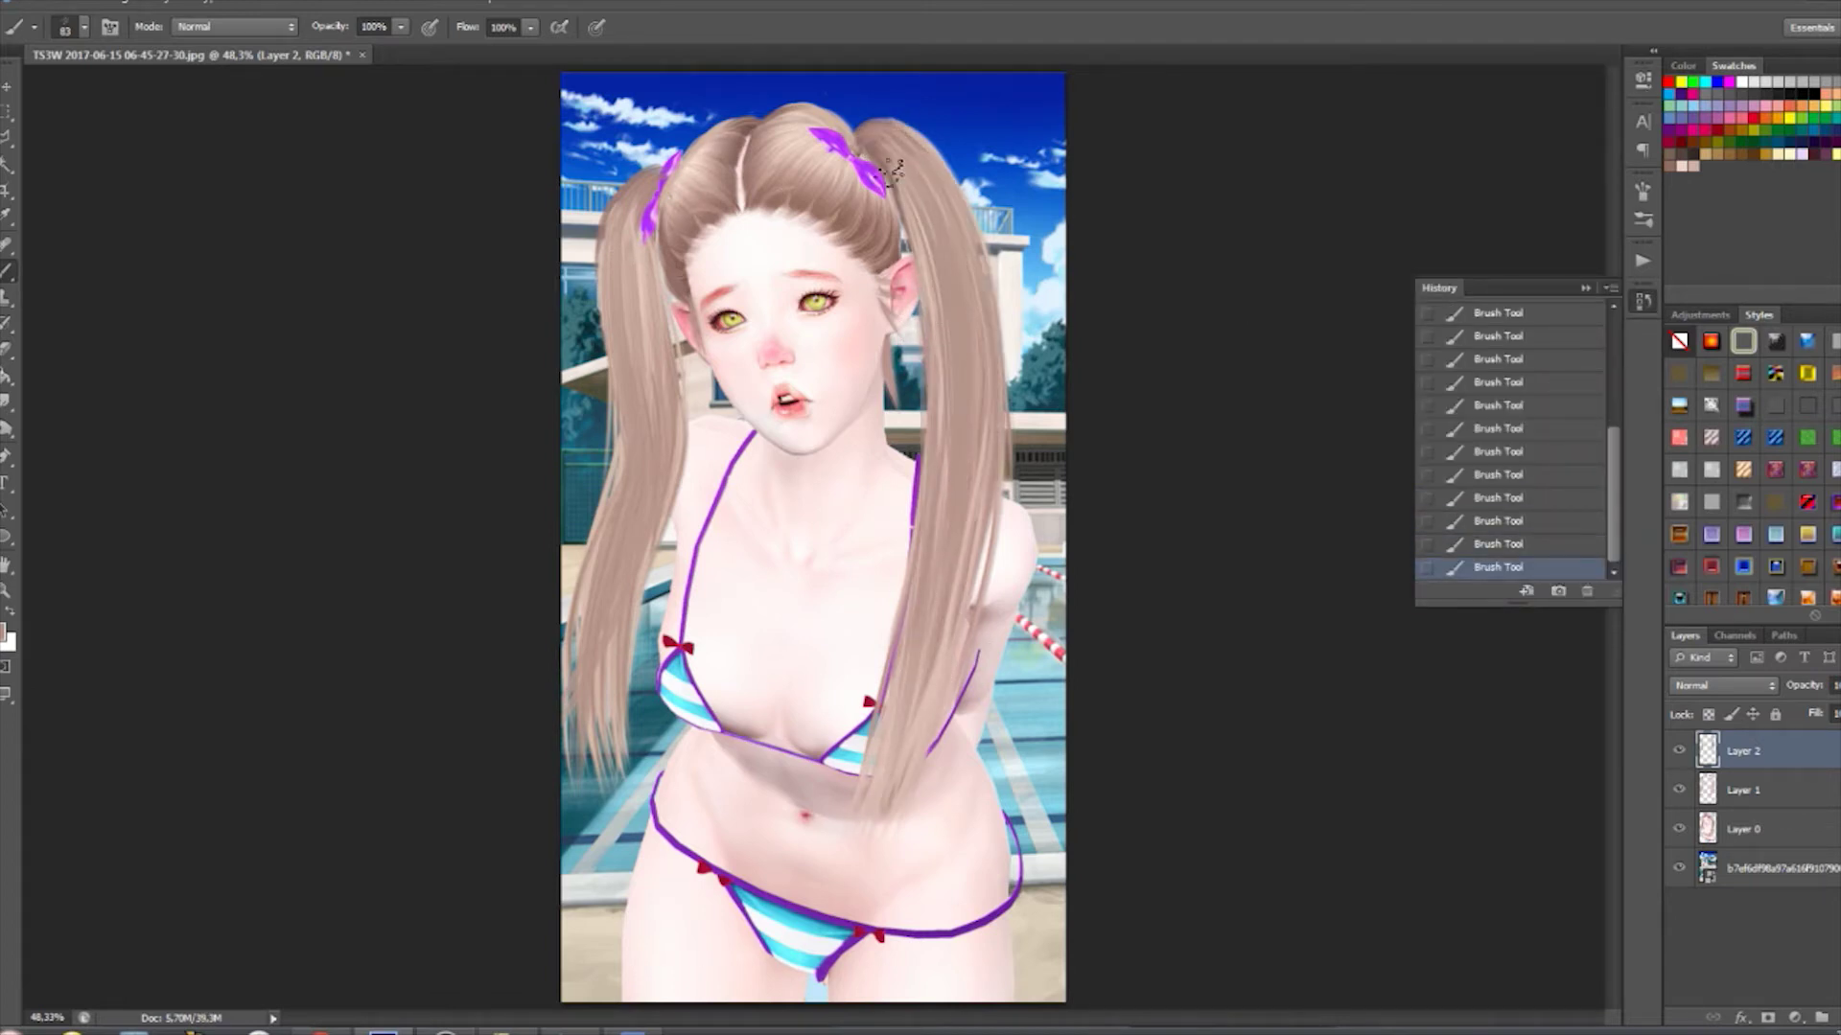
{"action": "left_click_drag", "start_coordinate": [1834, 714], "coordinate": [1831, 743]}
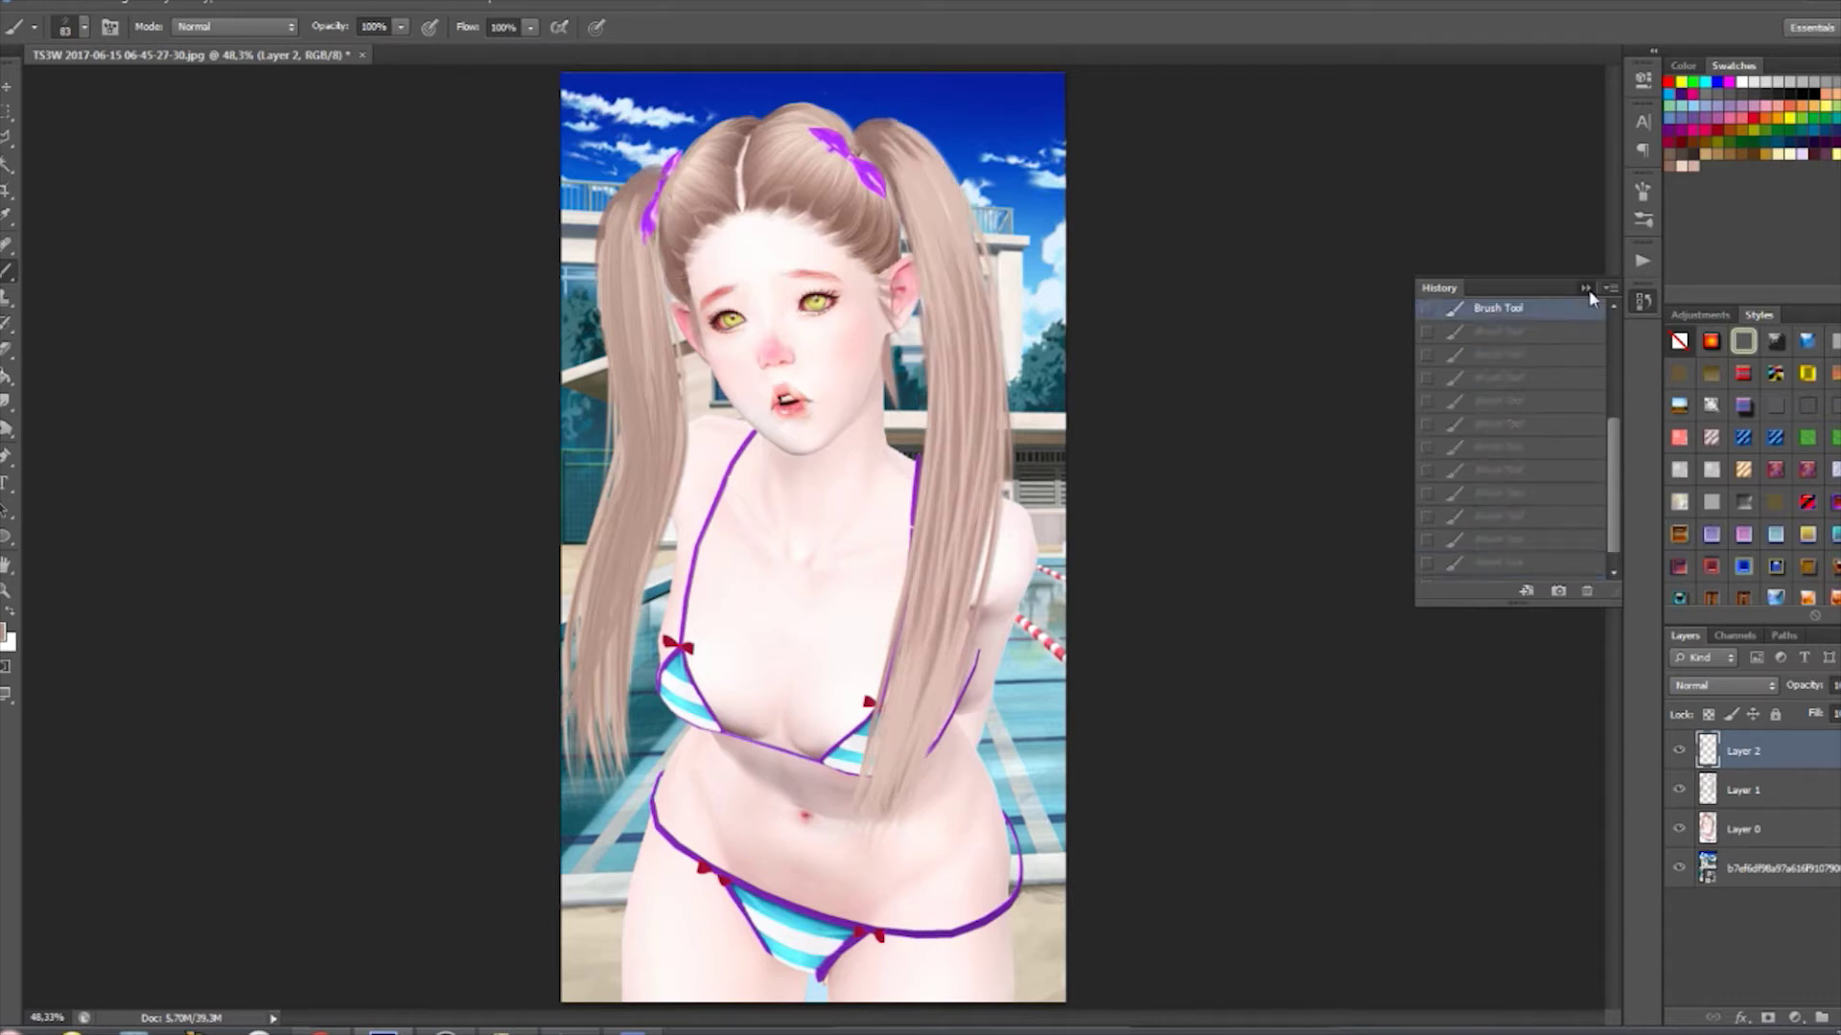
- Merge the two hair stroke layers, then try and cancel the Motion Blur filter
{"action": "right_click", "coordinate": [1754, 750]}
{"action": "left_click", "coordinate": [1711, 427]}
{"action": "left_click", "coordinate": [306, 4]}
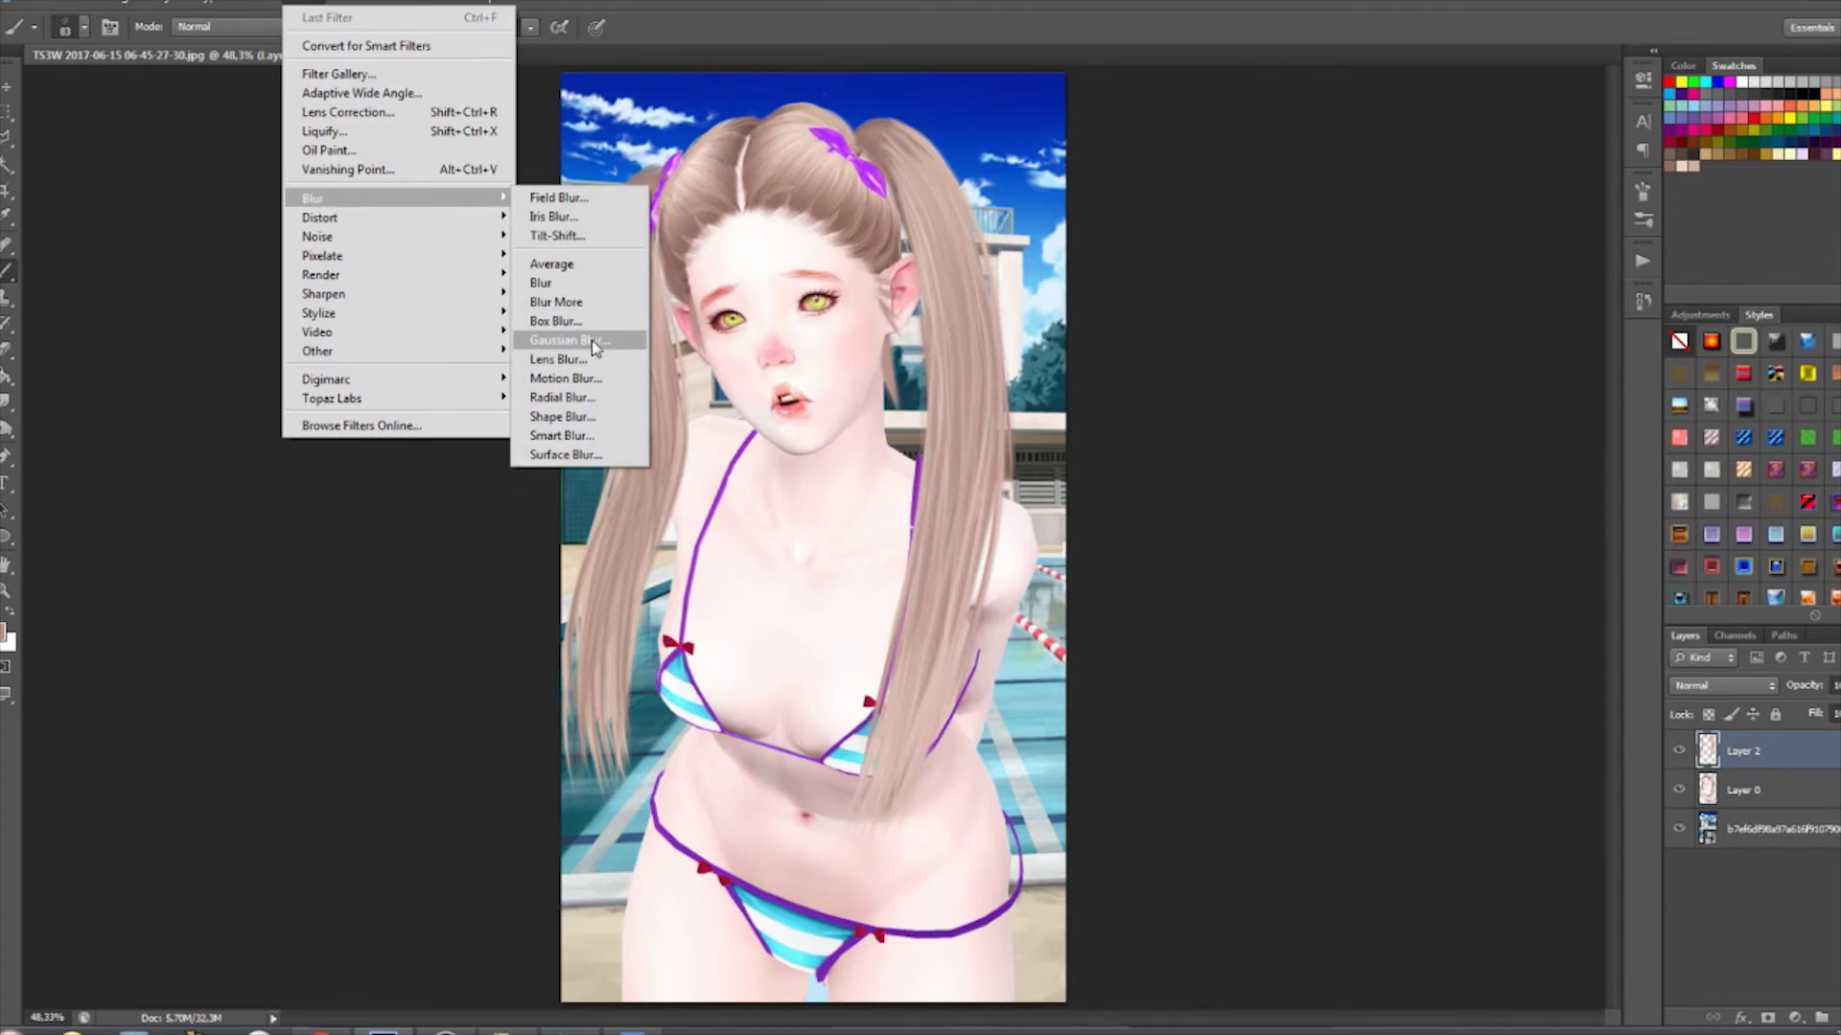
{"action": "left_click", "coordinate": [590, 378]}
{"action": "left_click_drag", "start_coordinate": [843, 196], "coordinate": [1247, 246]}
{"action": "key", "text": "Return"}
- Smudge the ribbon and hair down the ponytail, briefly trying the Eraser in between
{"action": "key", "text": "r"}
{"action": "scroll", "coordinate": [717, 354], "scroll_direction": "up", "scroll_amount": 5}
{"action": "right_click", "coordinate": [717, 355]}
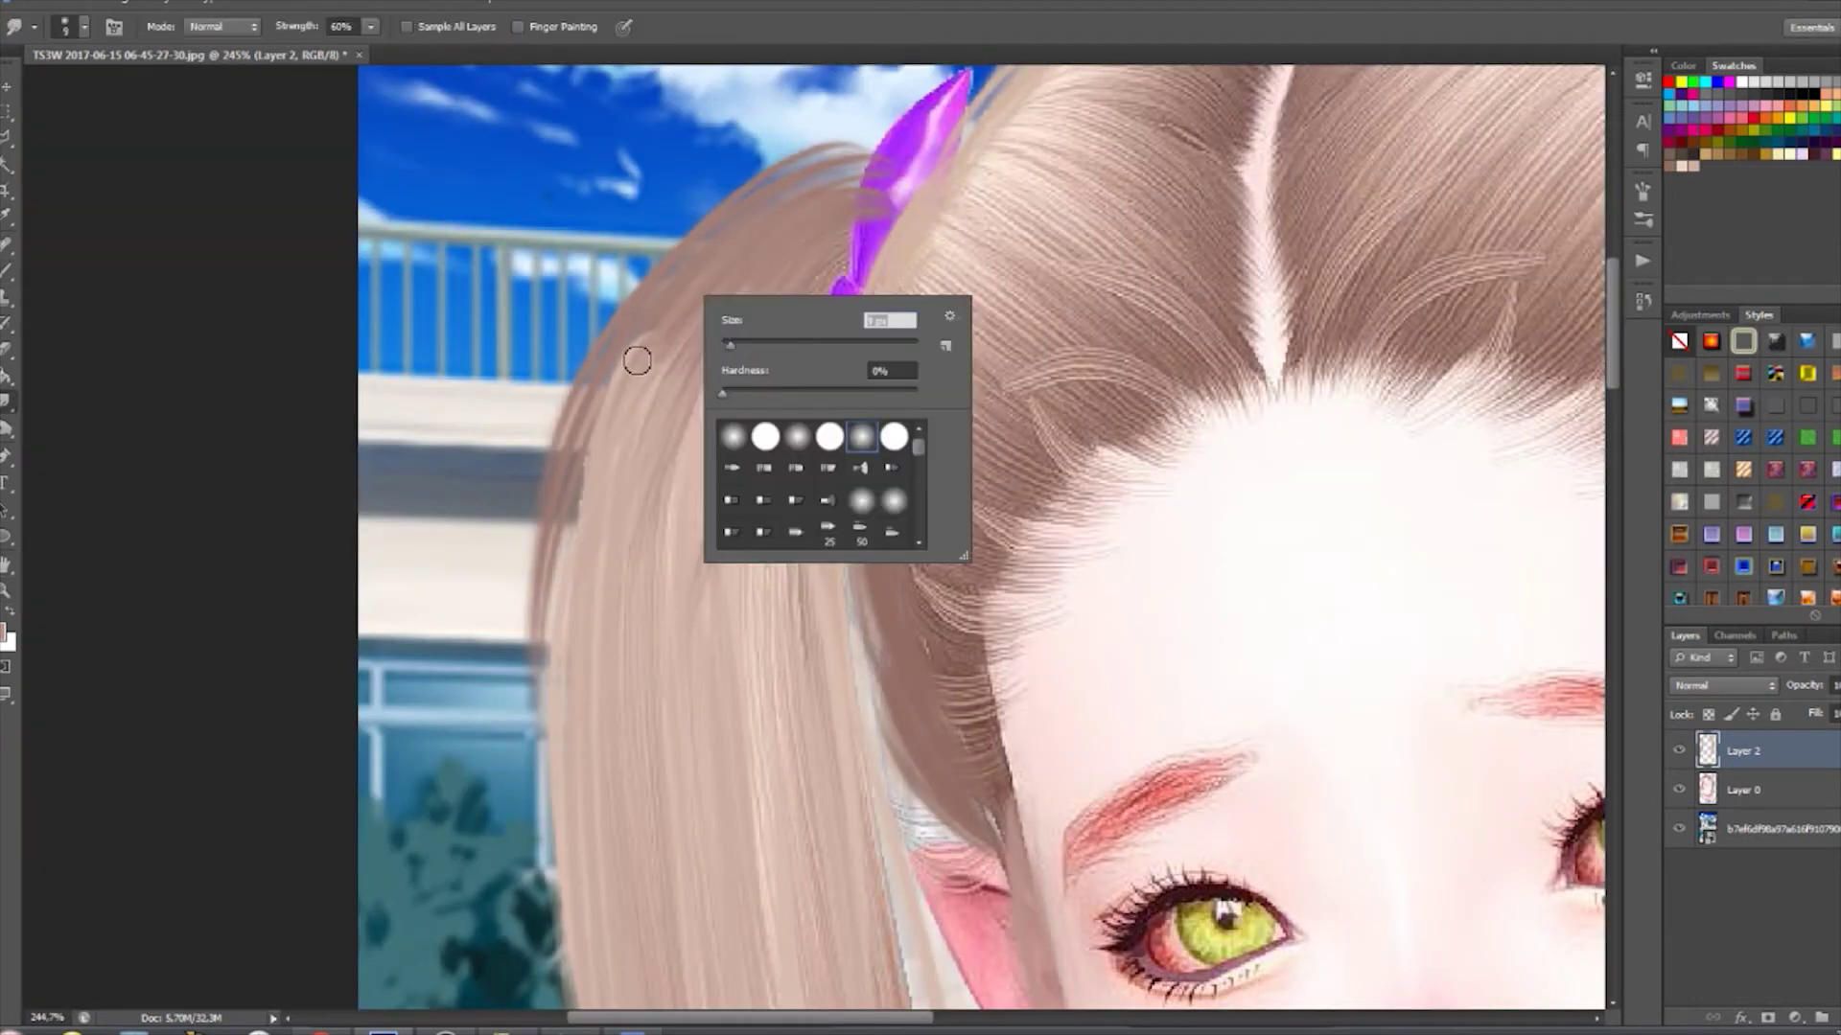
{"action": "left_click_drag", "start_coordinate": [843, 287], "coordinate": [781, 542]}
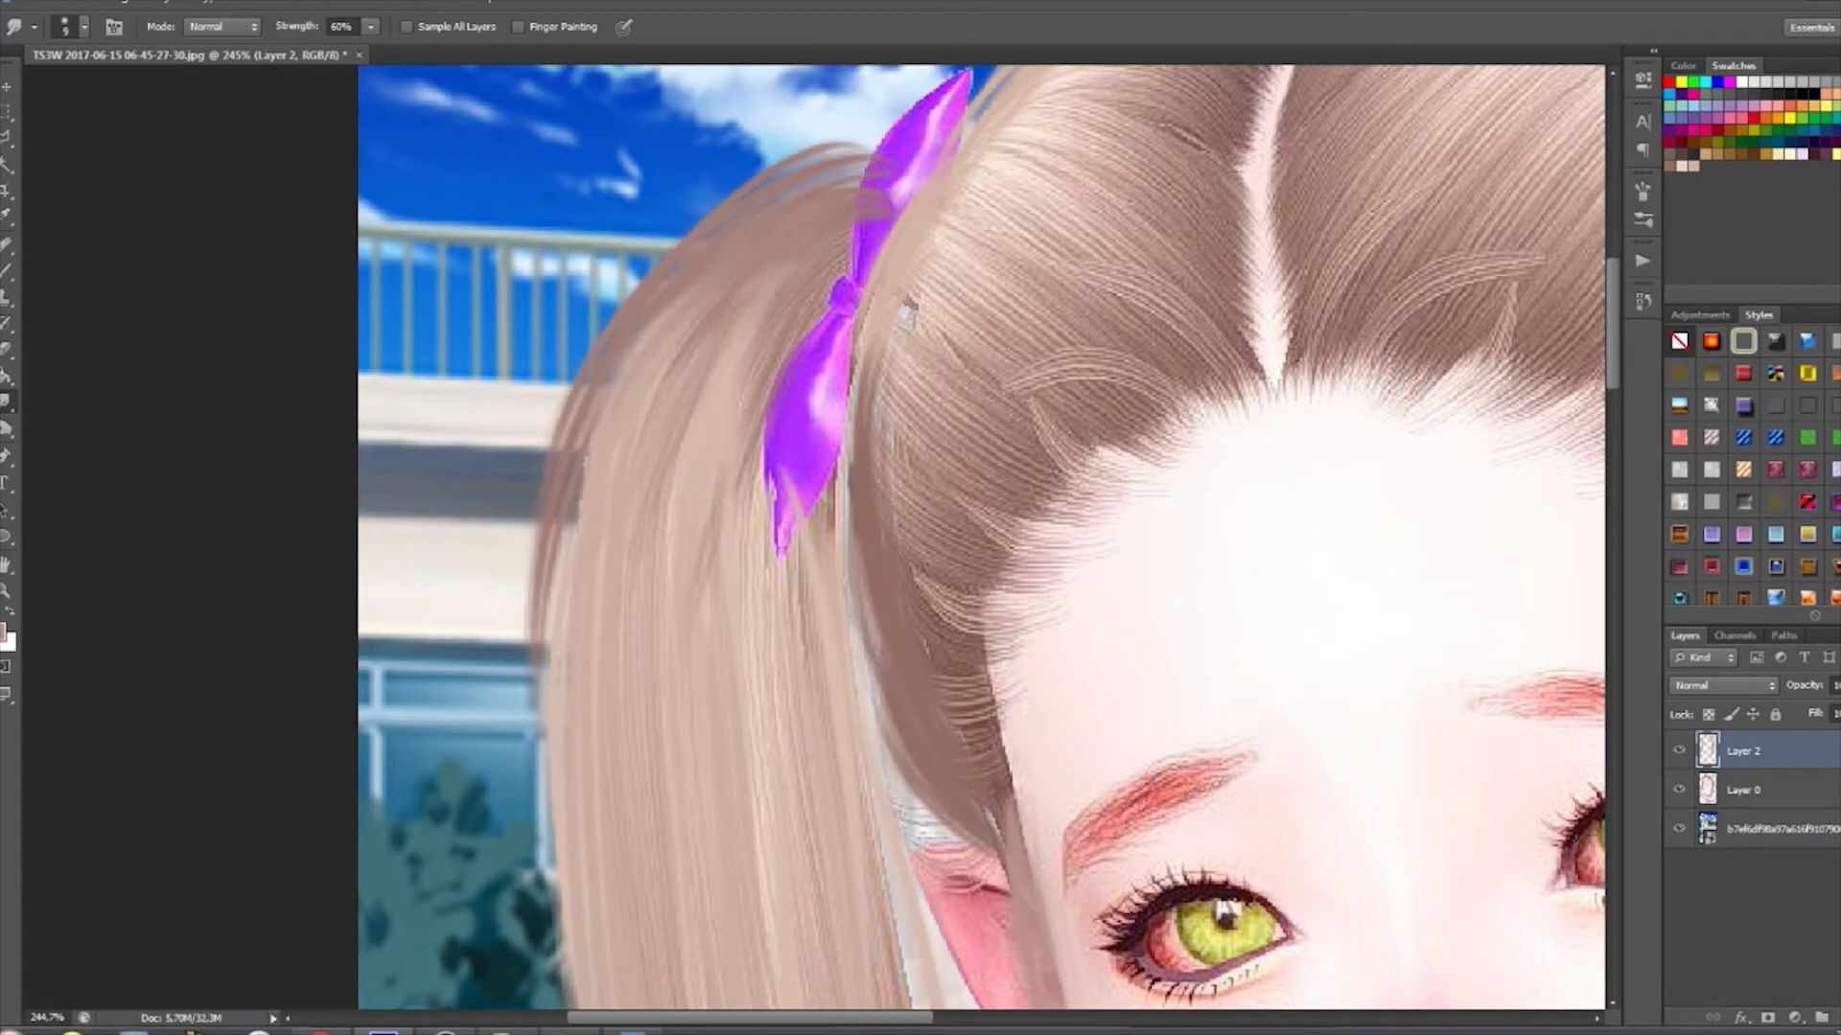
{"action": "left_click", "coordinate": [8, 349]}
{"action": "right_click", "coordinate": [976, 307]}
{"action": "key", "text": "Escape"}
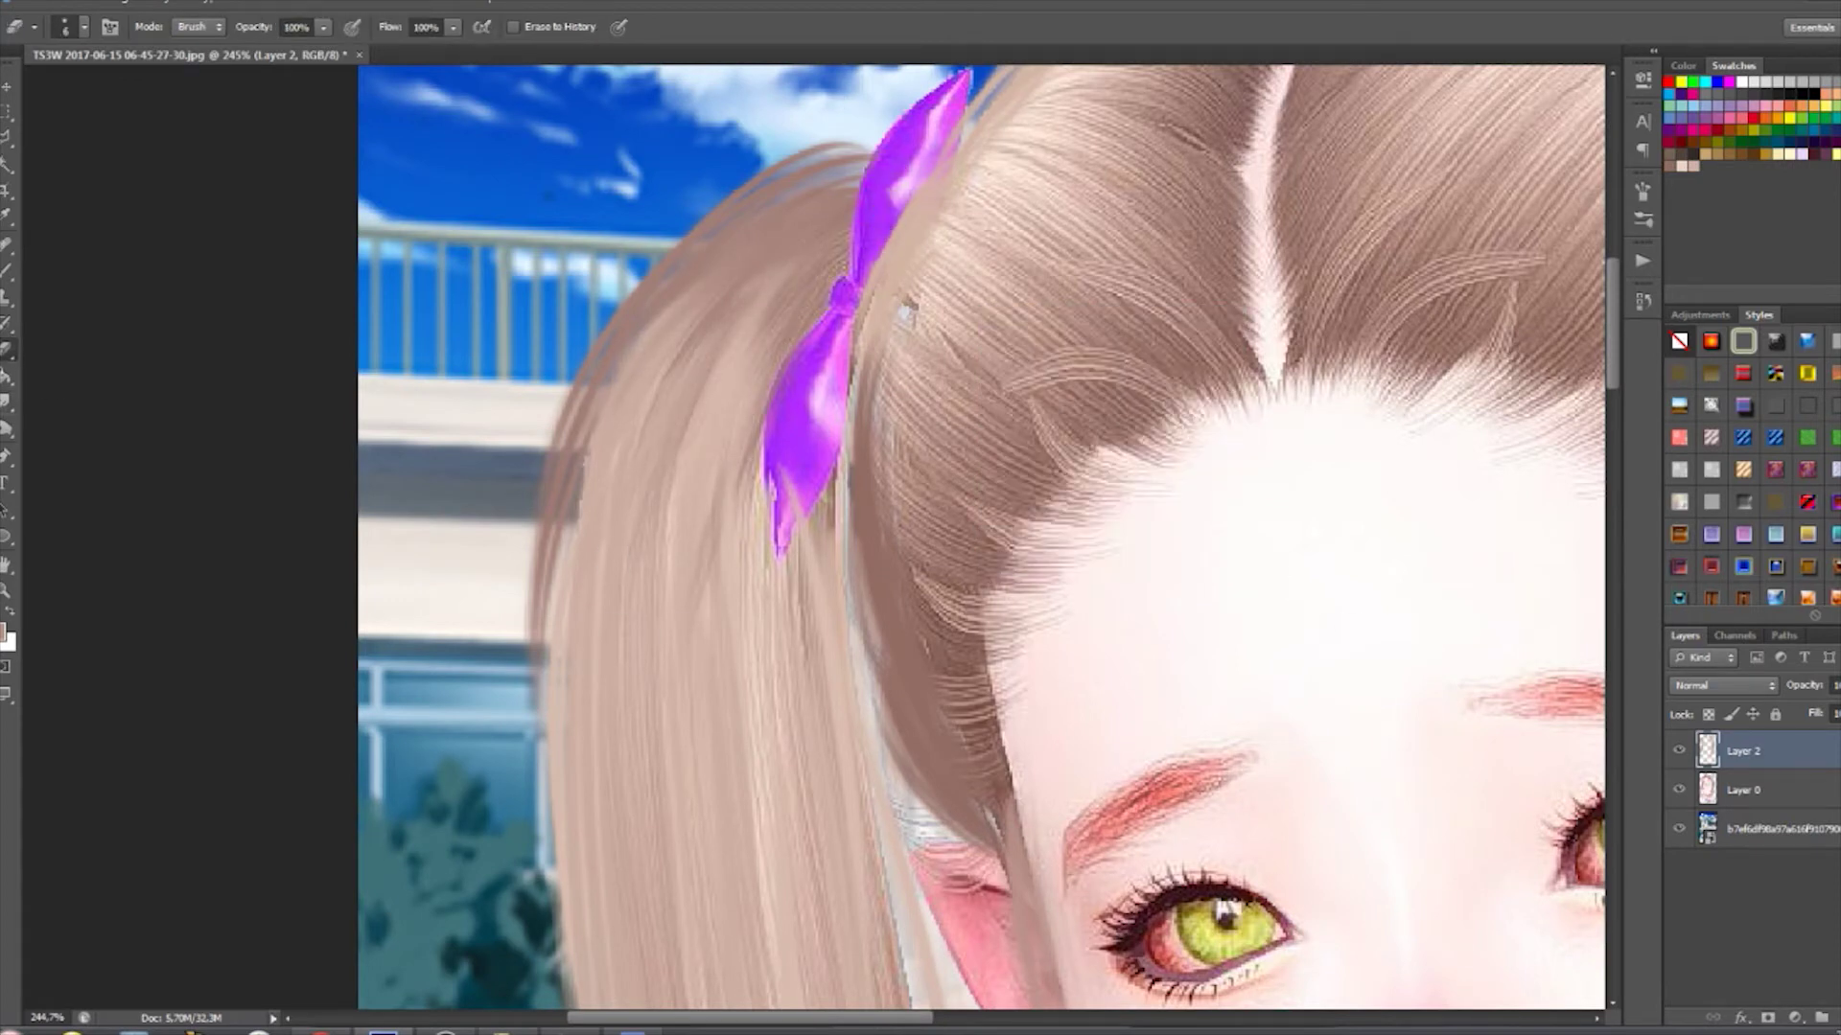
{"action": "key", "text": "r"}
{"action": "scroll", "coordinate": [906, 311], "scroll_direction": "down", "scroll_amount": 5}
{"action": "scroll", "coordinate": [842, 350], "scroll_direction": "up", "scroll_amount": 5}
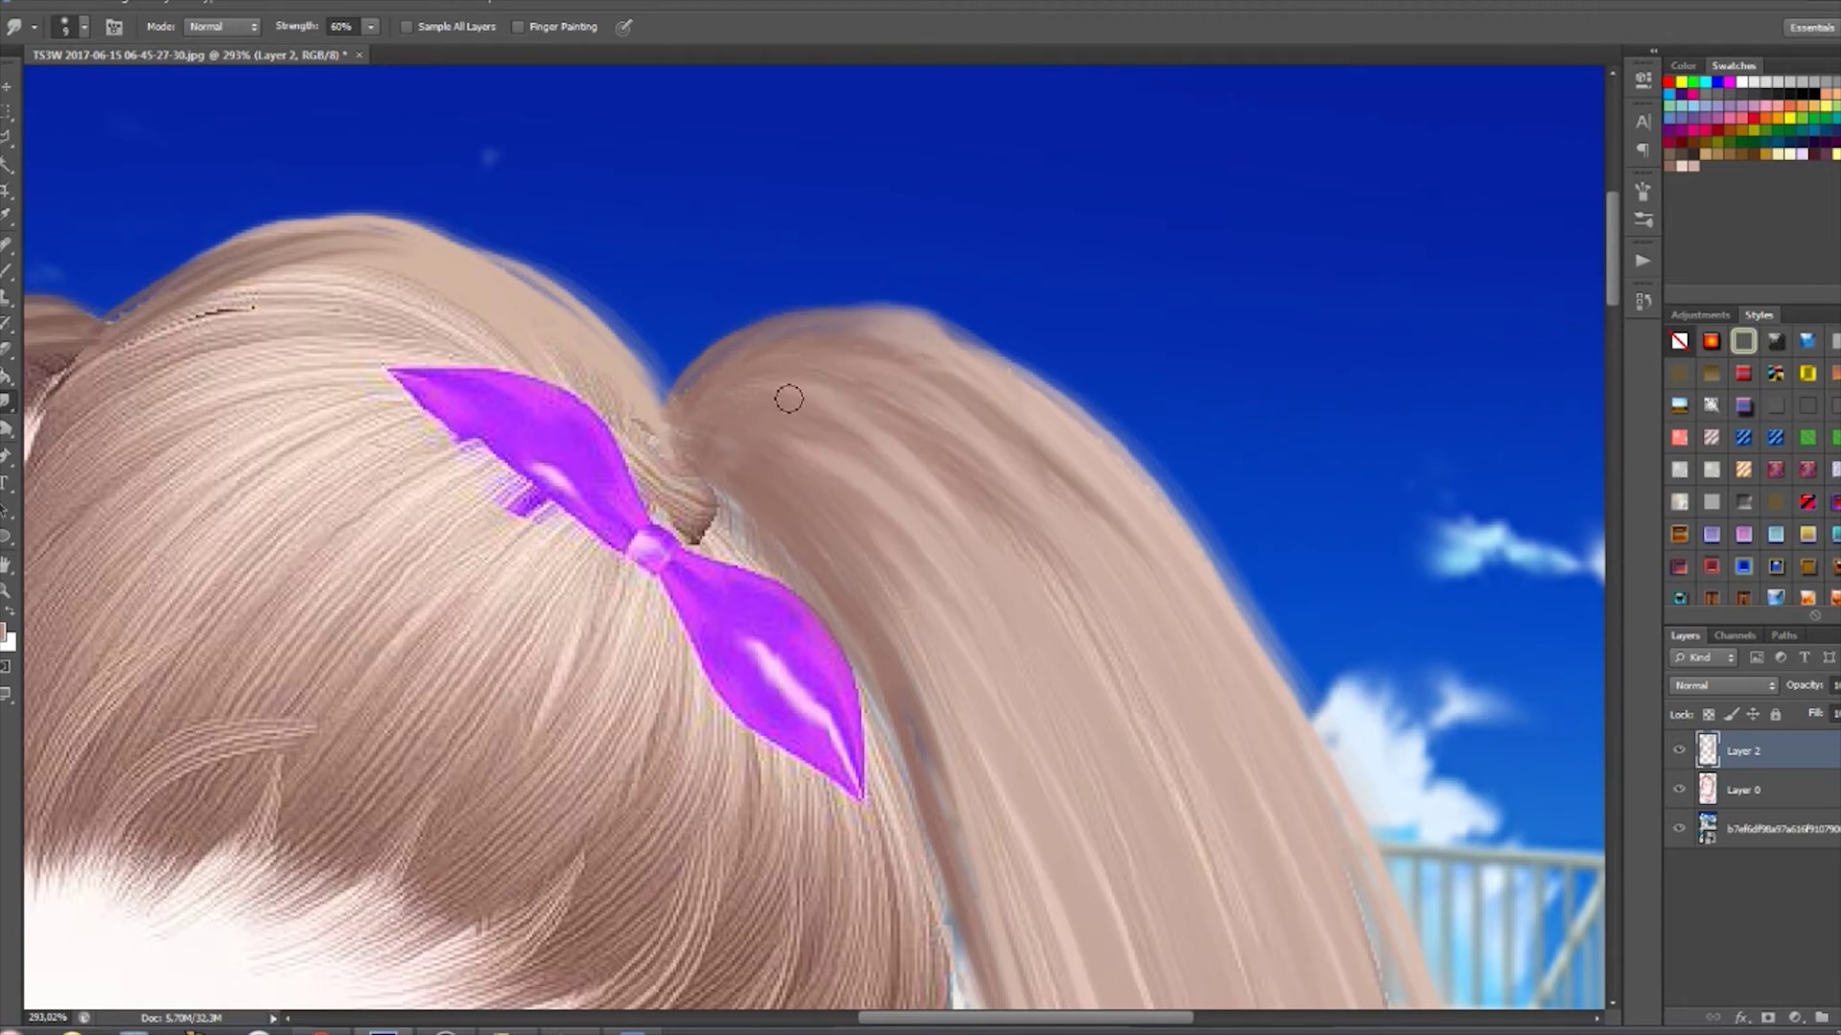
- Fit the image in view, add a new layer, and pick the 125 px hair strand preset brush
{"action": "left_click", "coordinate": [8, 588]}
{"action": "key", "text": "ctrl+0"}
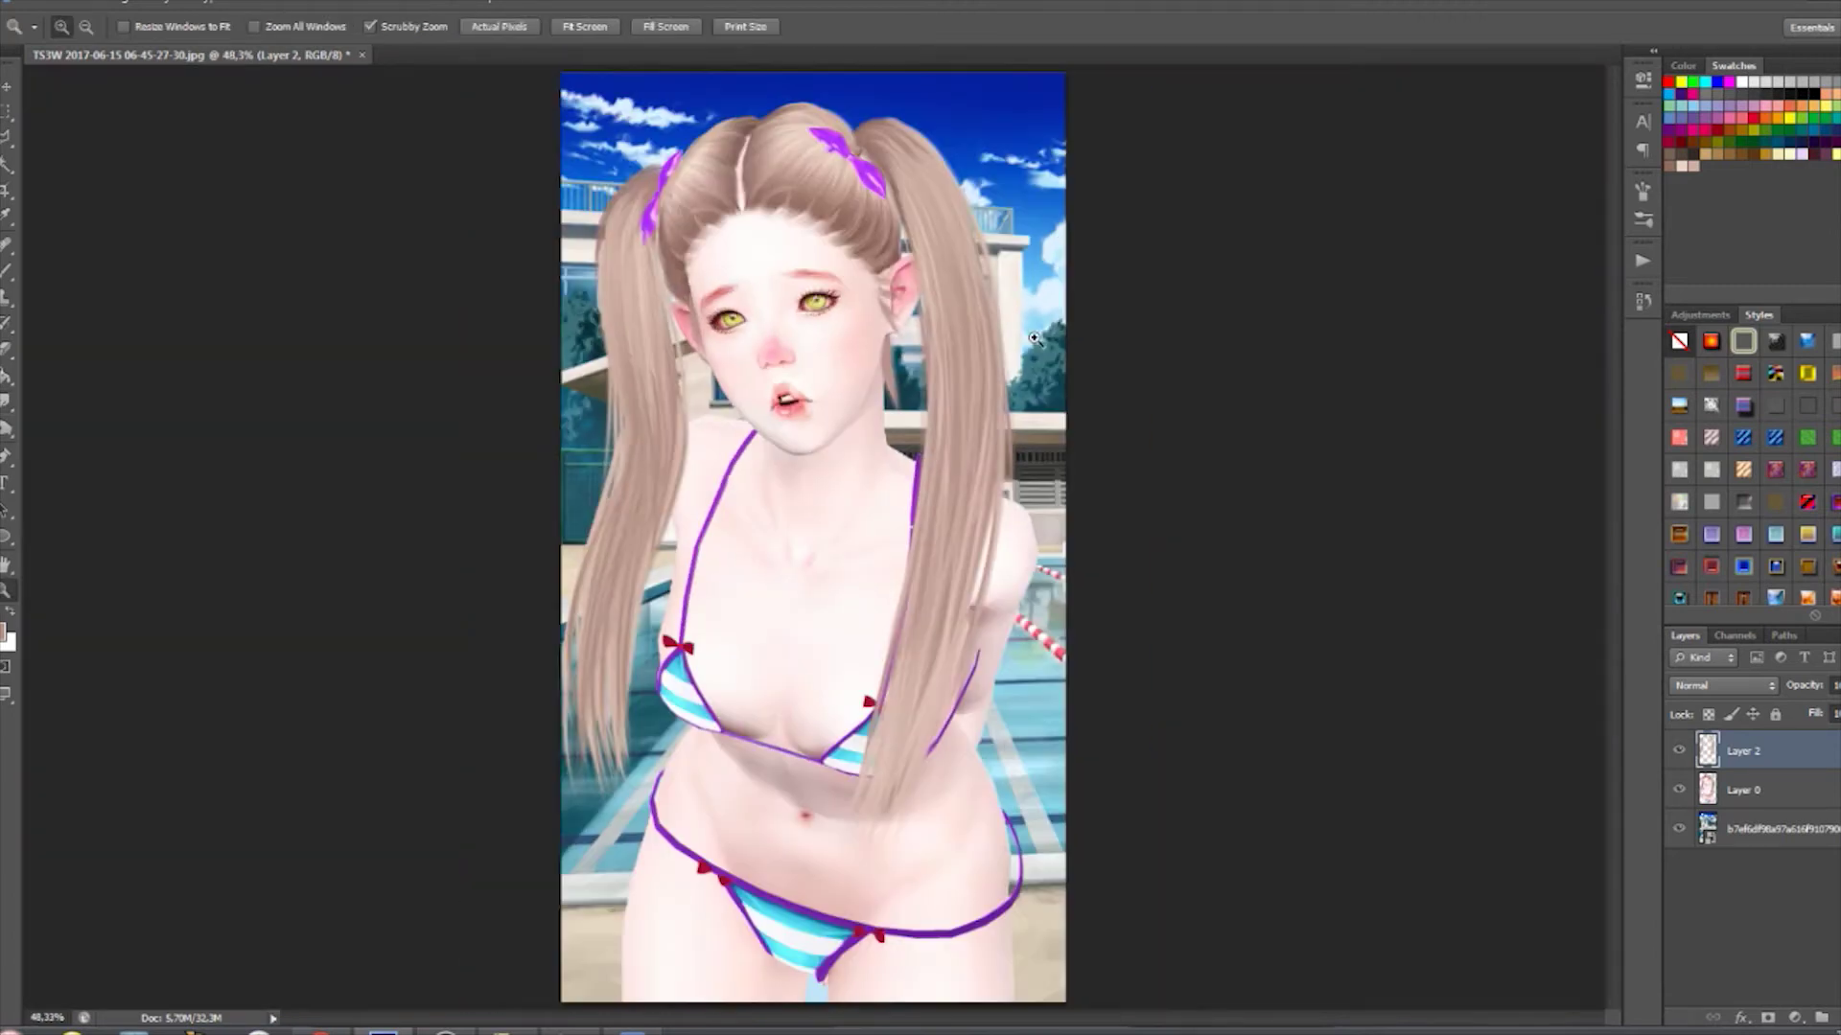
{"action": "right_click", "coordinate": [1740, 752]}
{"action": "key", "text": "Escape"}
{"action": "key", "text": "ctrl+shift+alt+n"}
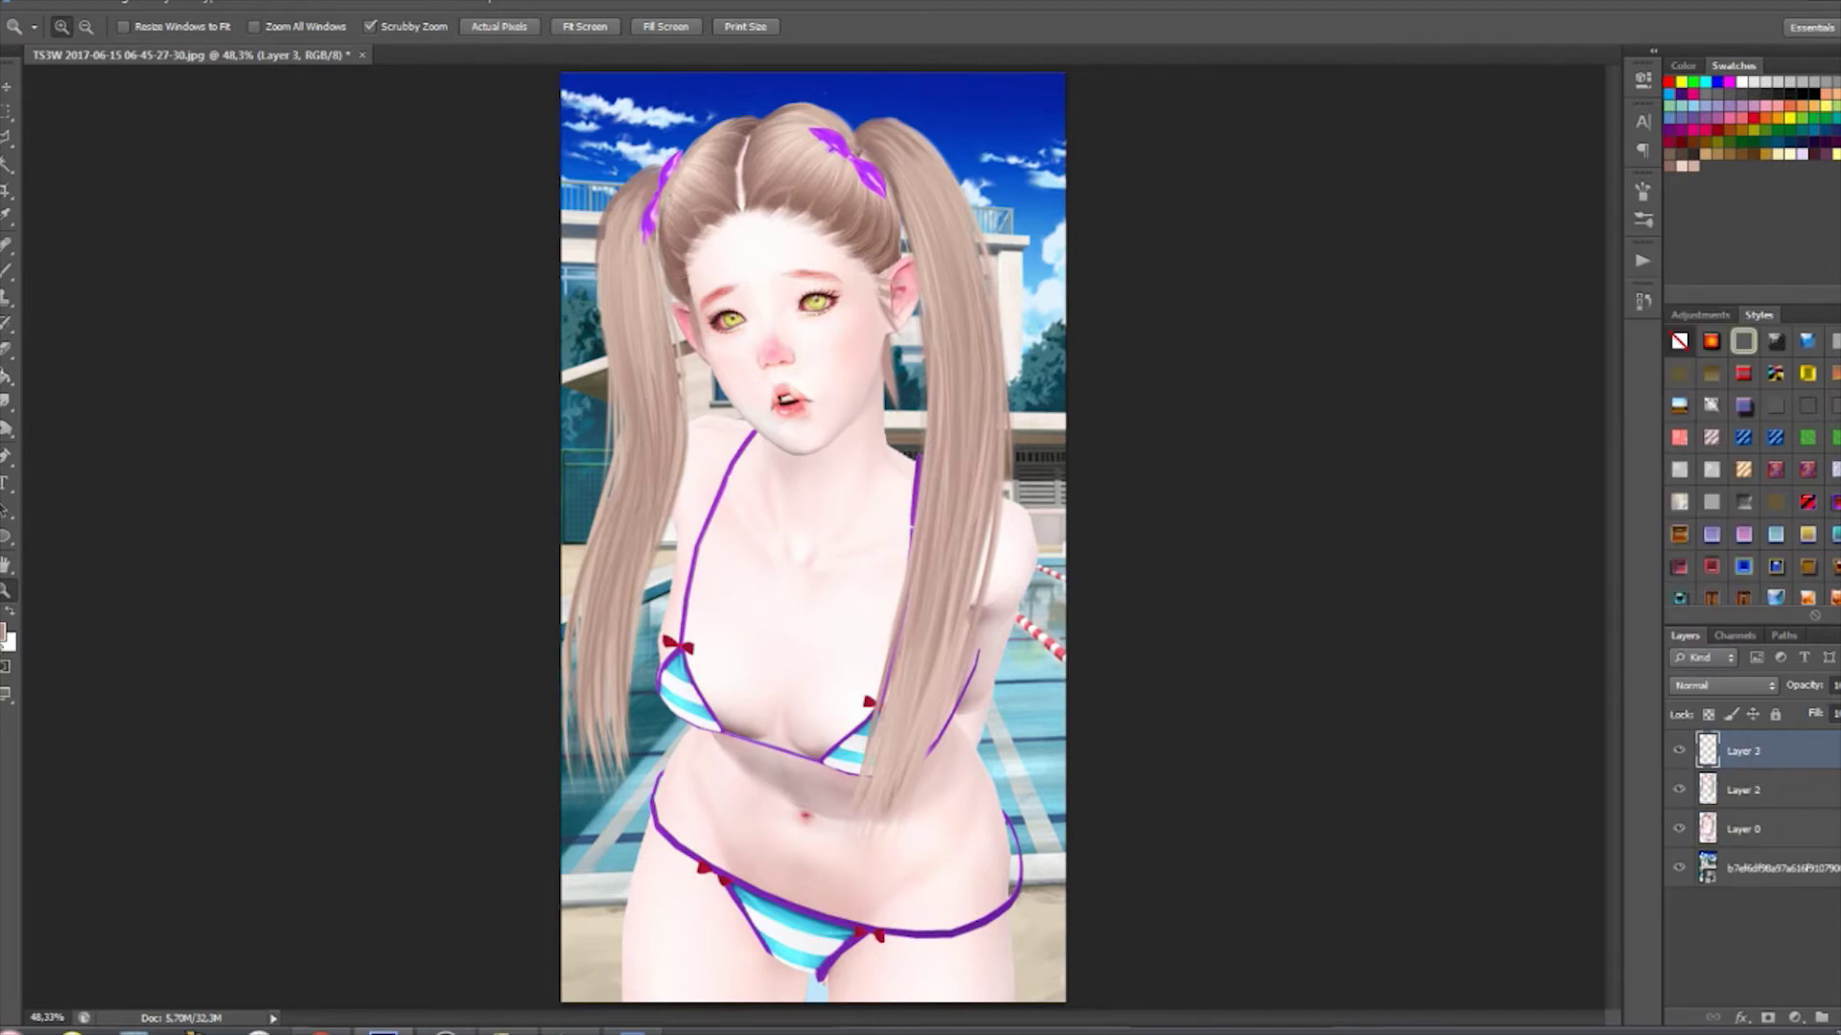
{"action": "left_click", "coordinate": [1642, 264]}
{"action": "left_click", "coordinate": [1645, 221]}
{"action": "left_click_drag", "start_coordinate": [1611, 280], "coordinate": [1601, 441]}
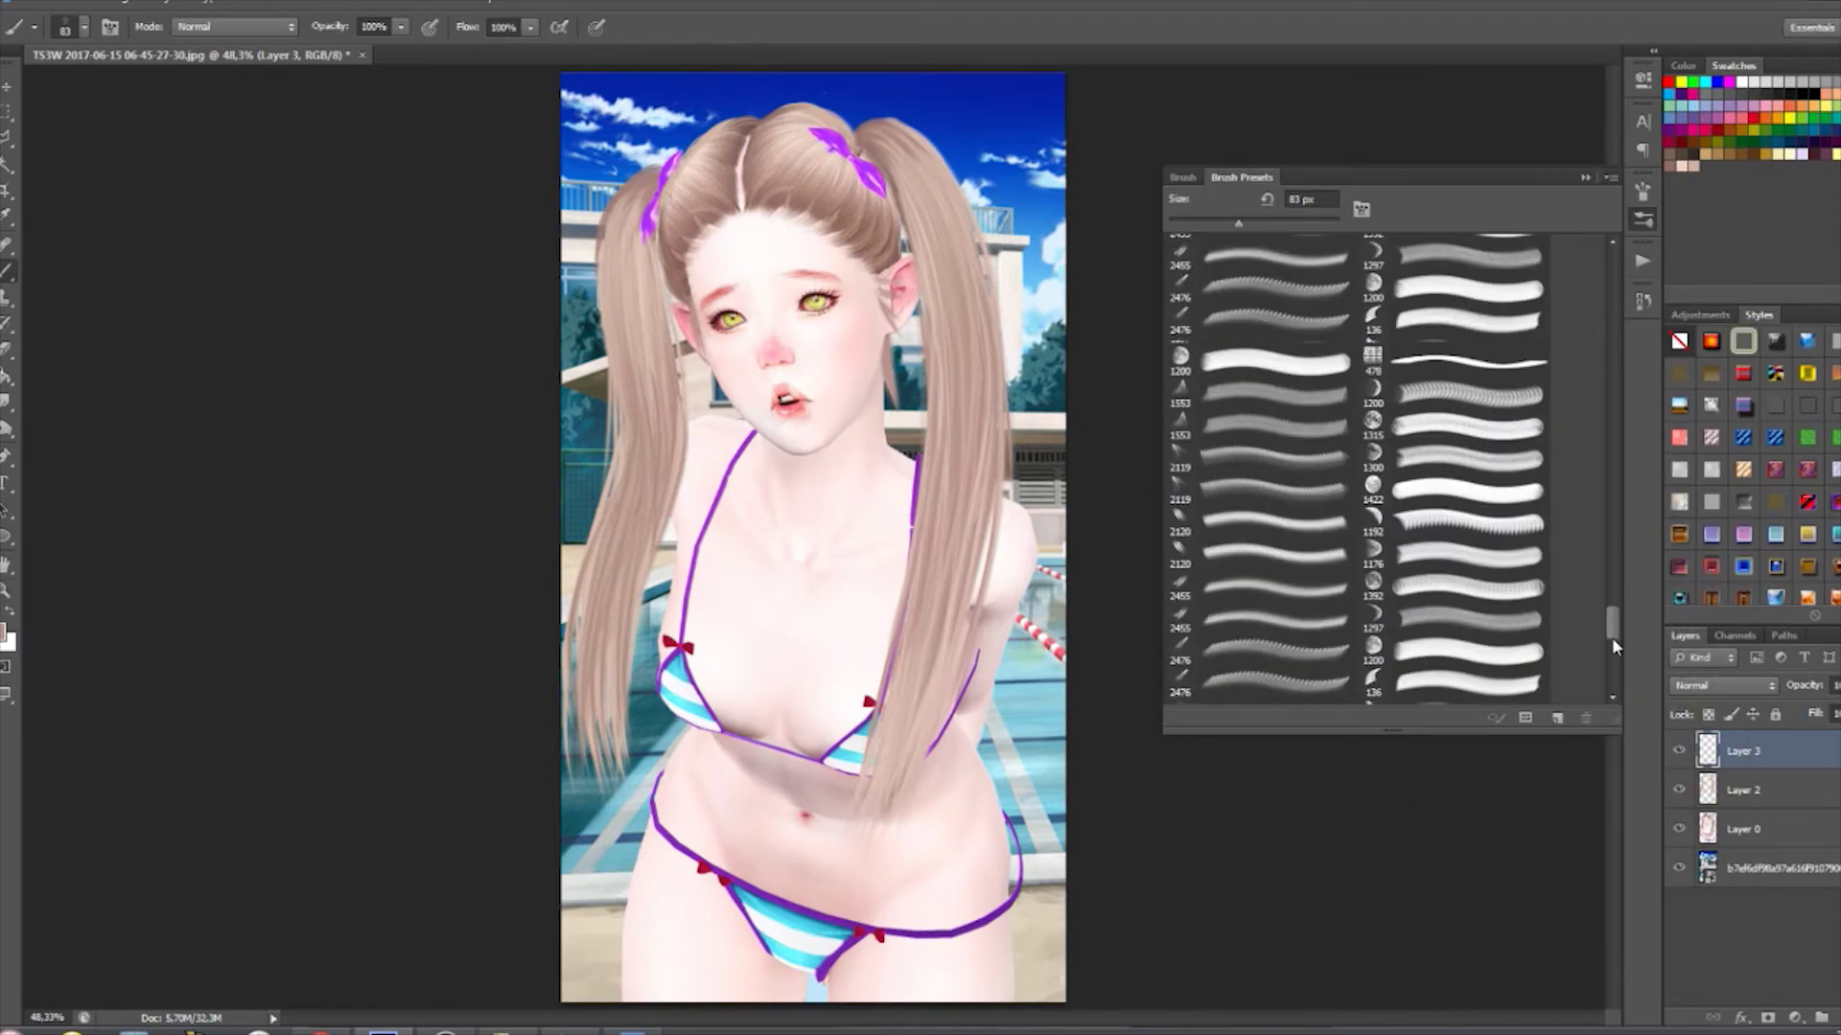
{"action": "left_click", "coordinate": [1264, 565]}
{"action": "key", "text": "F5"}
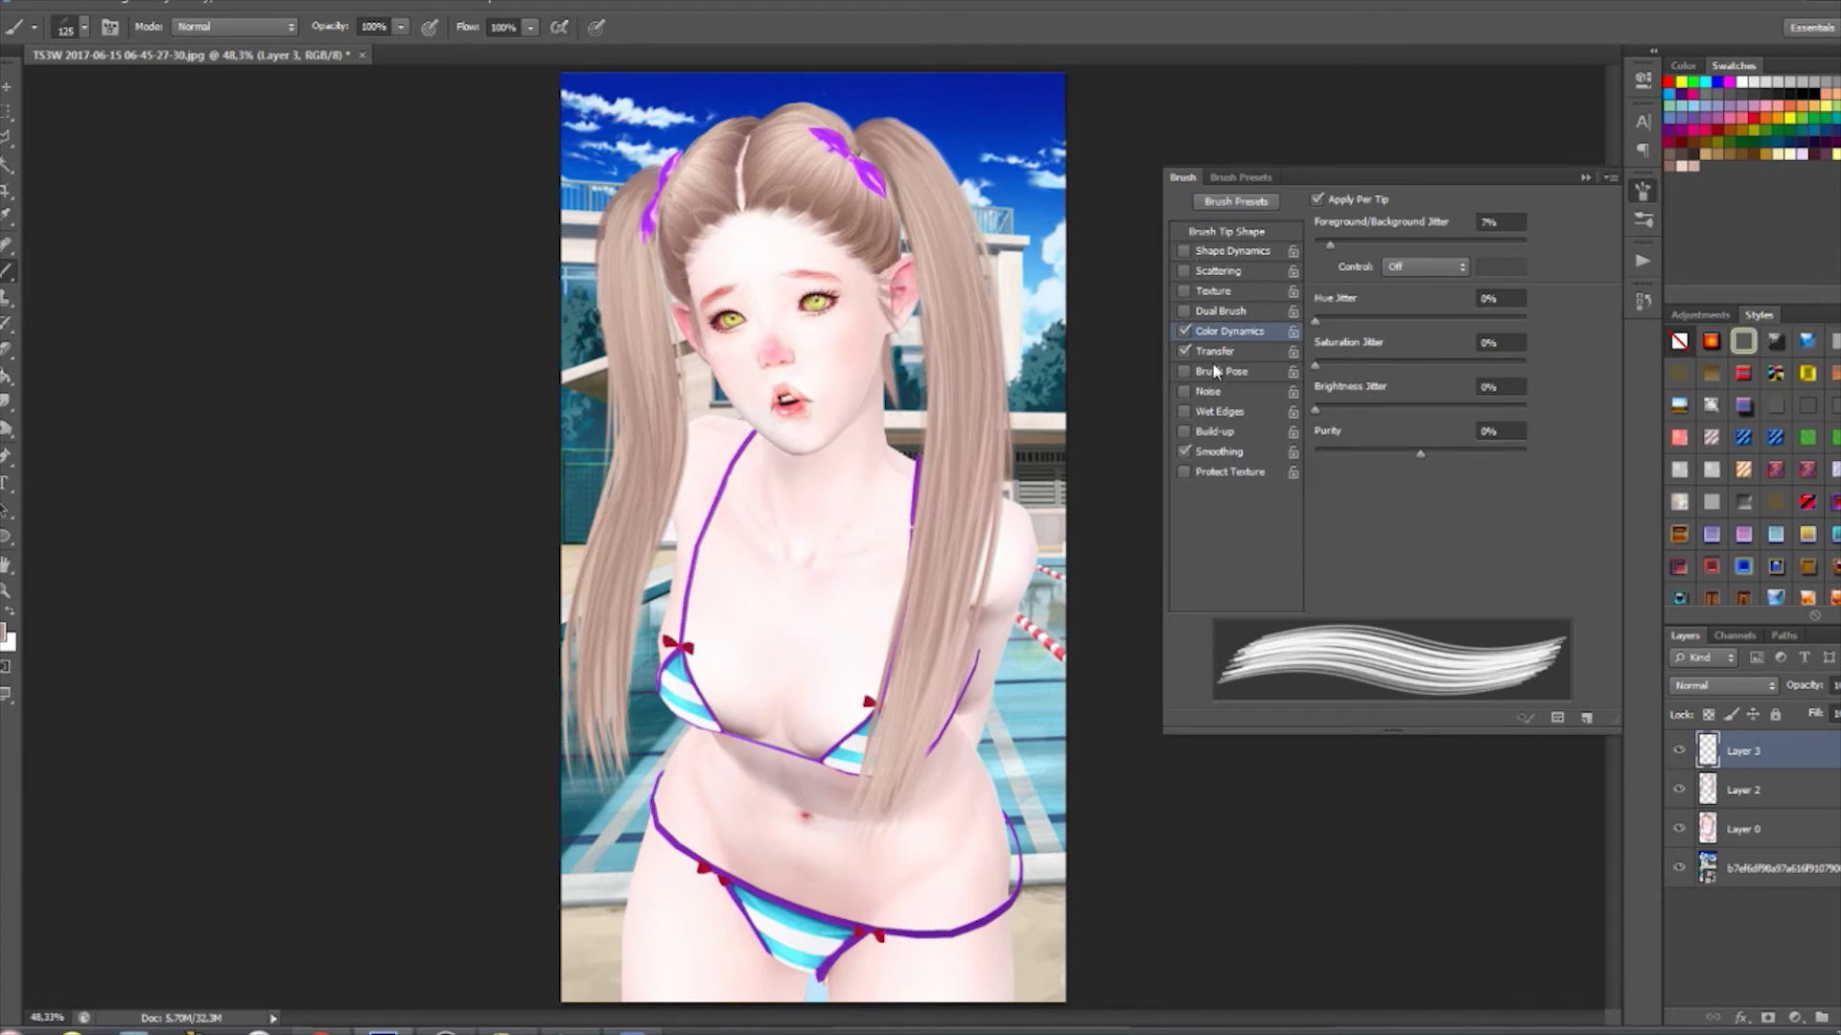
- Check the brush shape settings and sample a hair colour with the Eyedropper
{"action": "left_click", "coordinate": [1232, 250]}
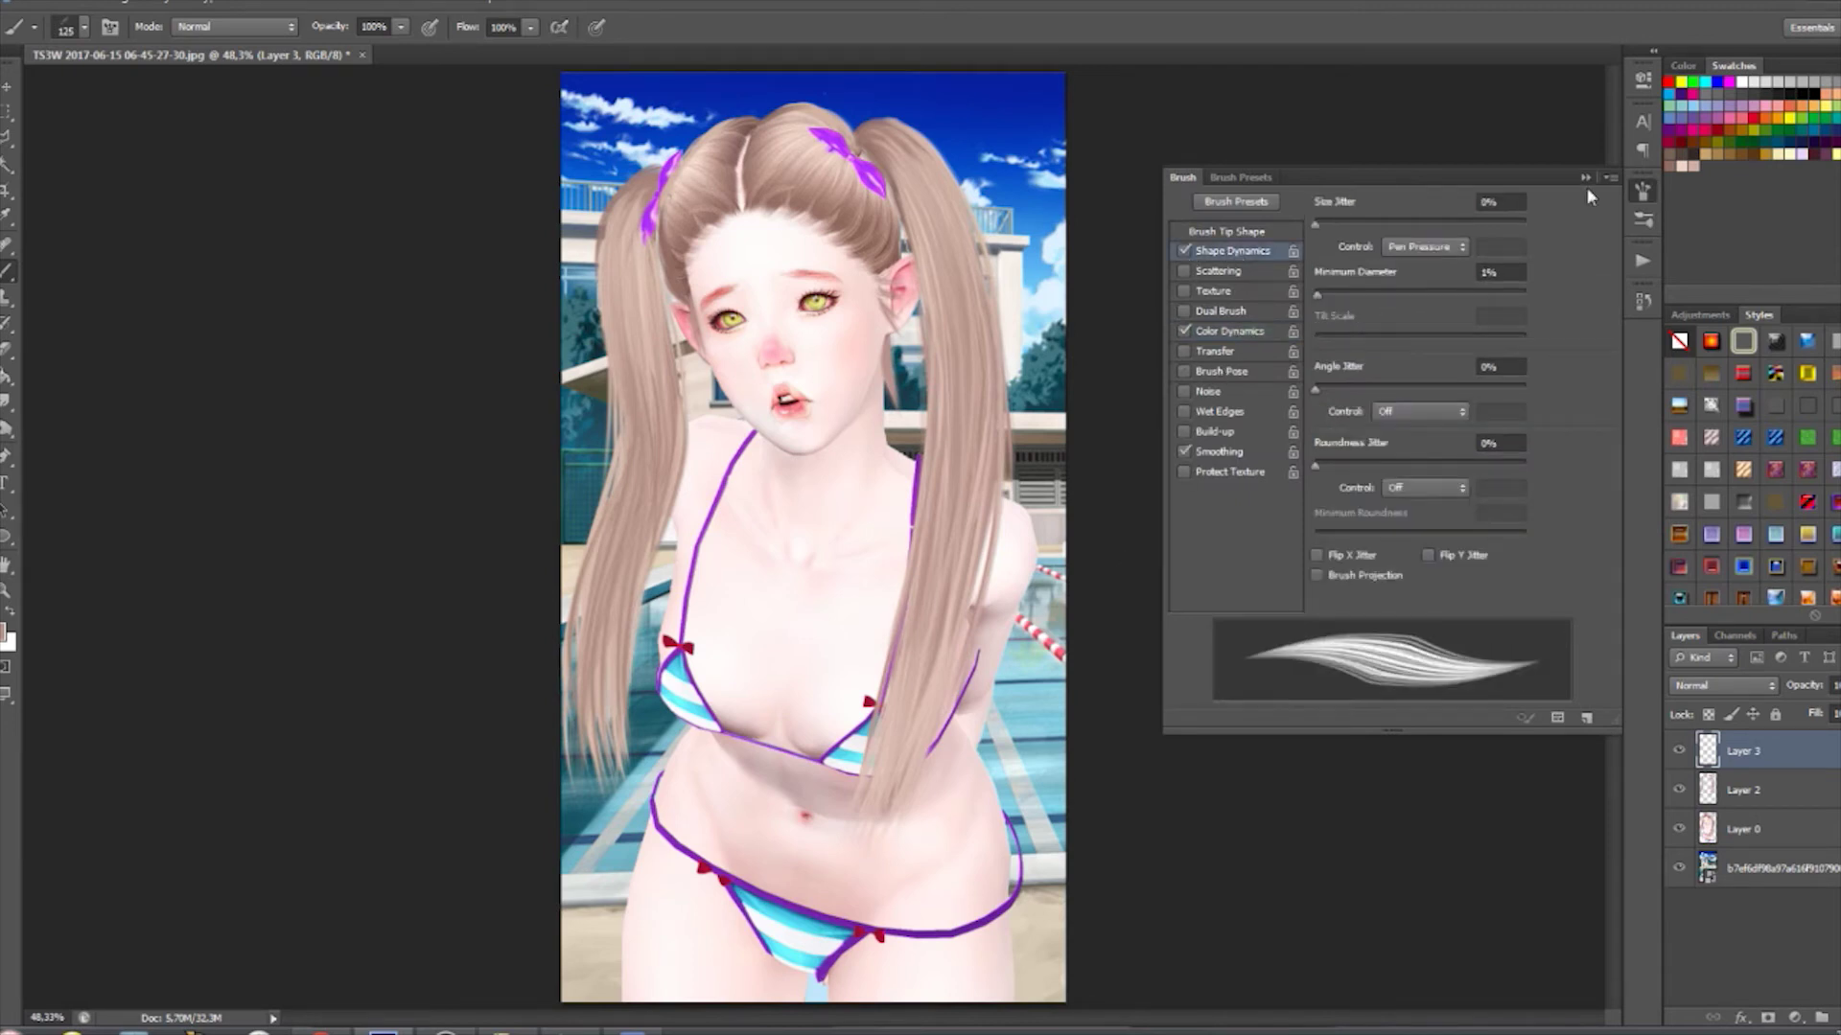
{"action": "left_click", "coordinate": [1584, 178]}
{"action": "key", "text": "i"}
{"action": "left_click", "coordinate": [7, 632]}
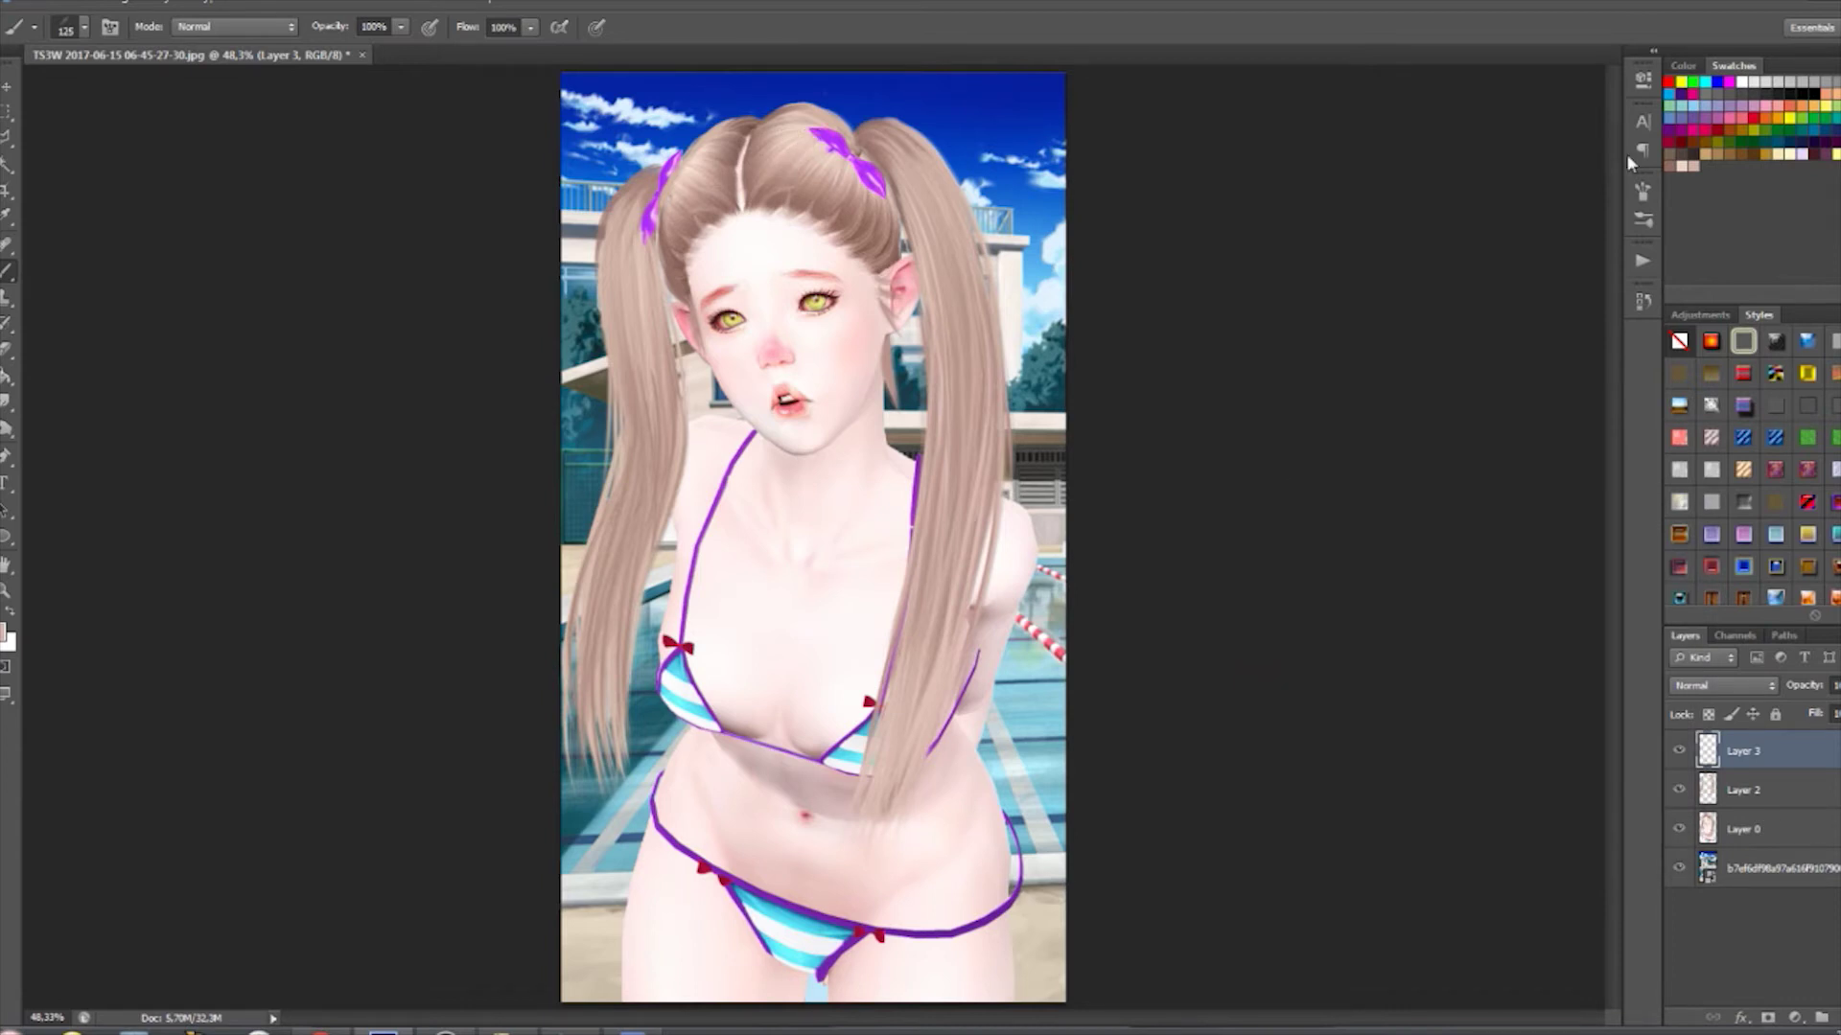
{"action": "left_click", "coordinate": [1642, 219]}
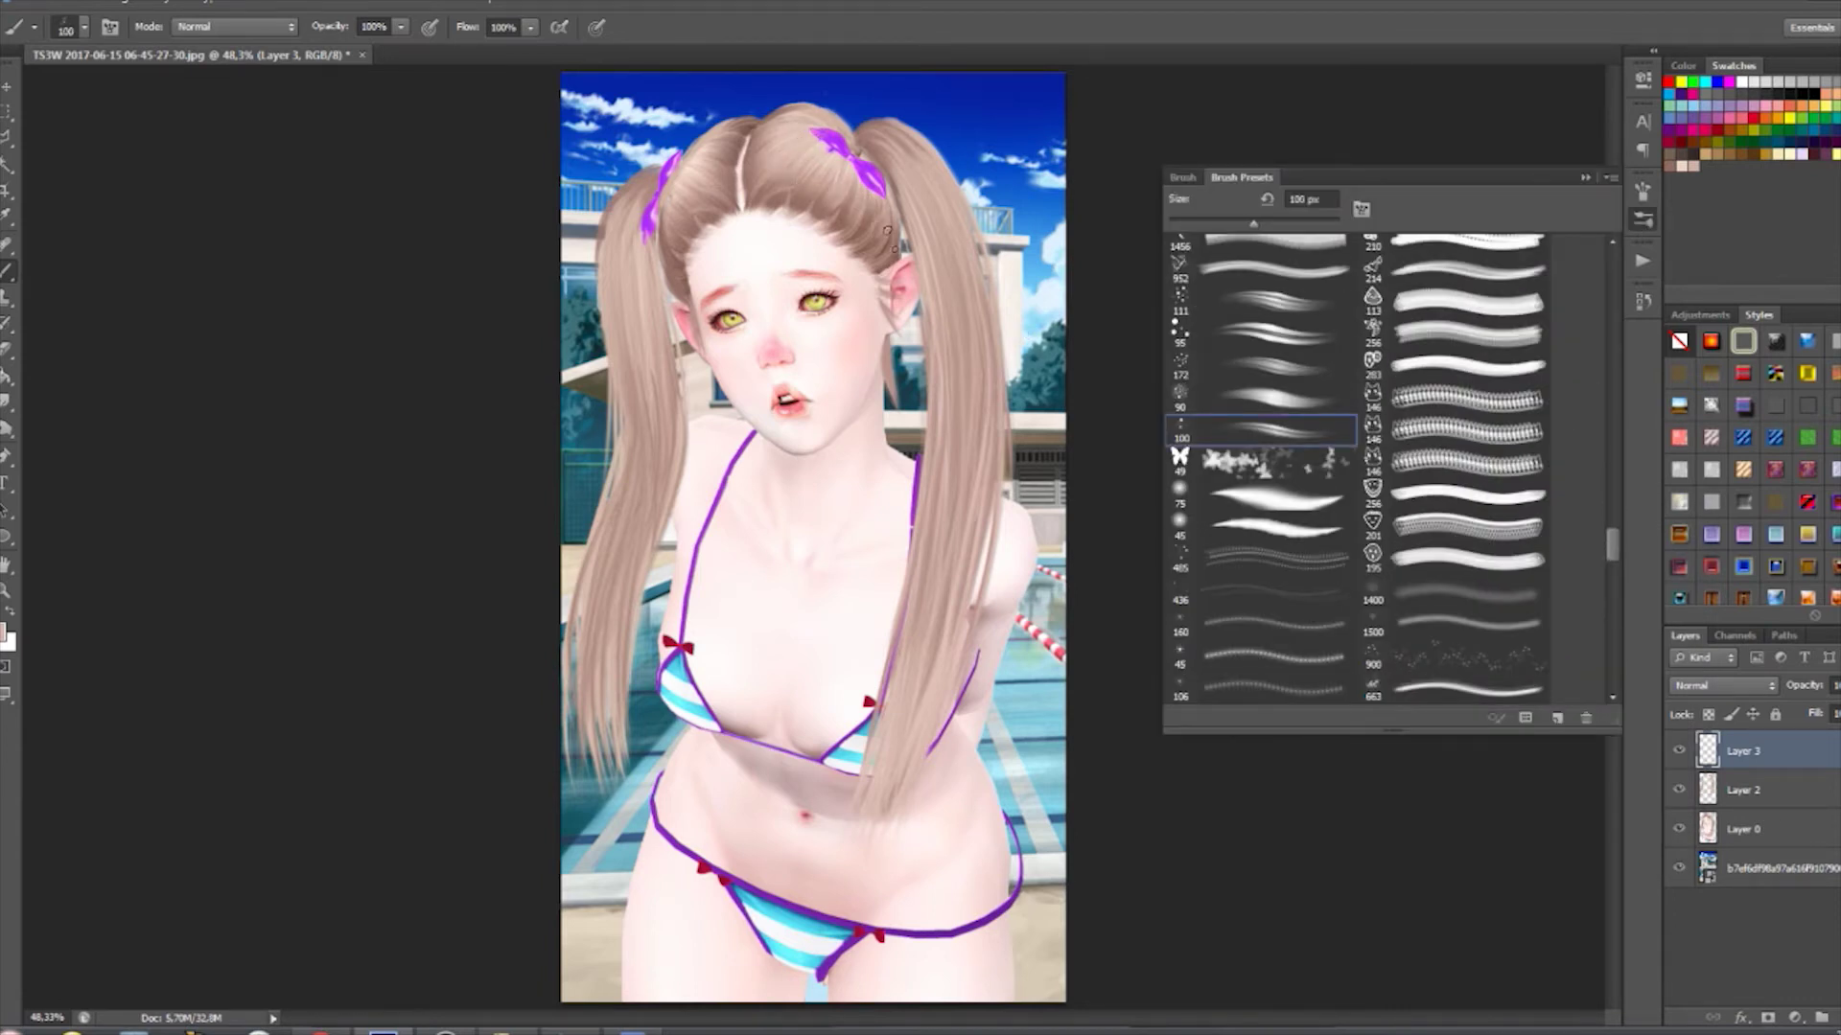
{"action": "left_click", "coordinate": [1642, 220]}
{"action": "left_click", "coordinate": [1642, 301]}
- Flip the canvas horizontally, paint hair strands around the ribbon, then flip it back and refit the view
{"action": "left_click", "coordinate": [192, 3]}
{"action": "left_click", "coordinate": [537, 230]}
{"action": "left_click_drag", "start_coordinate": [910, 196], "coordinate": [958, 202]}
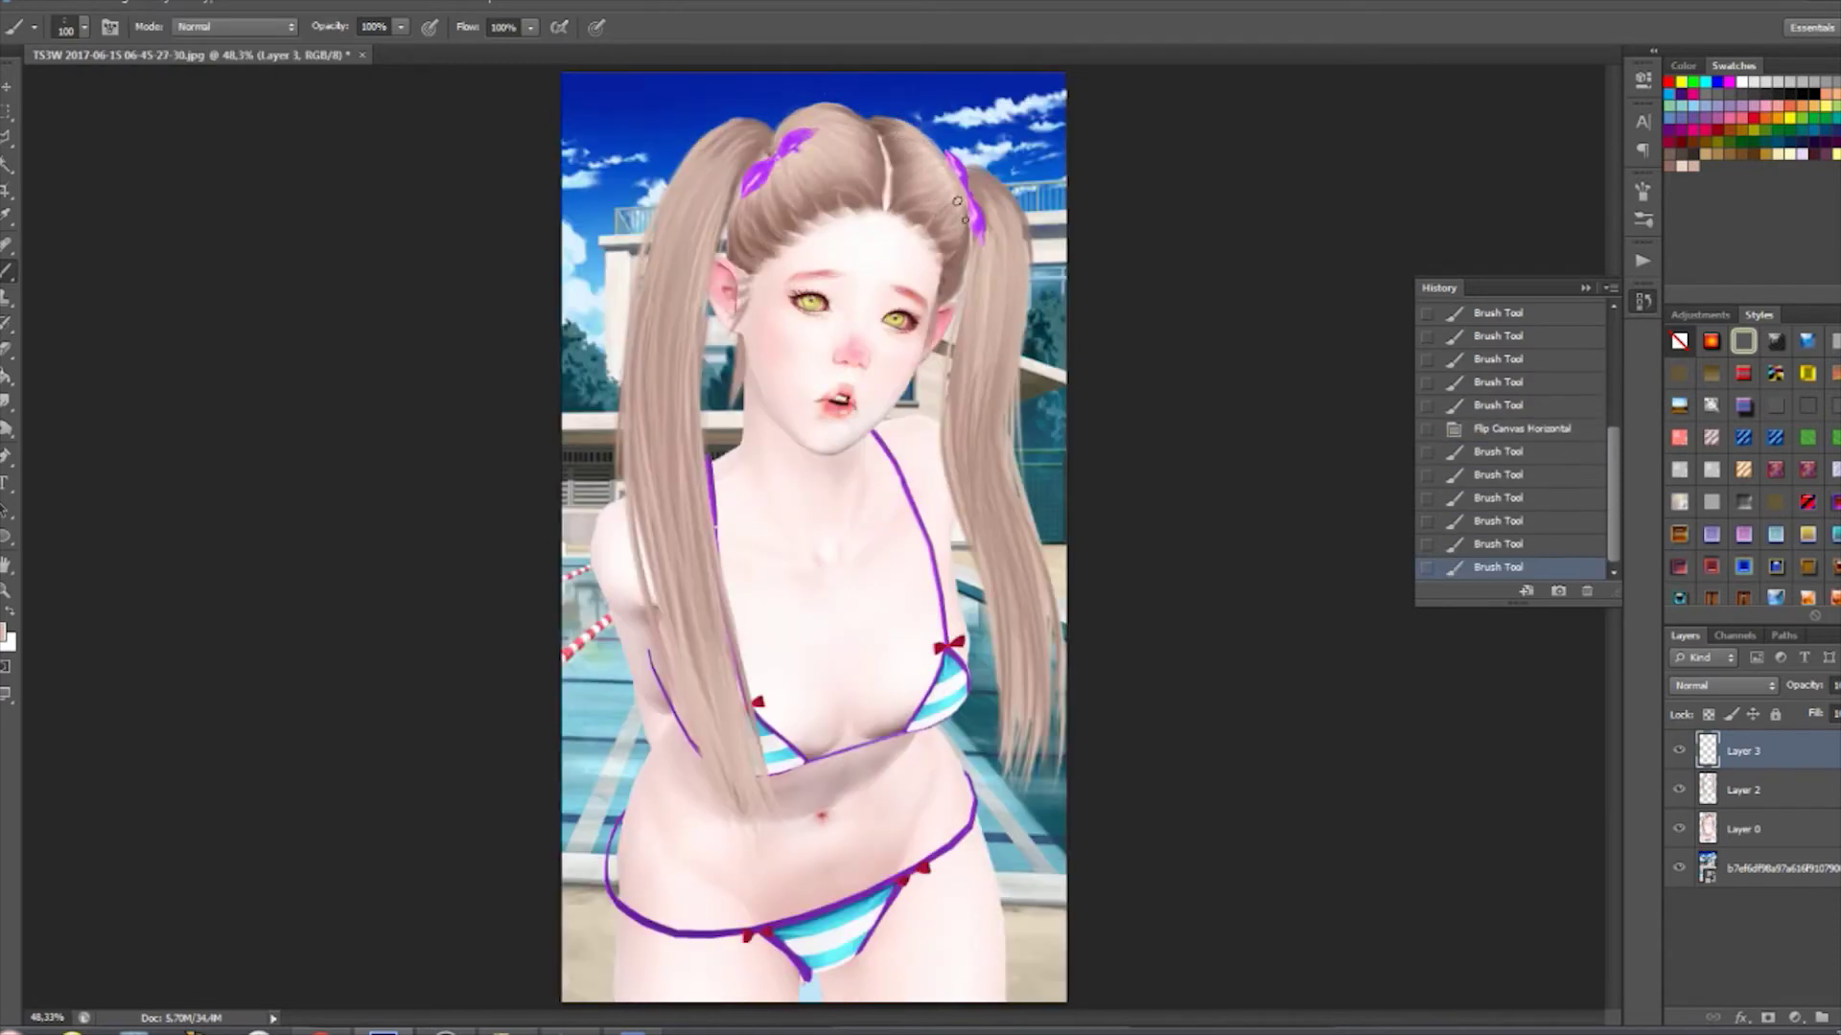
{"action": "left_click", "coordinate": [865, 191]}
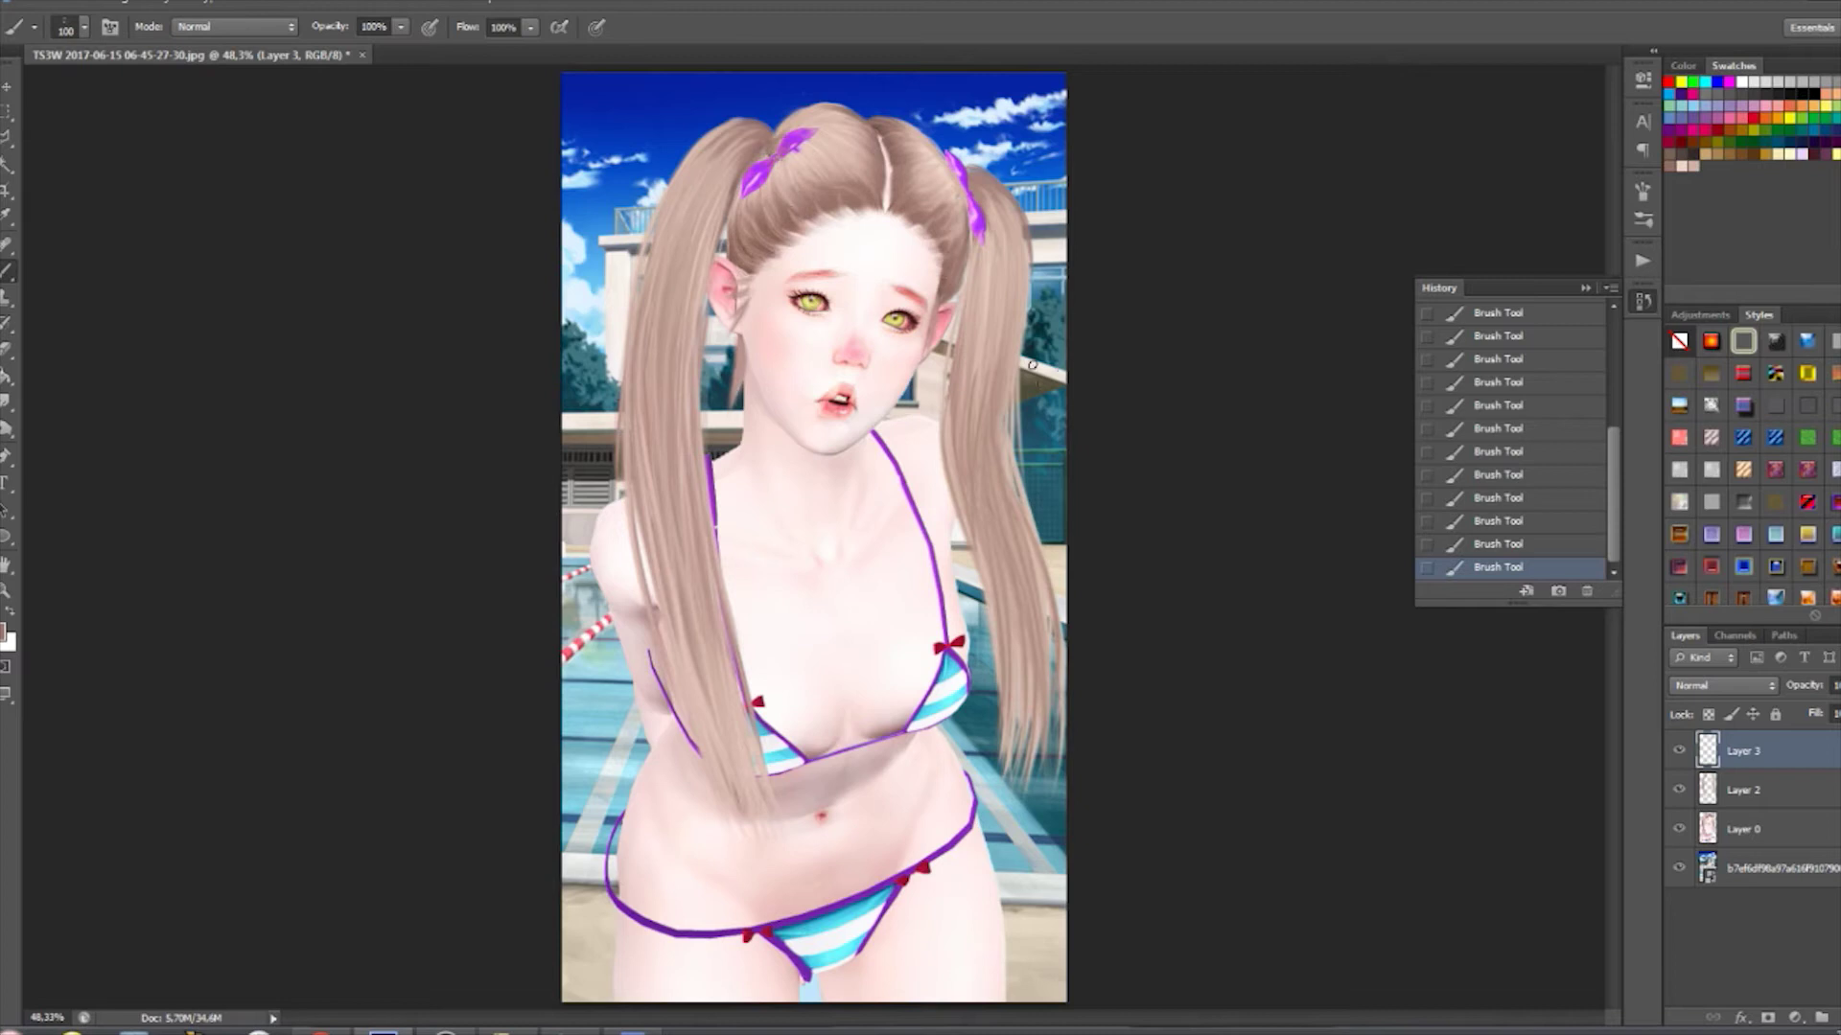
{"action": "left_click", "coordinate": [192, 3]}
{"action": "left_click", "coordinate": [446, 260]}
{"action": "key", "text": "z"}
{"action": "left_click_drag", "start_coordinate": [781, 101], "coordinate": [963, 604]}
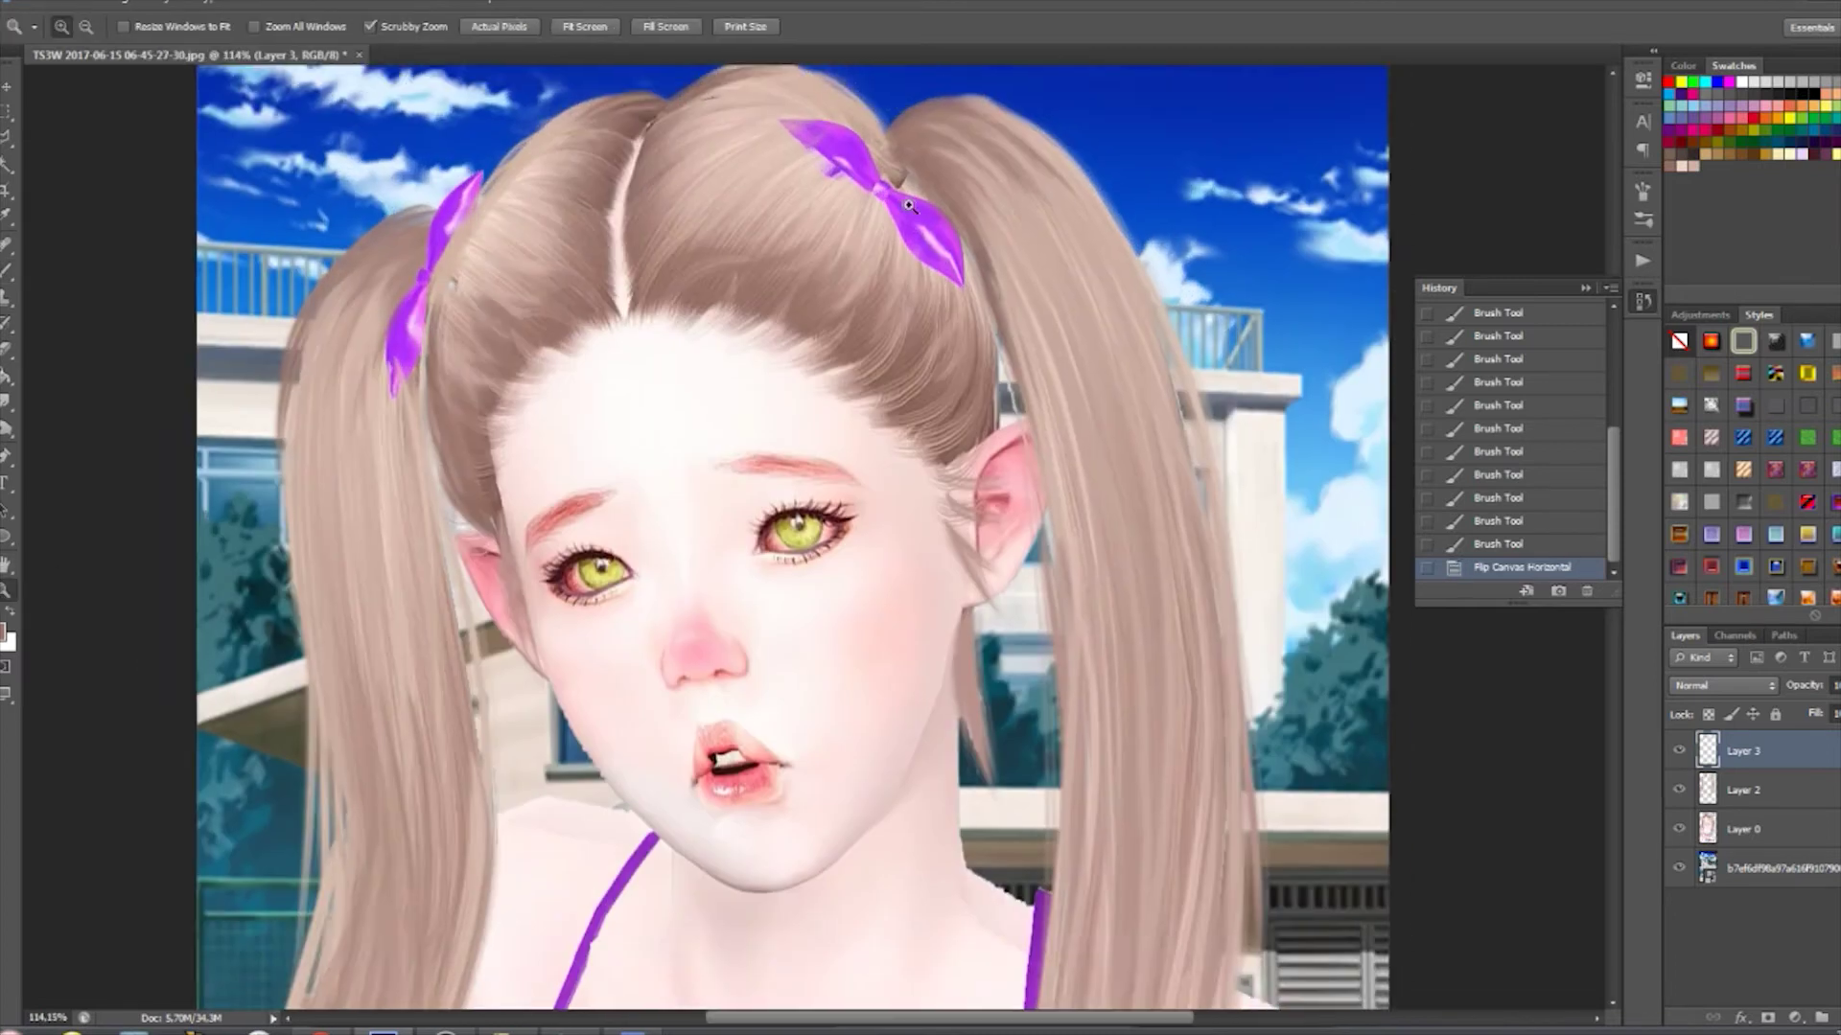
{"action": "left_click", "coordinate": [573, 25]}
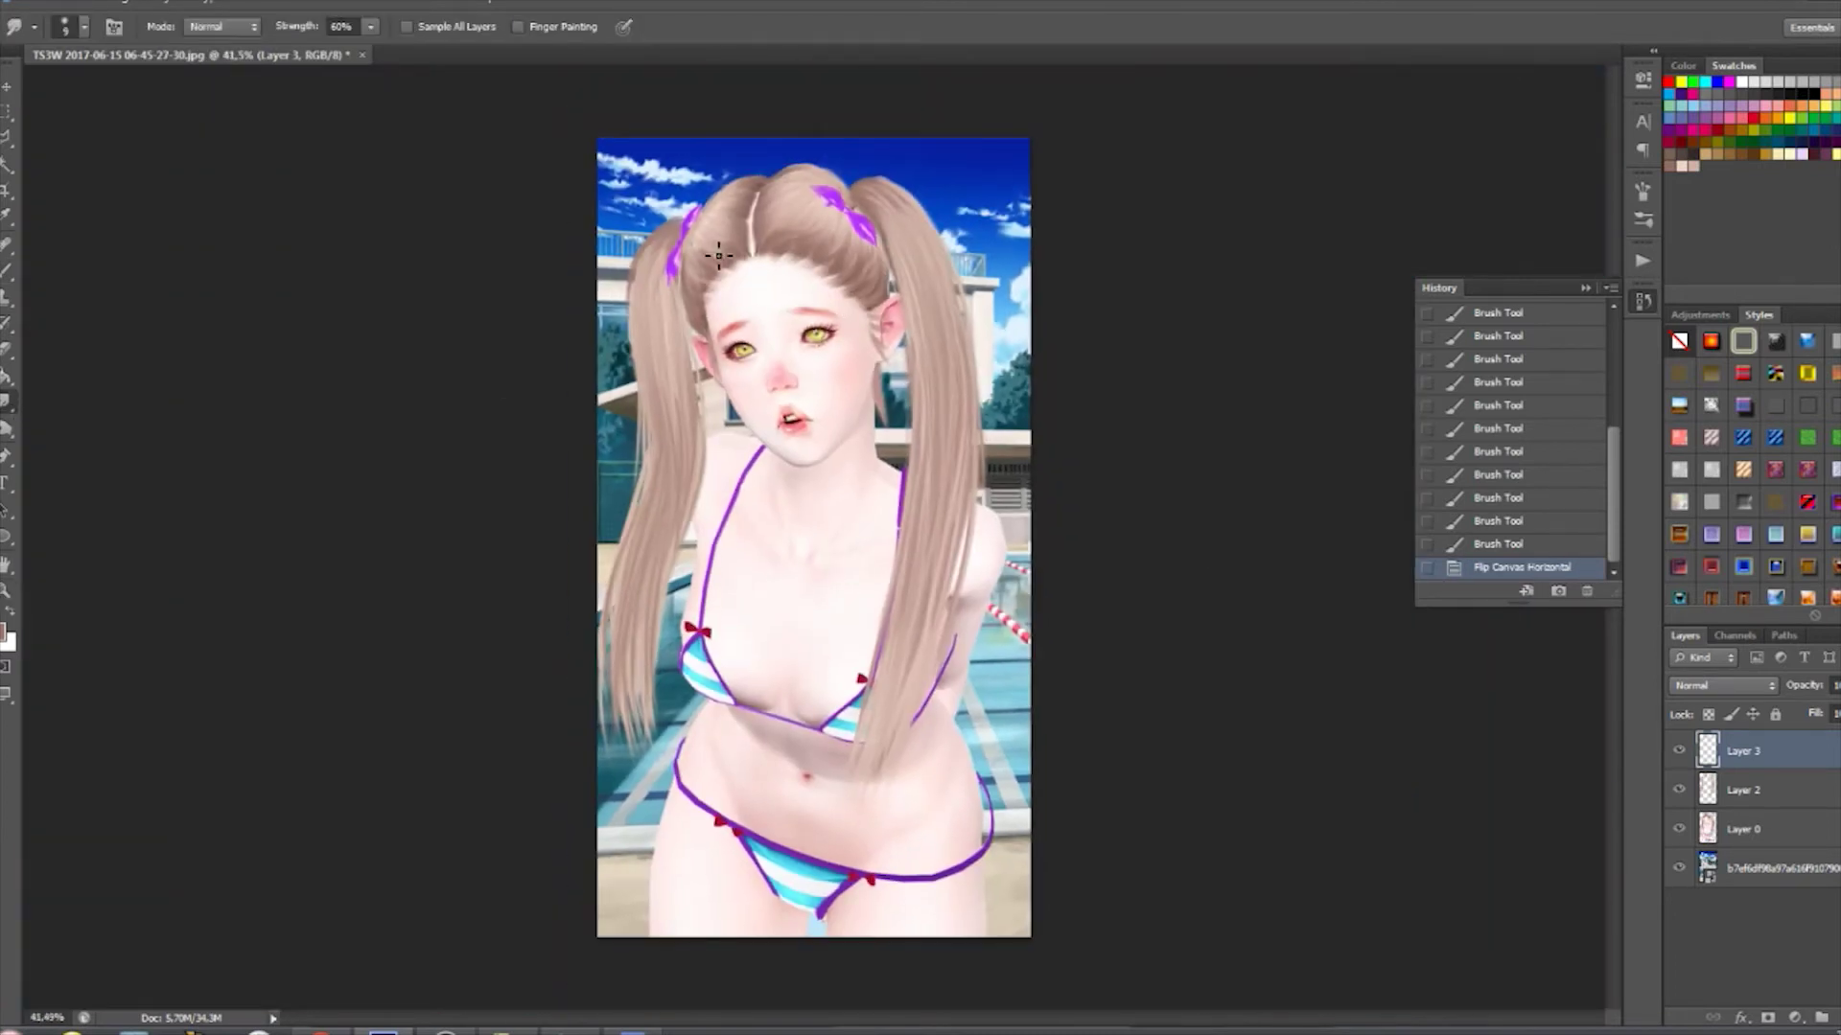
- Stamp all visible layers into one, then burn deeper shading along the ponytails and hair
{"action": "key", "text": "shift+ctrl+e"}
{"action": "key", "text": "o"}
{"action": "right_click", "coordinate": [882, 338]}
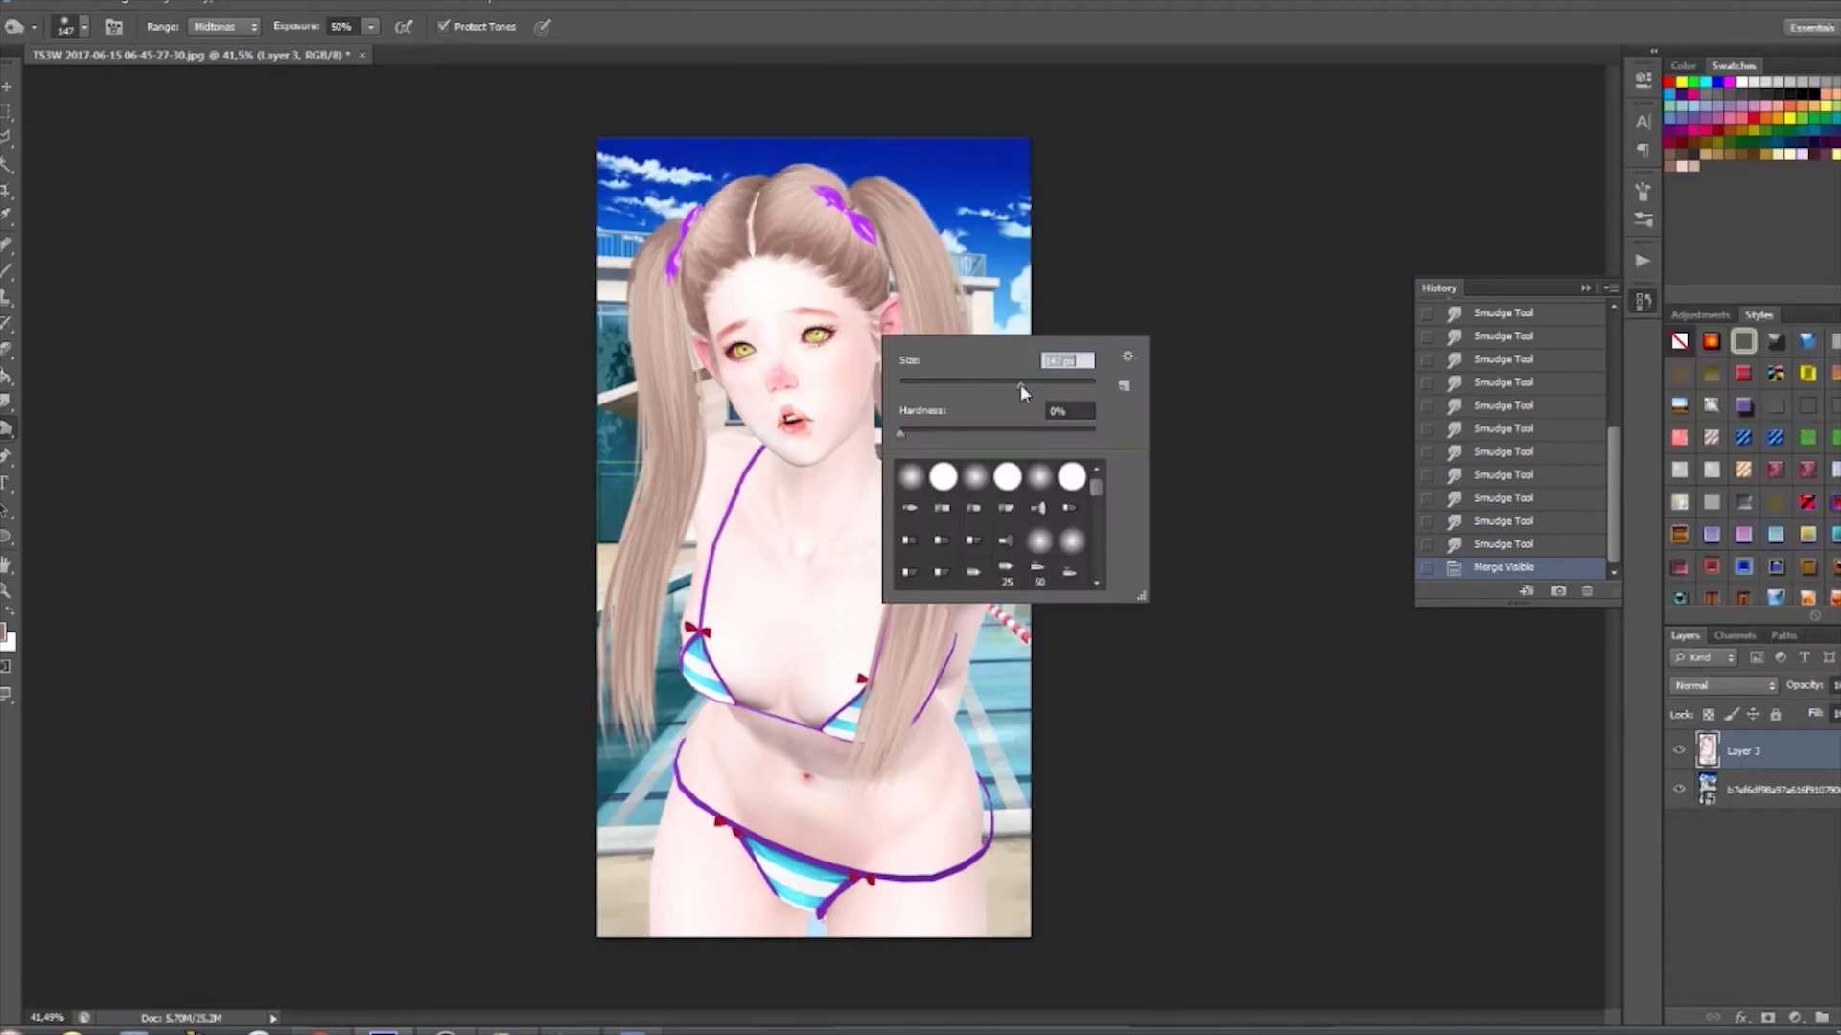
{"action": "left_click_drag", "start_coordinate": [690, 287], "coordinate": [767, 197]}
{"action": "left_click_drag", "start_coordinate": [767, 287], "coordinate": [872, 220]}
{"action": "left_click_drag", "start_coordinate": [854, 225], "coordinate": [686, 223]}
{"action": "left_click_drag", "start_coordinate": [926, 372], "coordinate": [954, 561]}
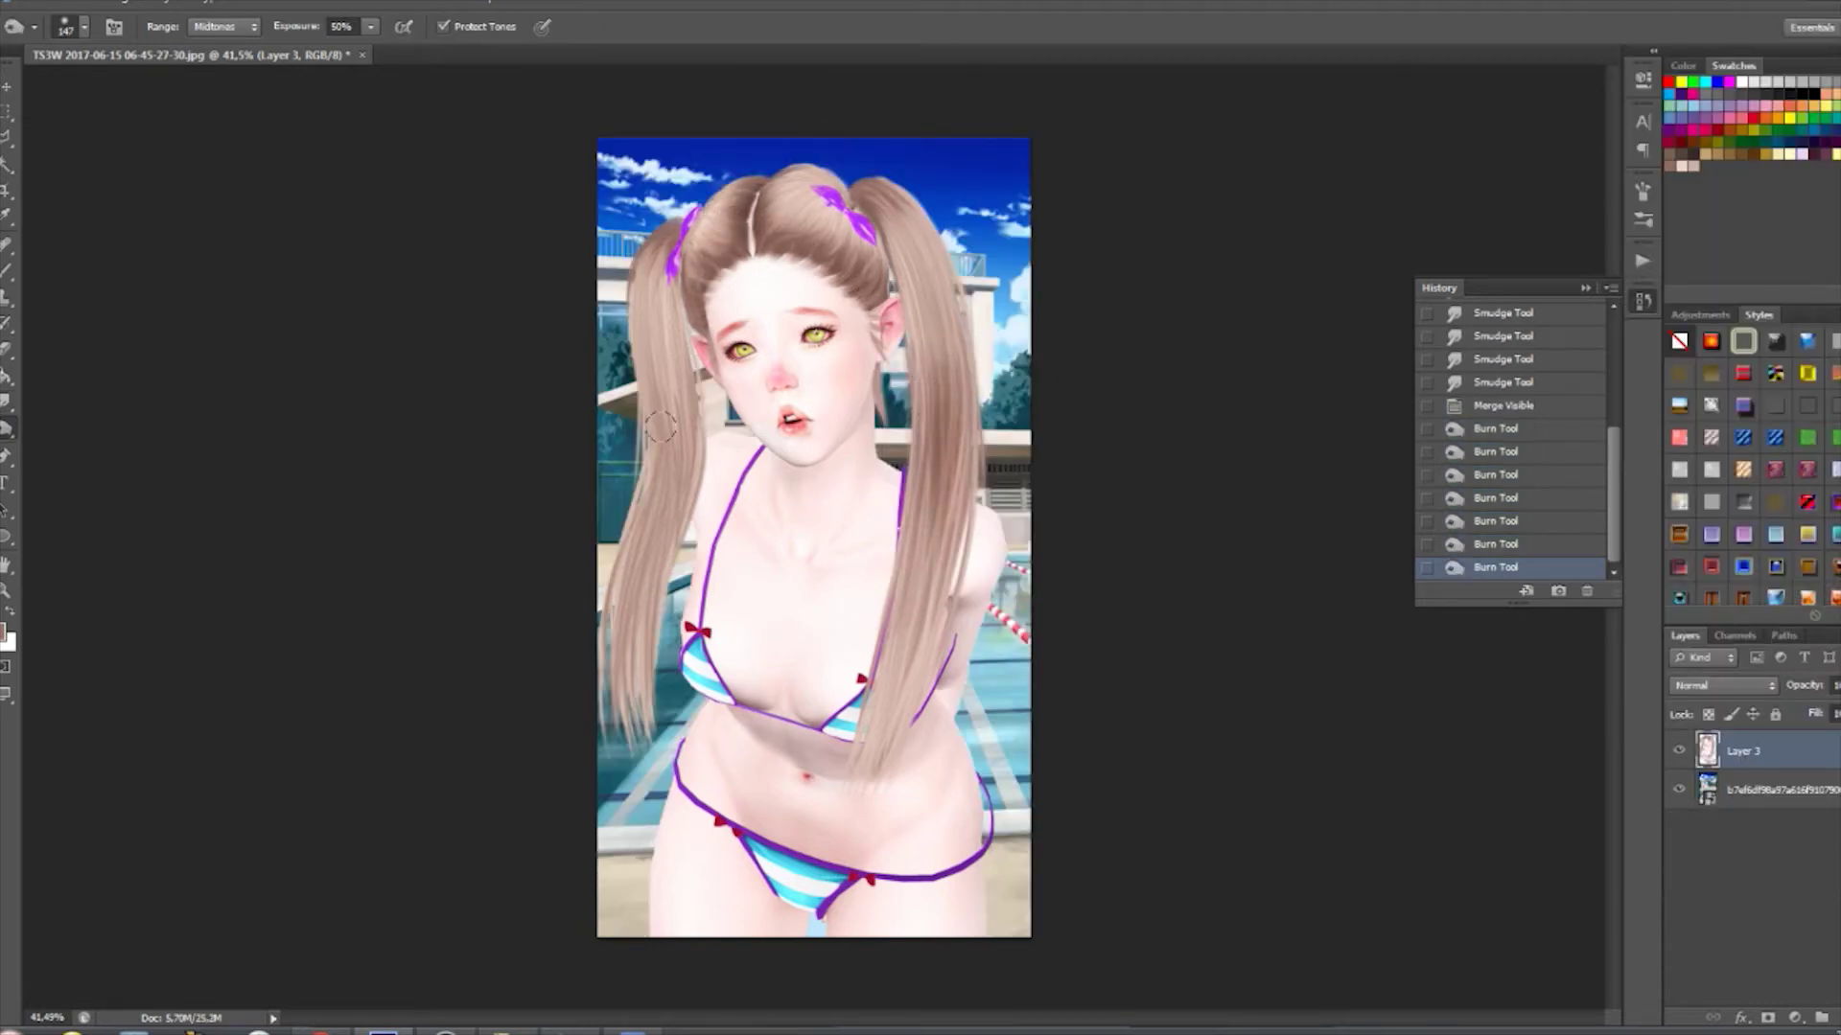
{"action": "left_click_drag", "start_coordinate": [675, 402], "coordinate": [662, 552]}
- Dodge the skin with a 135 px brush, then undo the last dodge and burn steps
{"action": "right_click", "coordinate": [6, 428]}
{"action": "left_click", "coordinate": [57, 422]}
{"action": "right_click", "coordinate": [863, 251]}
{"action": "left_click_drag", "start_coordinate": [941, 287], "coordinate": [968, 288]}
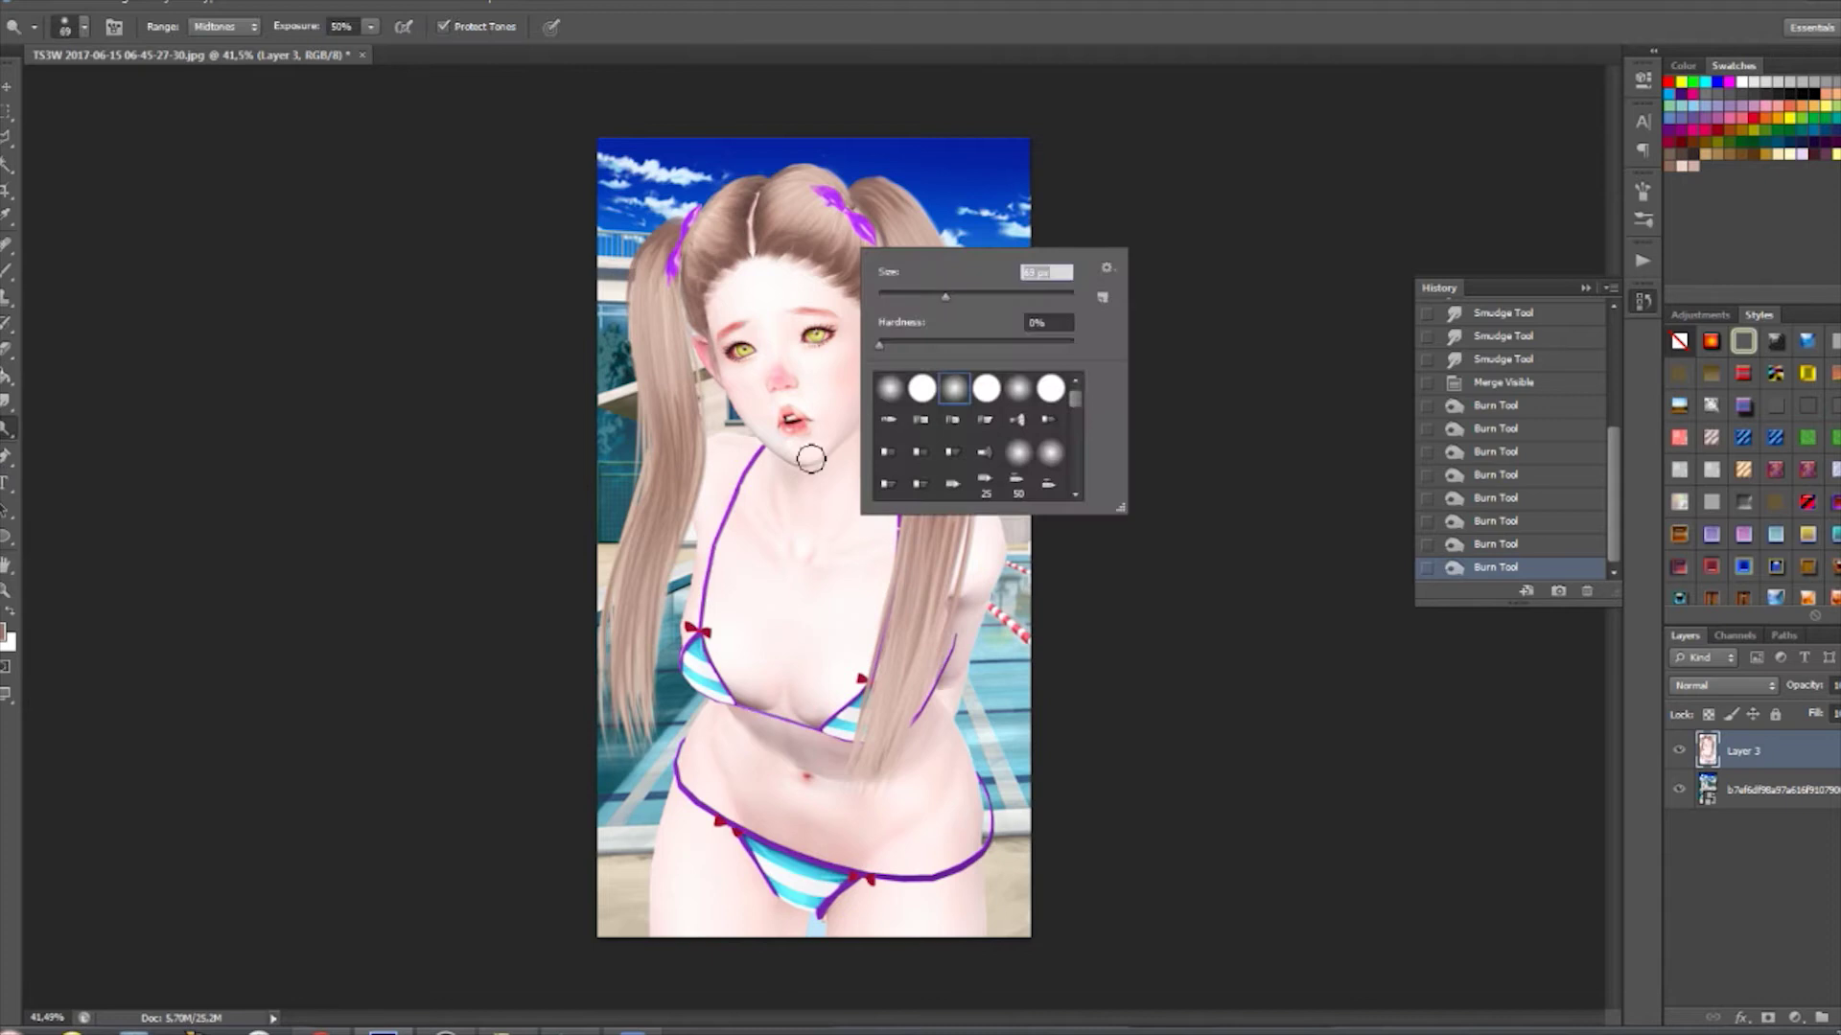
{"action": "left_click_drag", "start_coordinate": [661, 298], "coordinate": [661, 365]}
{"action": "right_click", "coordinate": [936, 412]}
{"action": "left_click_drag", "start_coordinate": [997, 458], "coordinate": [1066, 468]}
{"action": "key", "text": "Return"}
{"action": "key", "text": "ctrl+z"}
{"action": "key", "text": "ctrl+alt+z"}
{"action": "left_click", "coordinate": [1585, 288]}
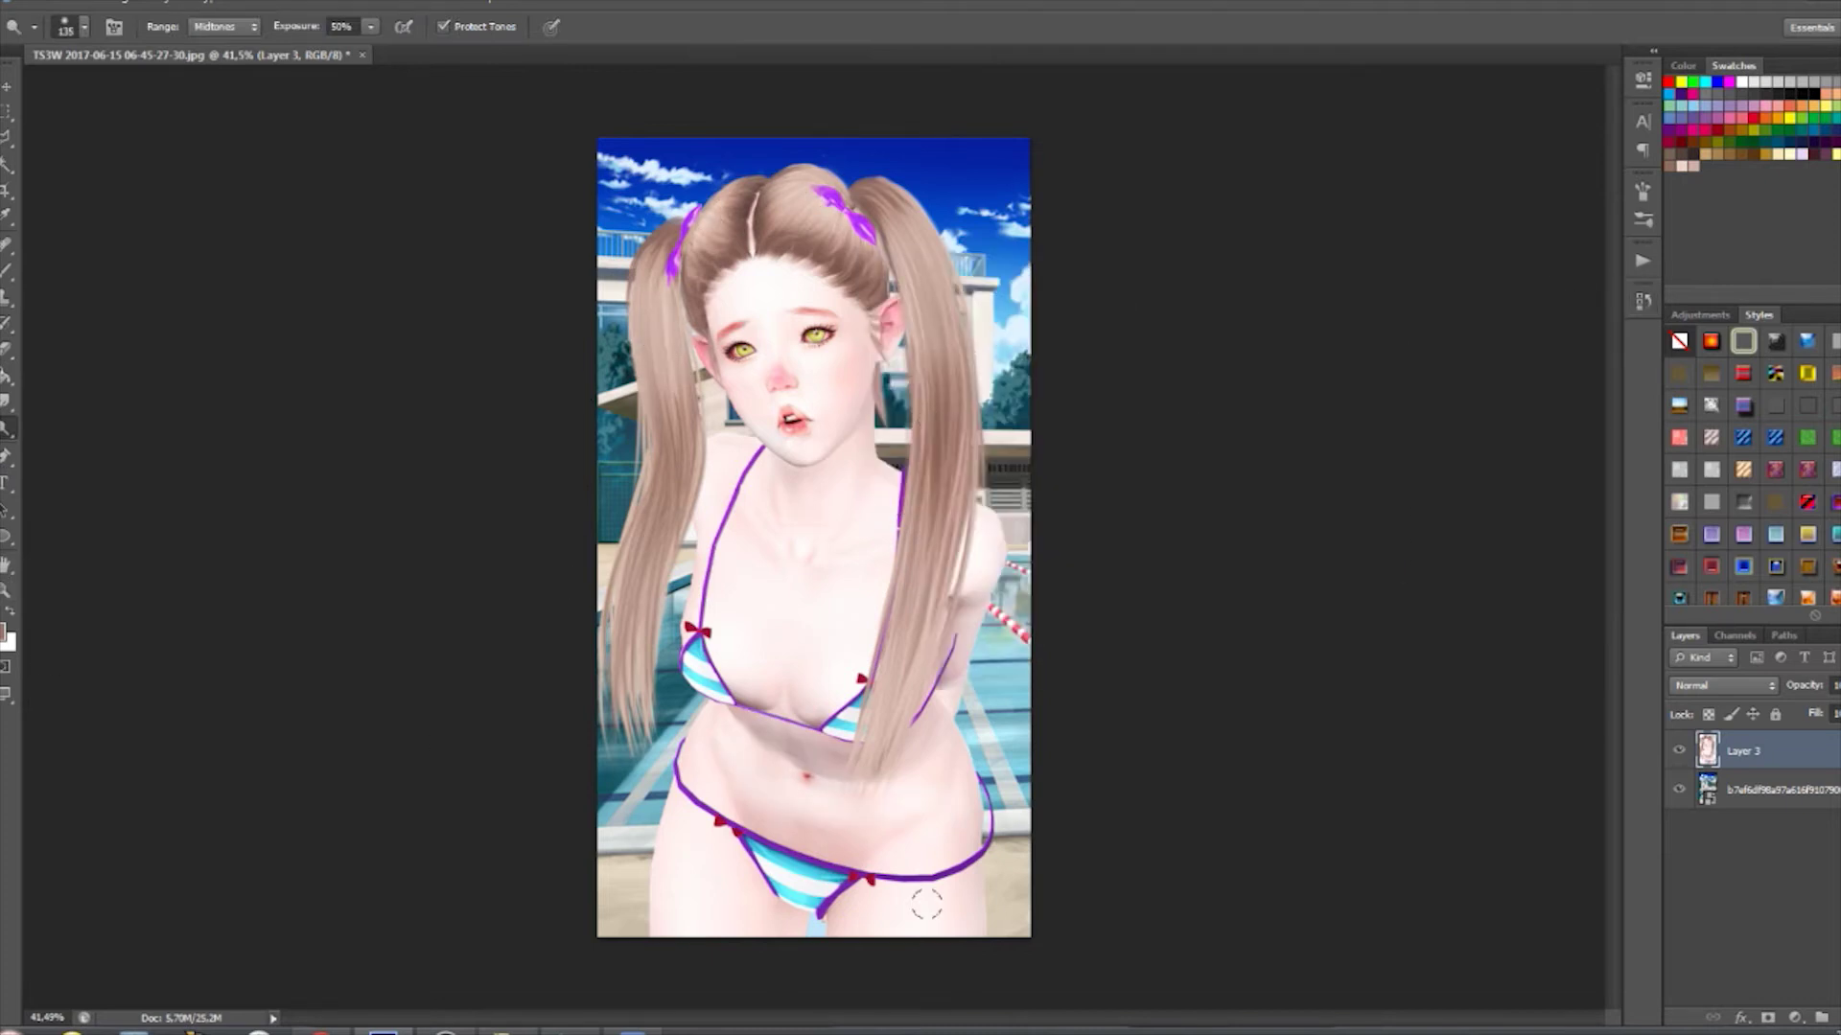
- Open Liquify, zoom the preview in on the belly, and set the brush size
{"action": "key", "text": "ctrl+shift+x"}
{"action": "key", "text": "ctrl+plus"}
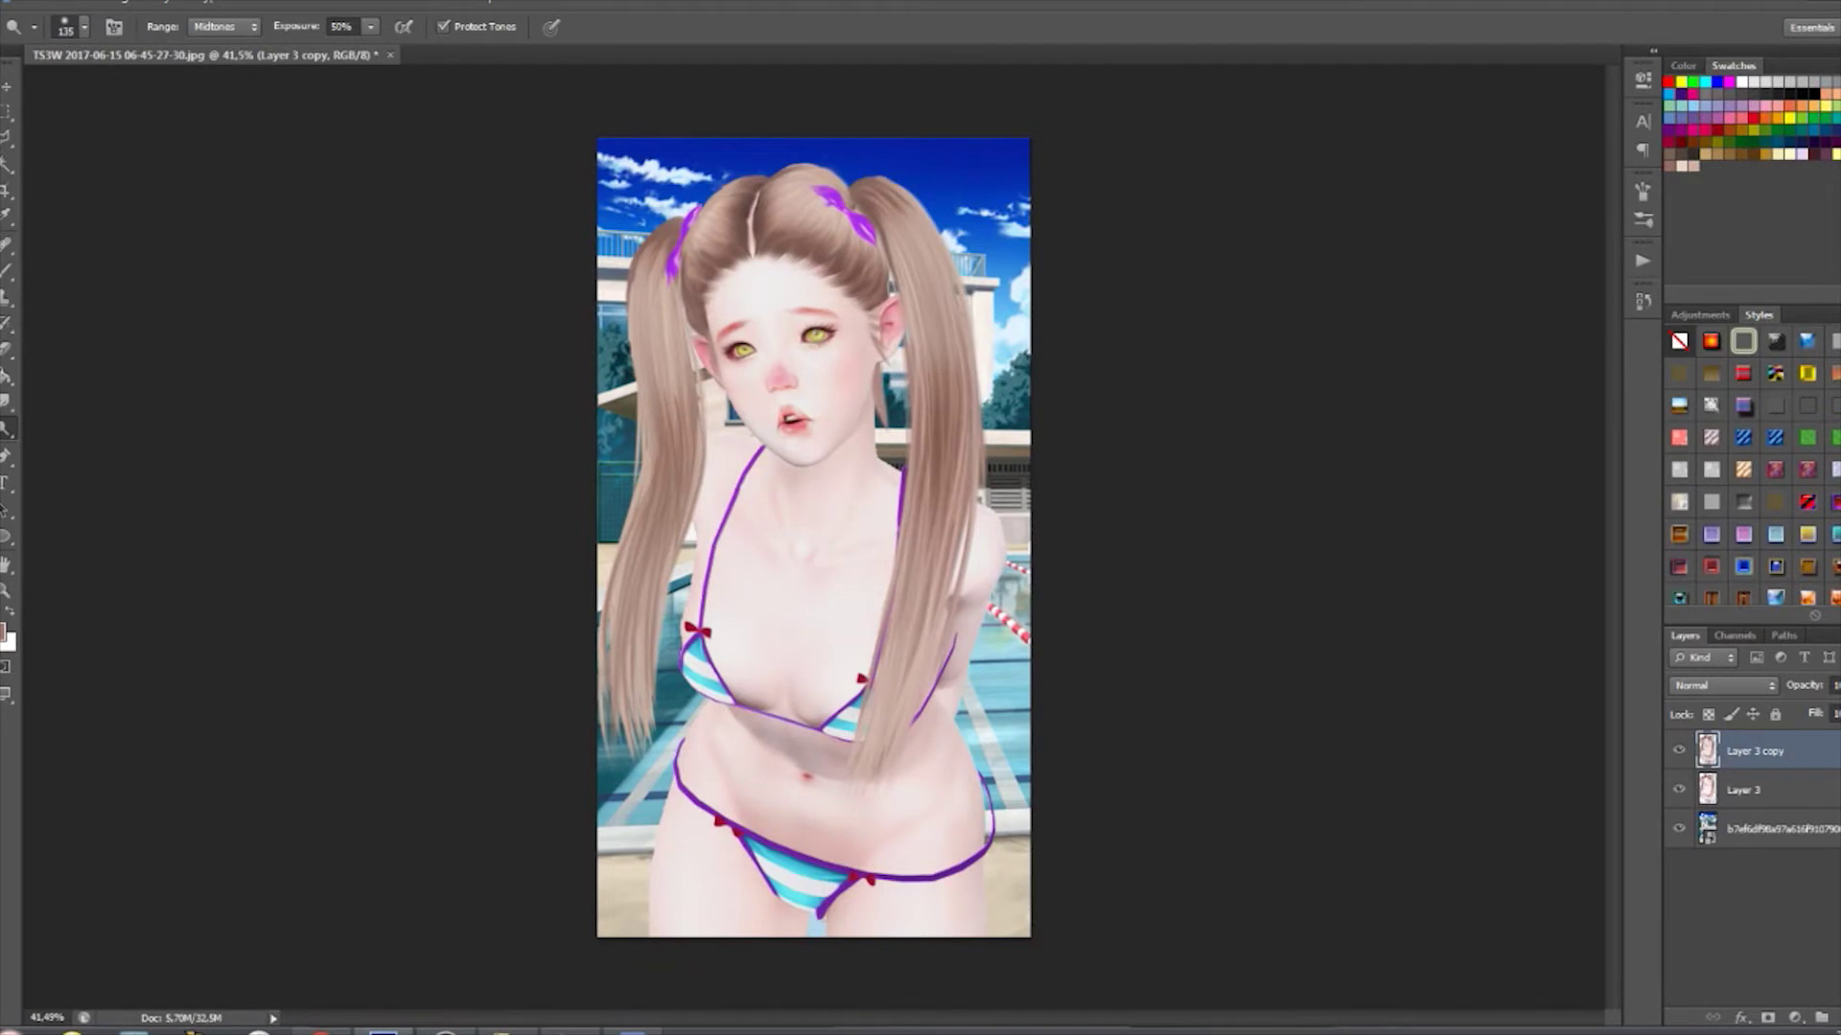
{"action": "left_click", "coordinate": [821, 350]}
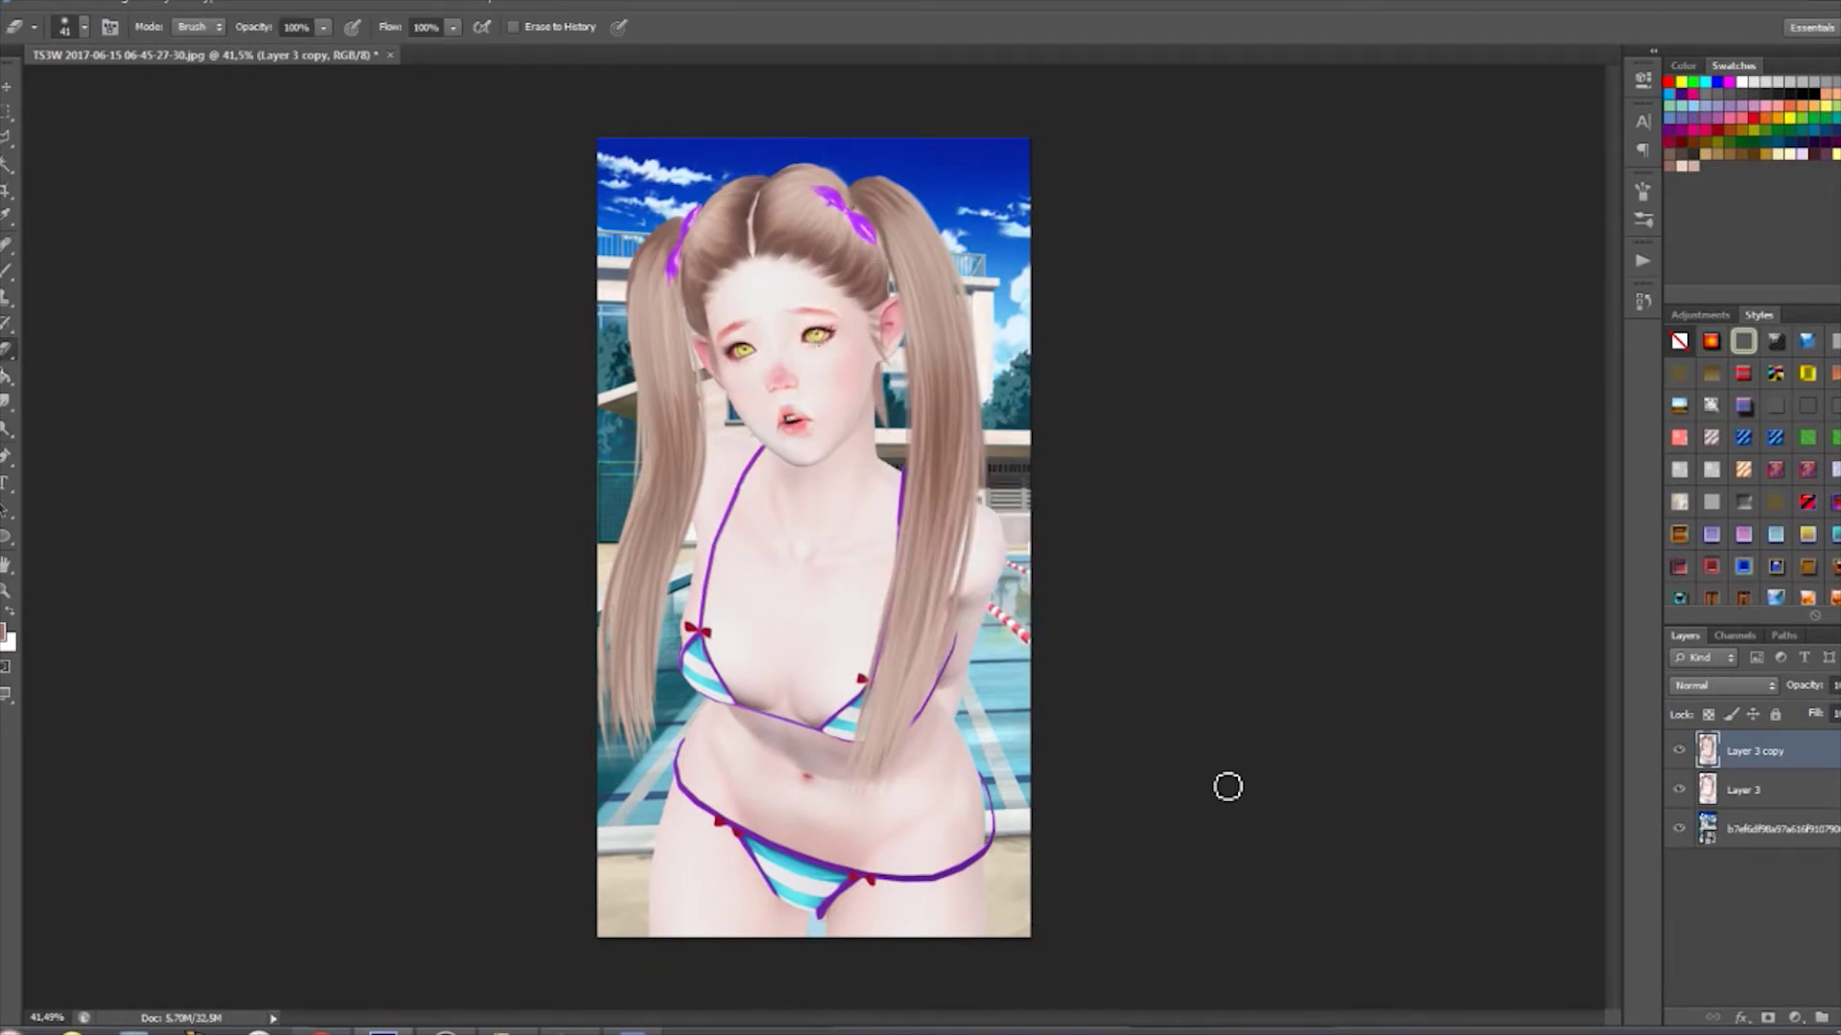
- Brighten the image with a raised Curves adjustment and zoom in on the face
{"action": "left_click", "coordinate": [187, 8]}
{"action": "left_click", "coordinate": [383, 273]}
{"action": "left_click_drag", "start_coordinate": [1294, 323], "coordinate": [1294, 286]}
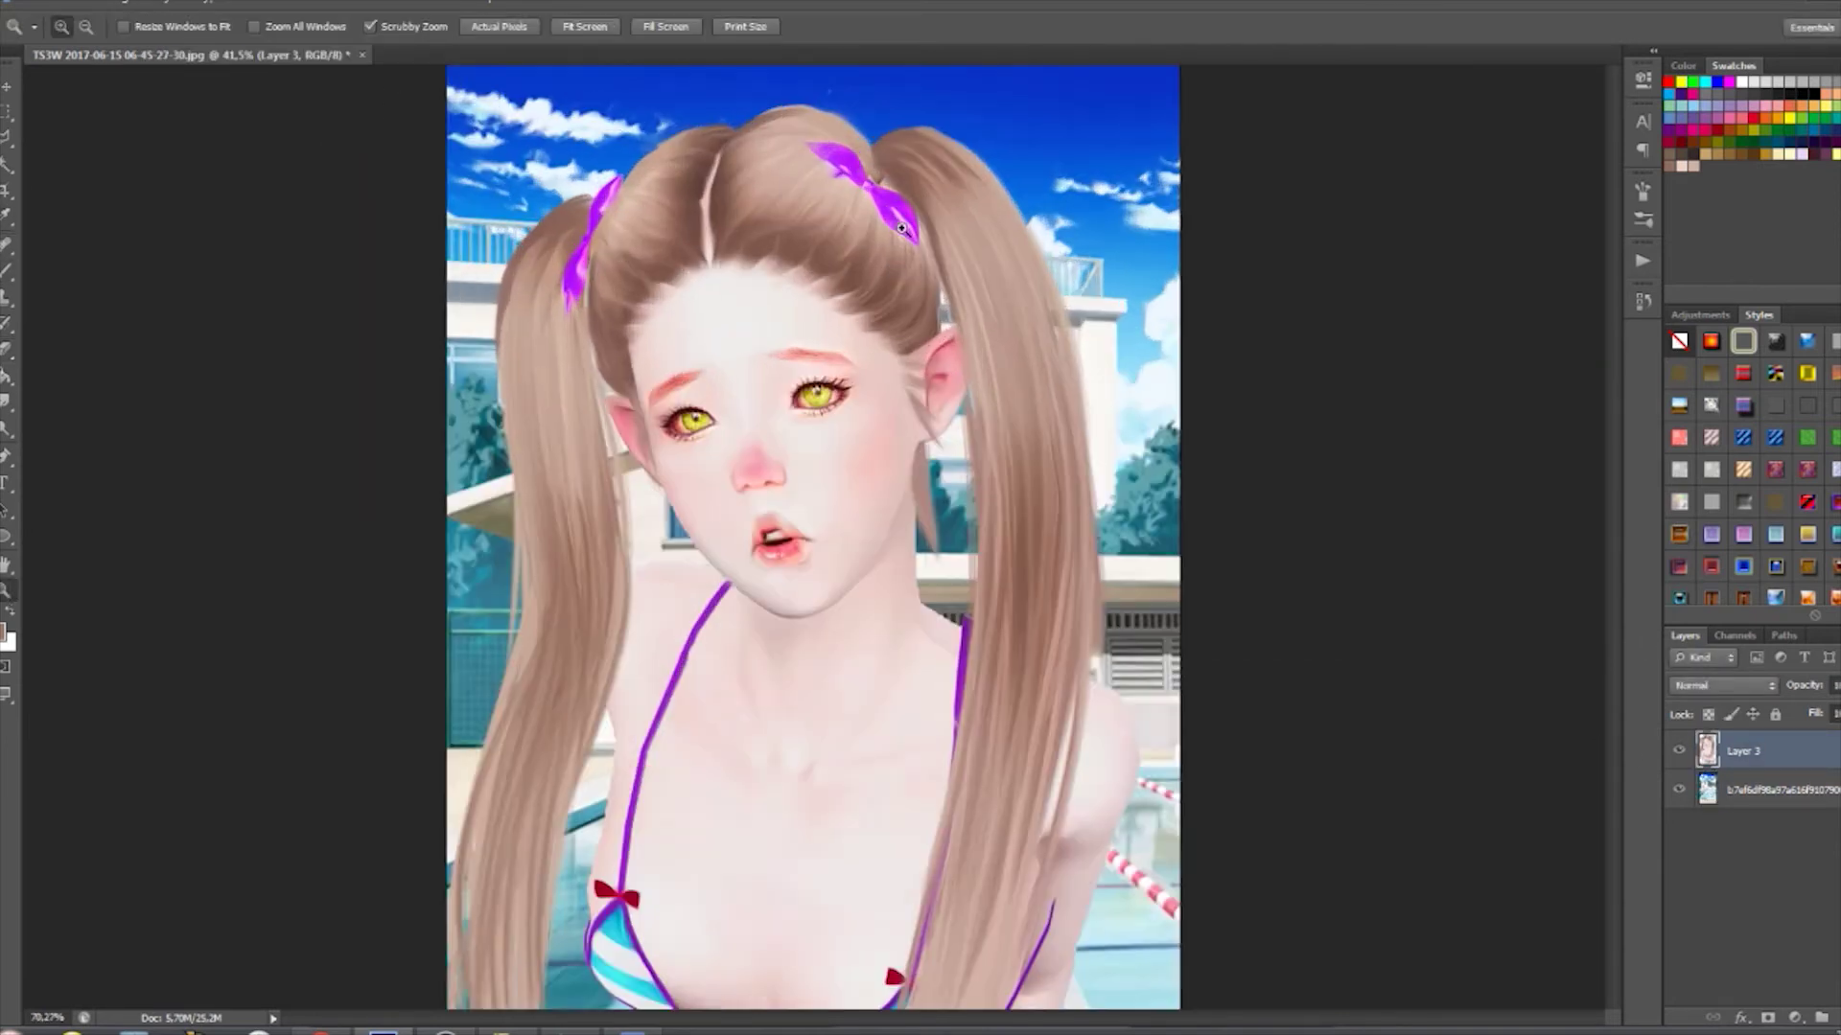
{"action": "left_click_drag", "start_coordinate": [901, 227], "coordinate": [949, 230]}
- Select the neck with the Polygonal Lasso, paint soft shading under the jaw, then deselect
{"action": "key", "text": "l"}
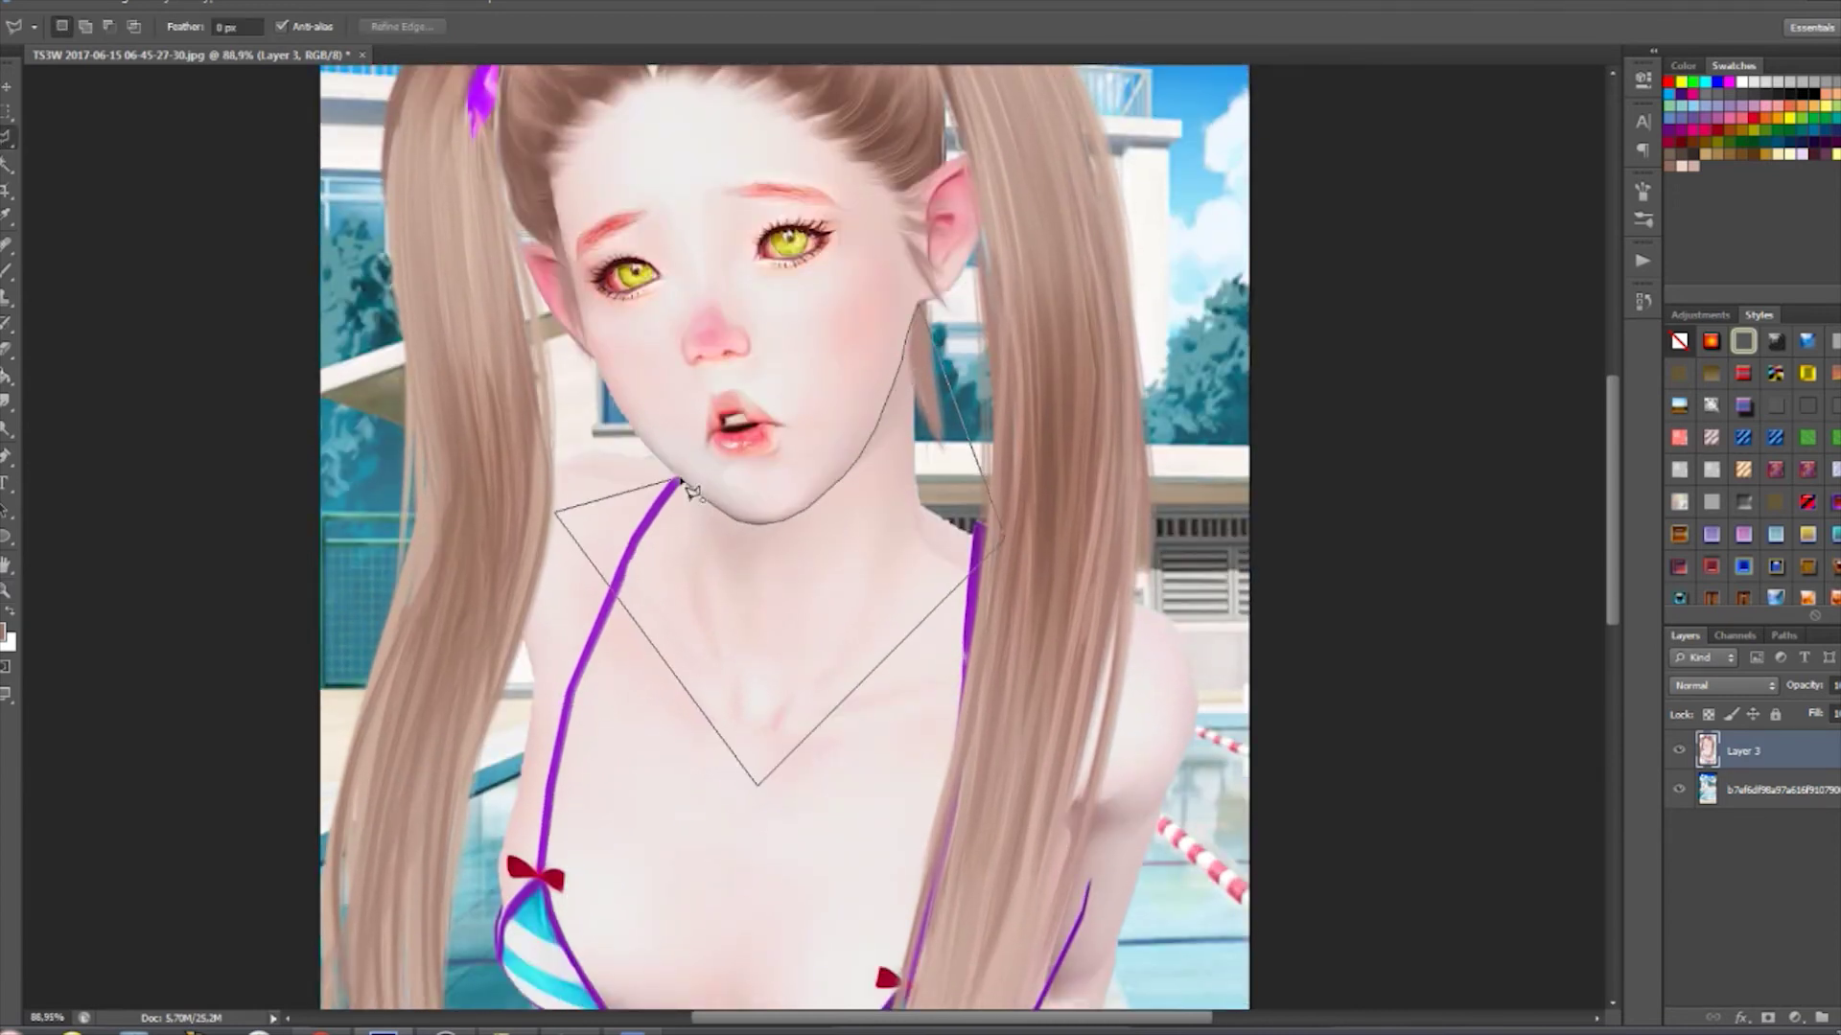
{"action": "scroll", "coordinate": [1005, 575], "scroll_direction": "up", "scroll_amount": 5}
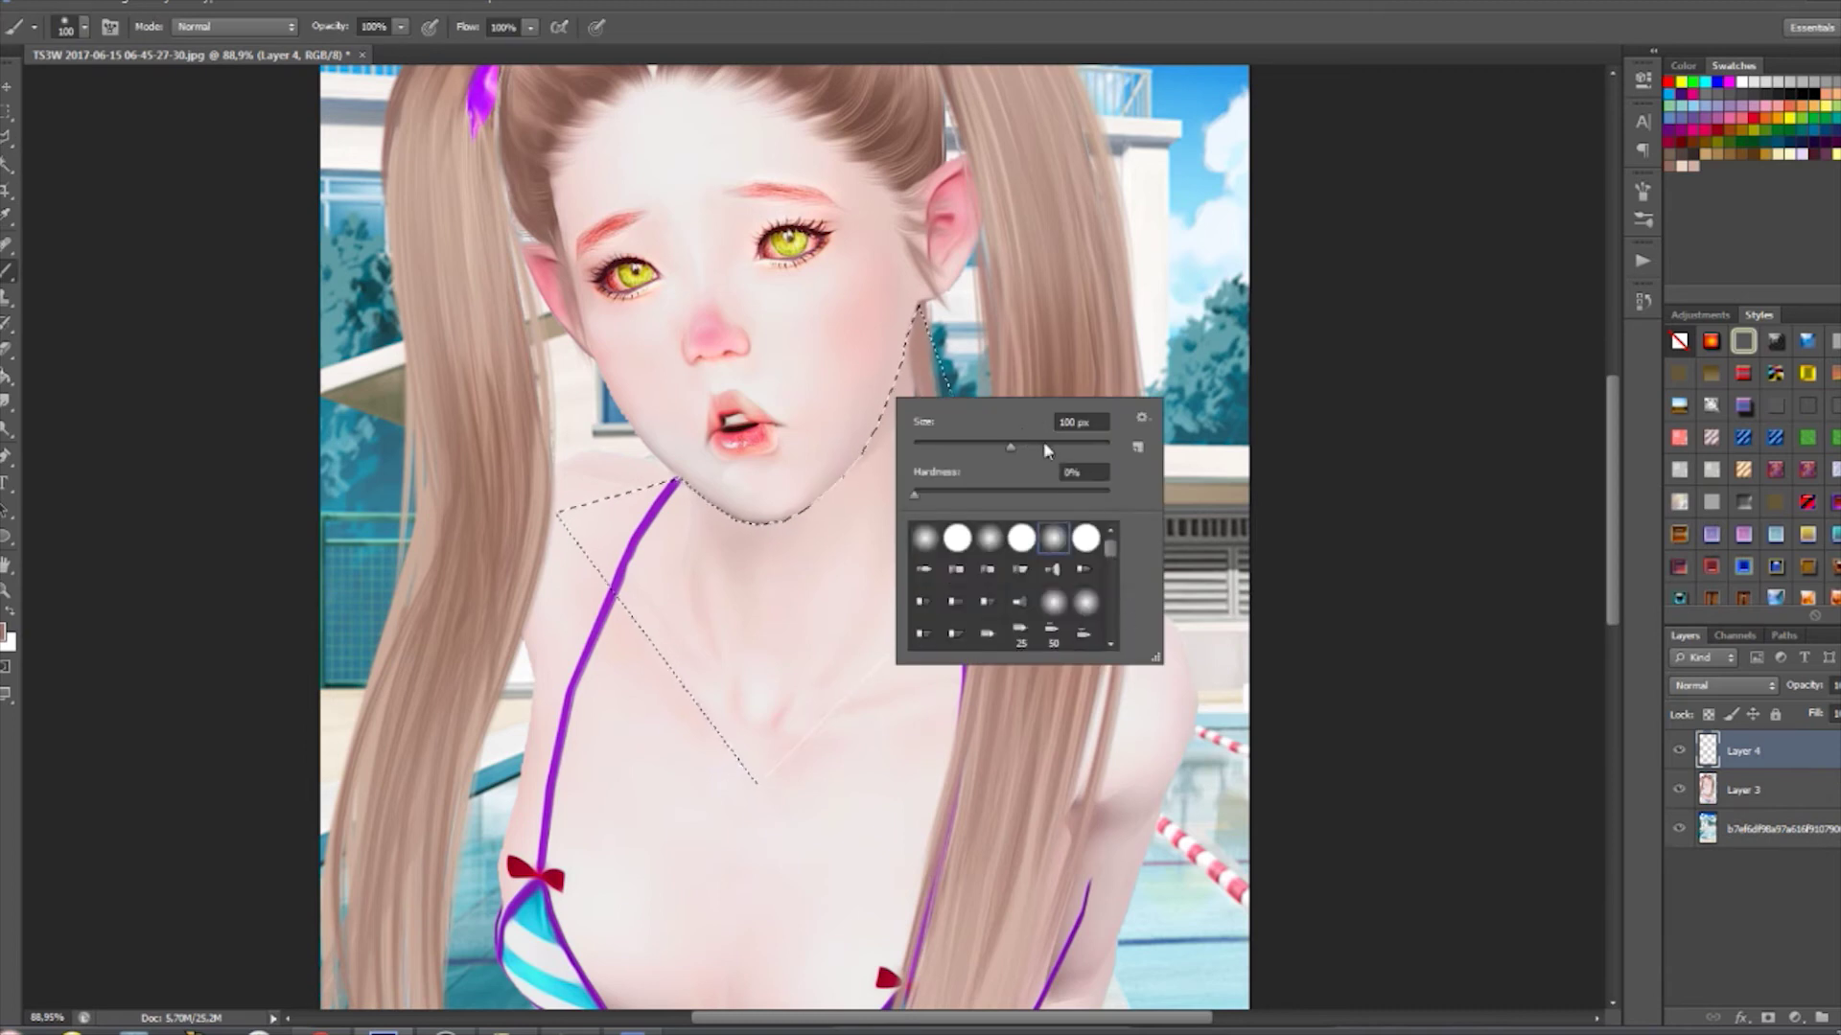
{"action": "key", "text": "Return"}
{"action": "key", "text": "ctrl+d"}
{"action": "key", "text": "m"}
{"action": "key", "text": "e"}
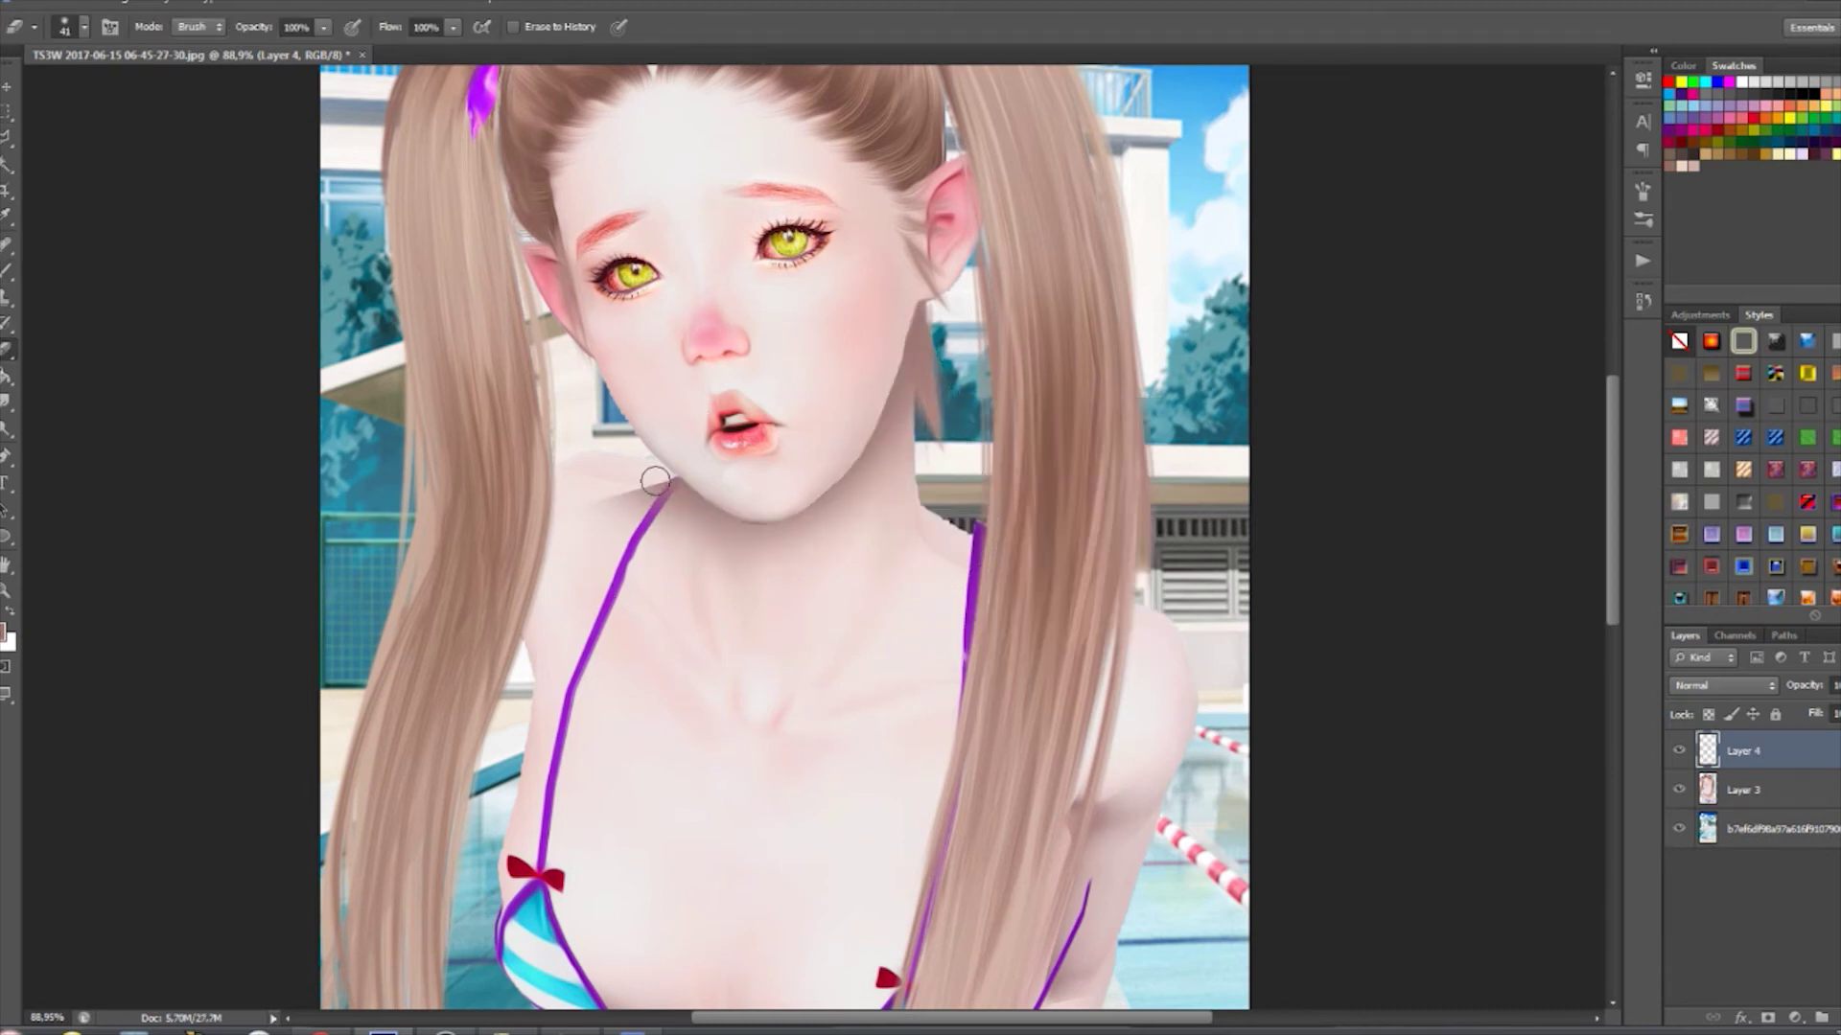
- Lasso the stomach, paint soft shading on a new layer, and erase the excess
{"action": "left_click", "coordinate": [7, 137]}
{"action": "key", "text": "ctrl+0"}
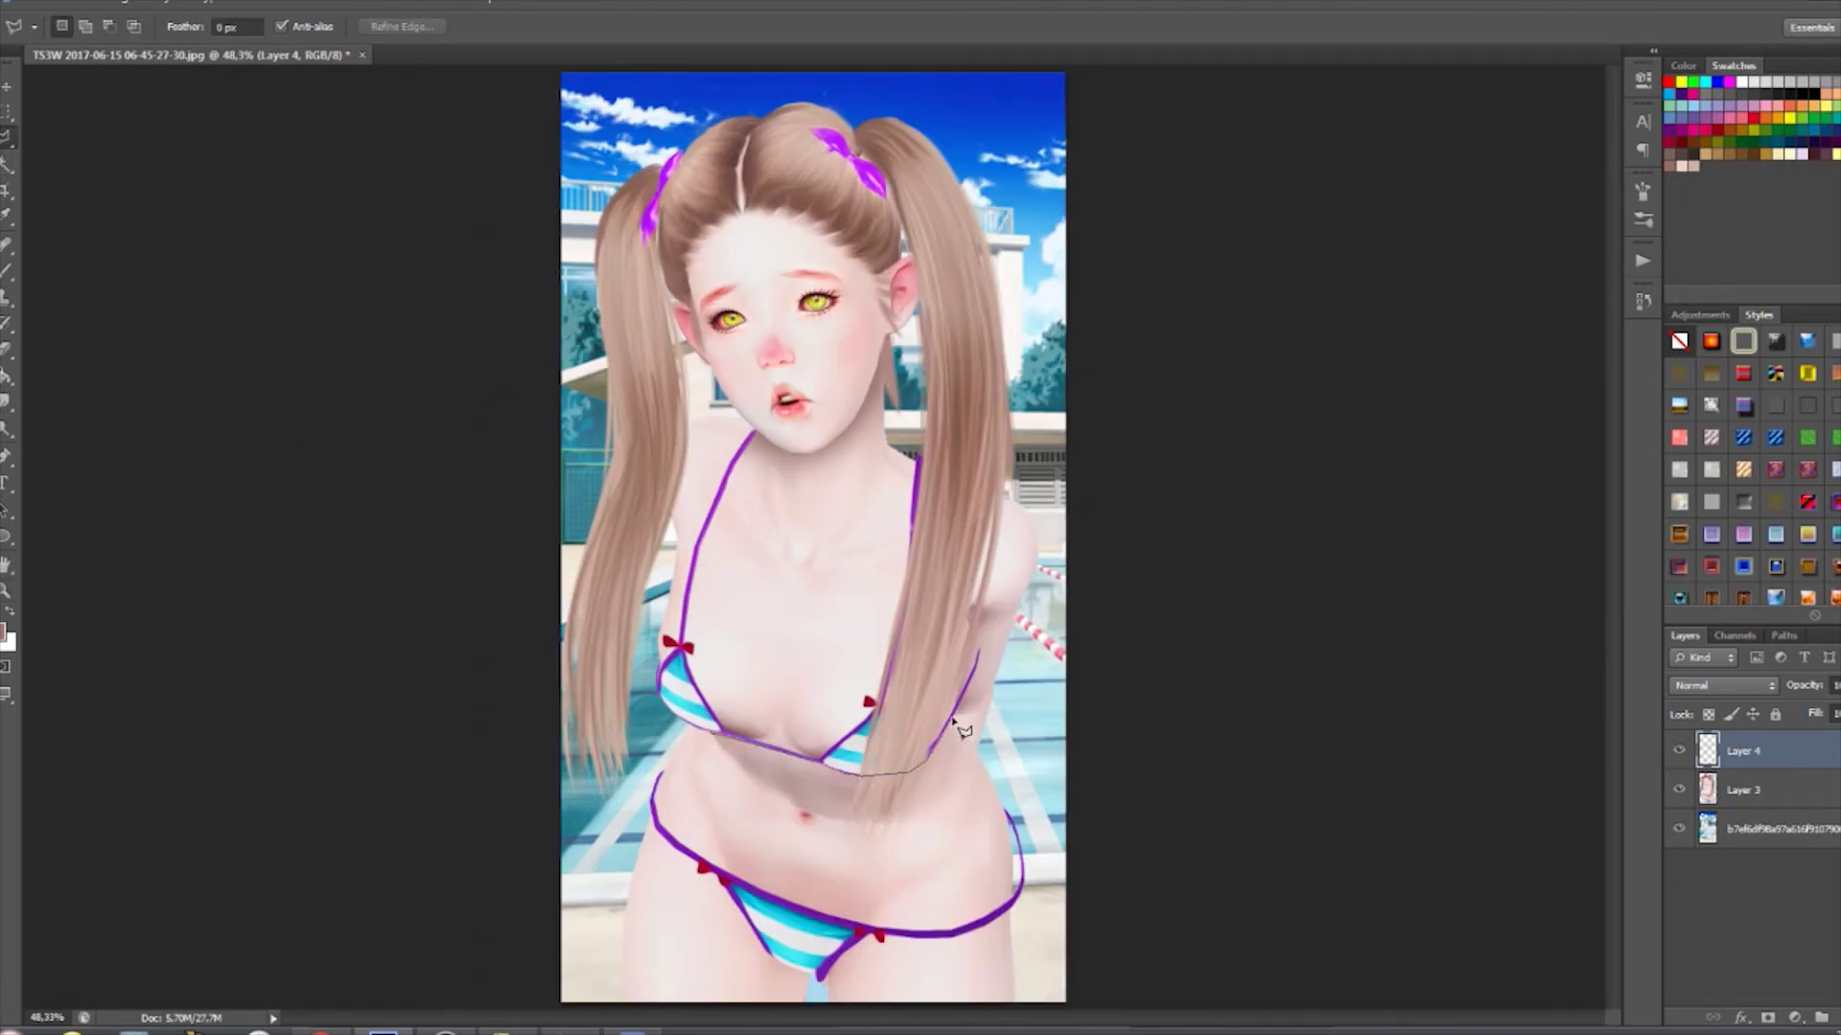
{"action": "left_click", "coordinate": [690, 731]}
{"action": "key", "text": "b"}
{"action": "key", "text": "ctrl+shift+alt+n"}
{"action": "right_click", "coordinate": [765, 652]}
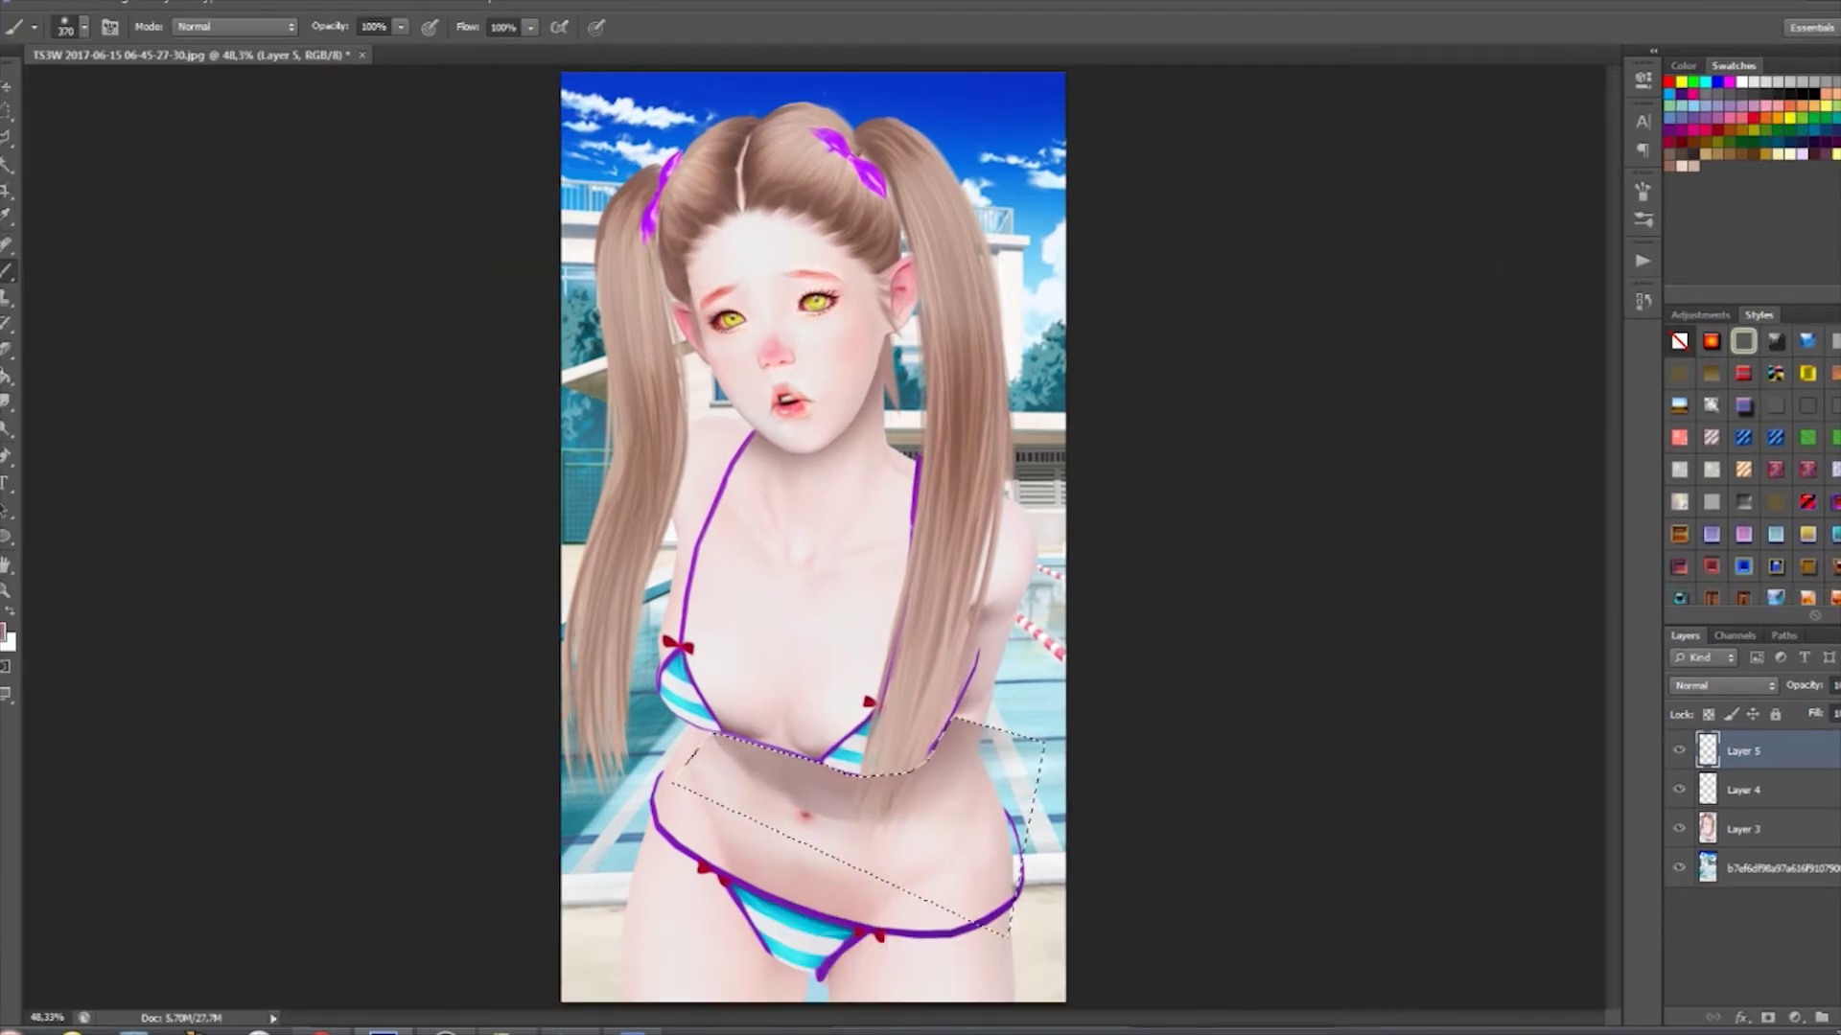
{"action": "left_click", "coordinate": [7, 350]}
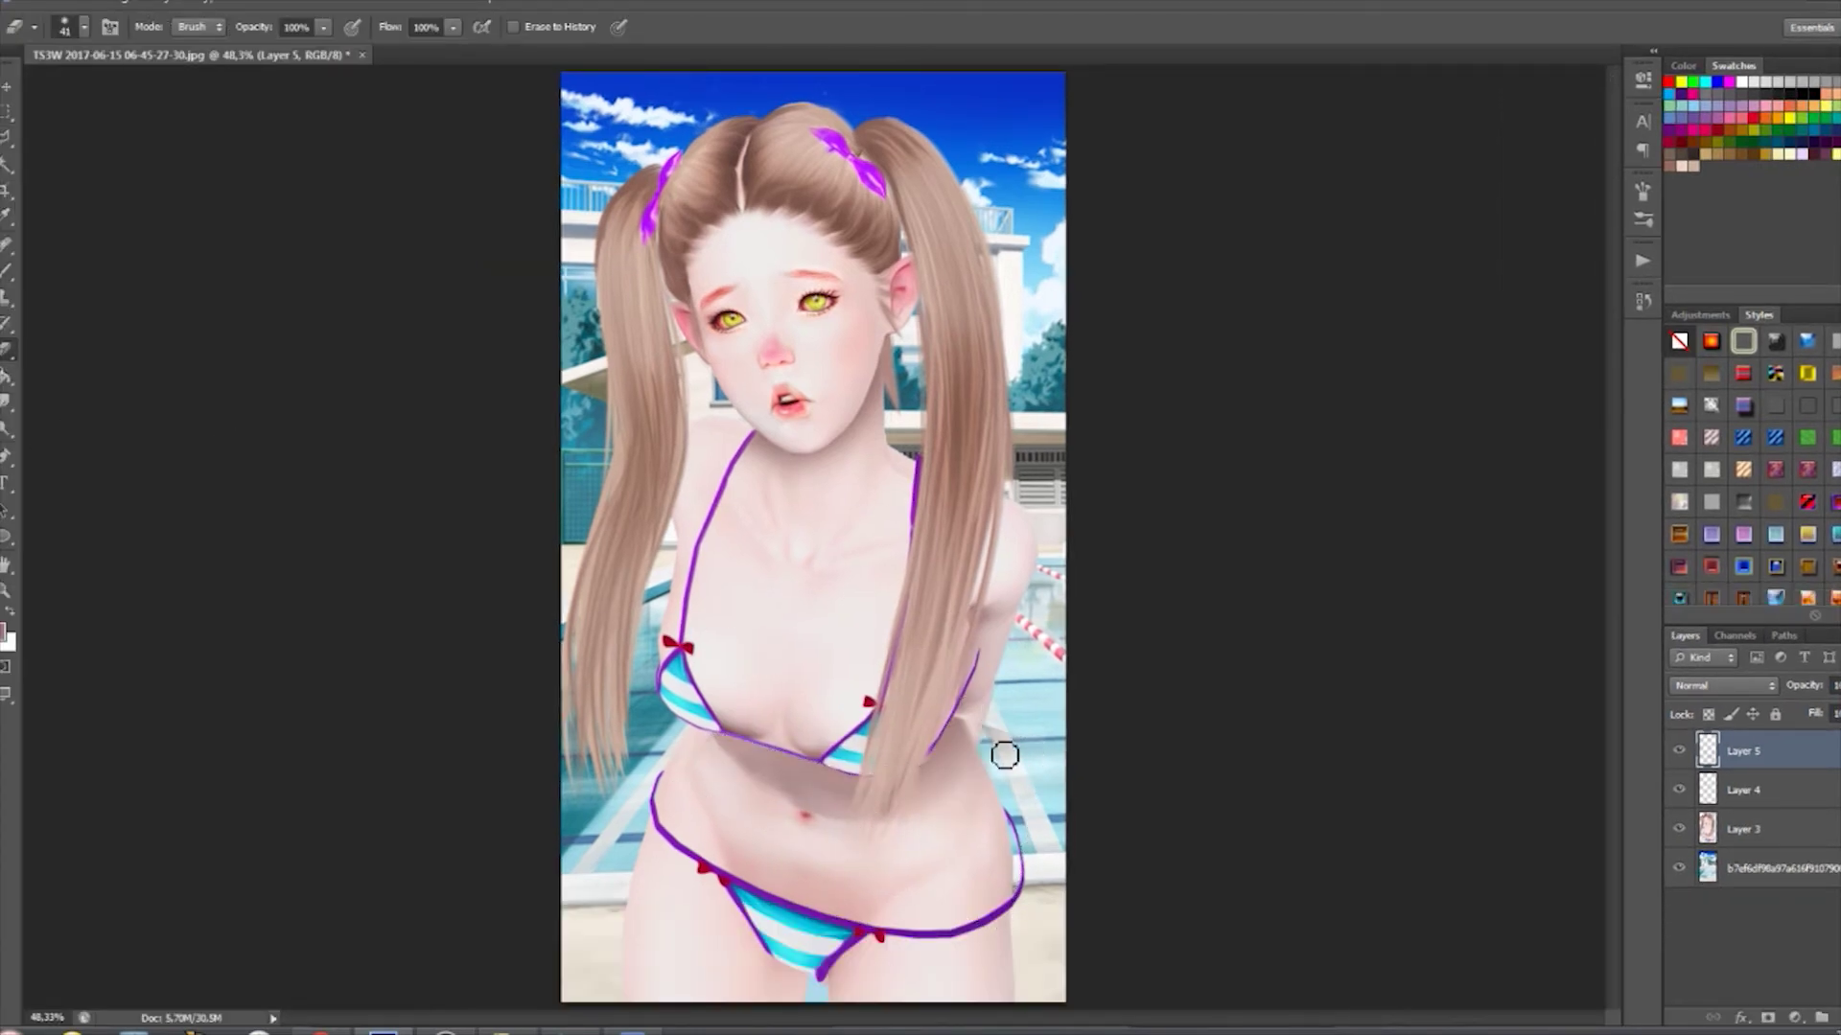
- Burn deeper body shadows on Layer 3 and merge the visible character layers
{"action": "left_click", "coordinate": [1743, 829]}
{"action": "right_click", "coordinate": [7, 428]}
{"action": "left_click", "coordinate": [57, 447]}
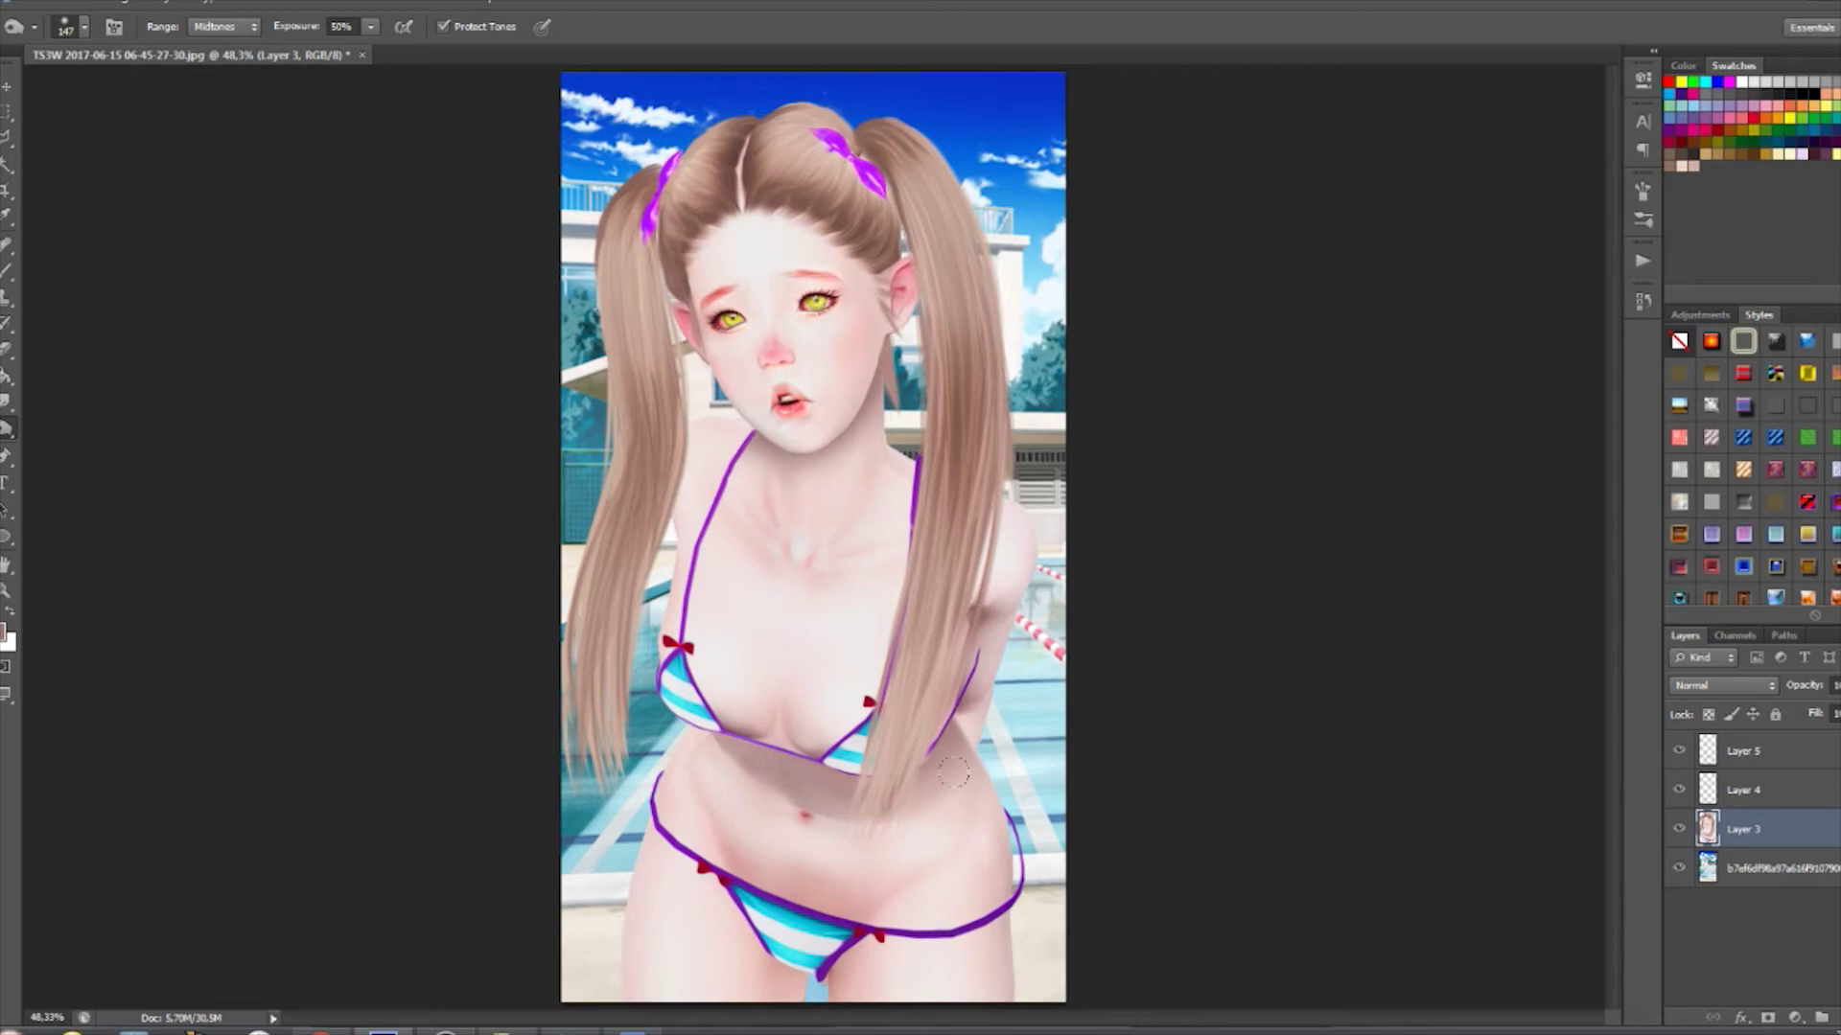
{"action": "right_click", "coordinate": [1723, 840]}
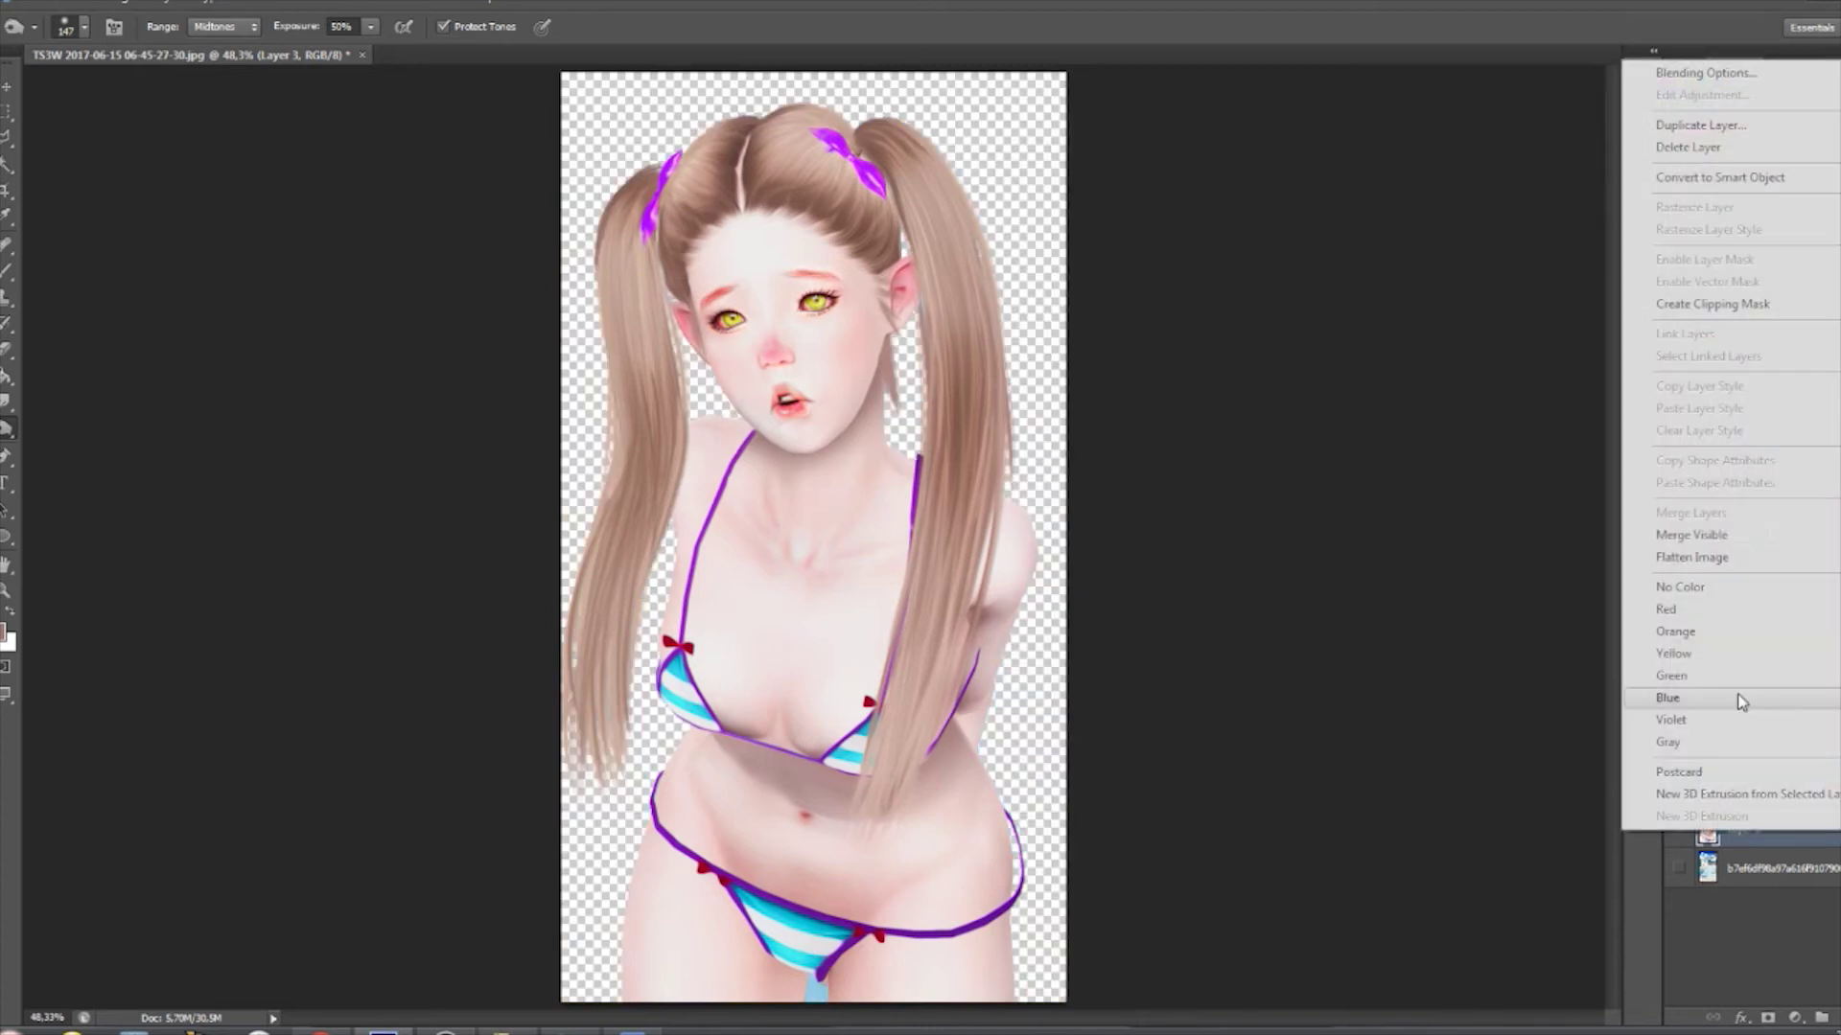
{"action": "left_click", "coordinate": [1738, 699]}
- Choose a new paint colour and a fine bristle brush tip for the eyes
{"action": "key", "text": "b"}
{"action": "scroll", "coordinate": [767, 336], "scroll_direction": "up", "scroll_amount": 5, "text": "alt"}
{"action": "right_click", "coordinate": [422, 409]}
{"action": "left_click", "coordinate": [6, 632]}
{"action": "left_click", "coordinate": [1614, 538]}
{"action": "right_click", "coordinate": [841, 522]}
{"action": "double_click", "coordinate": [1026, 548]}
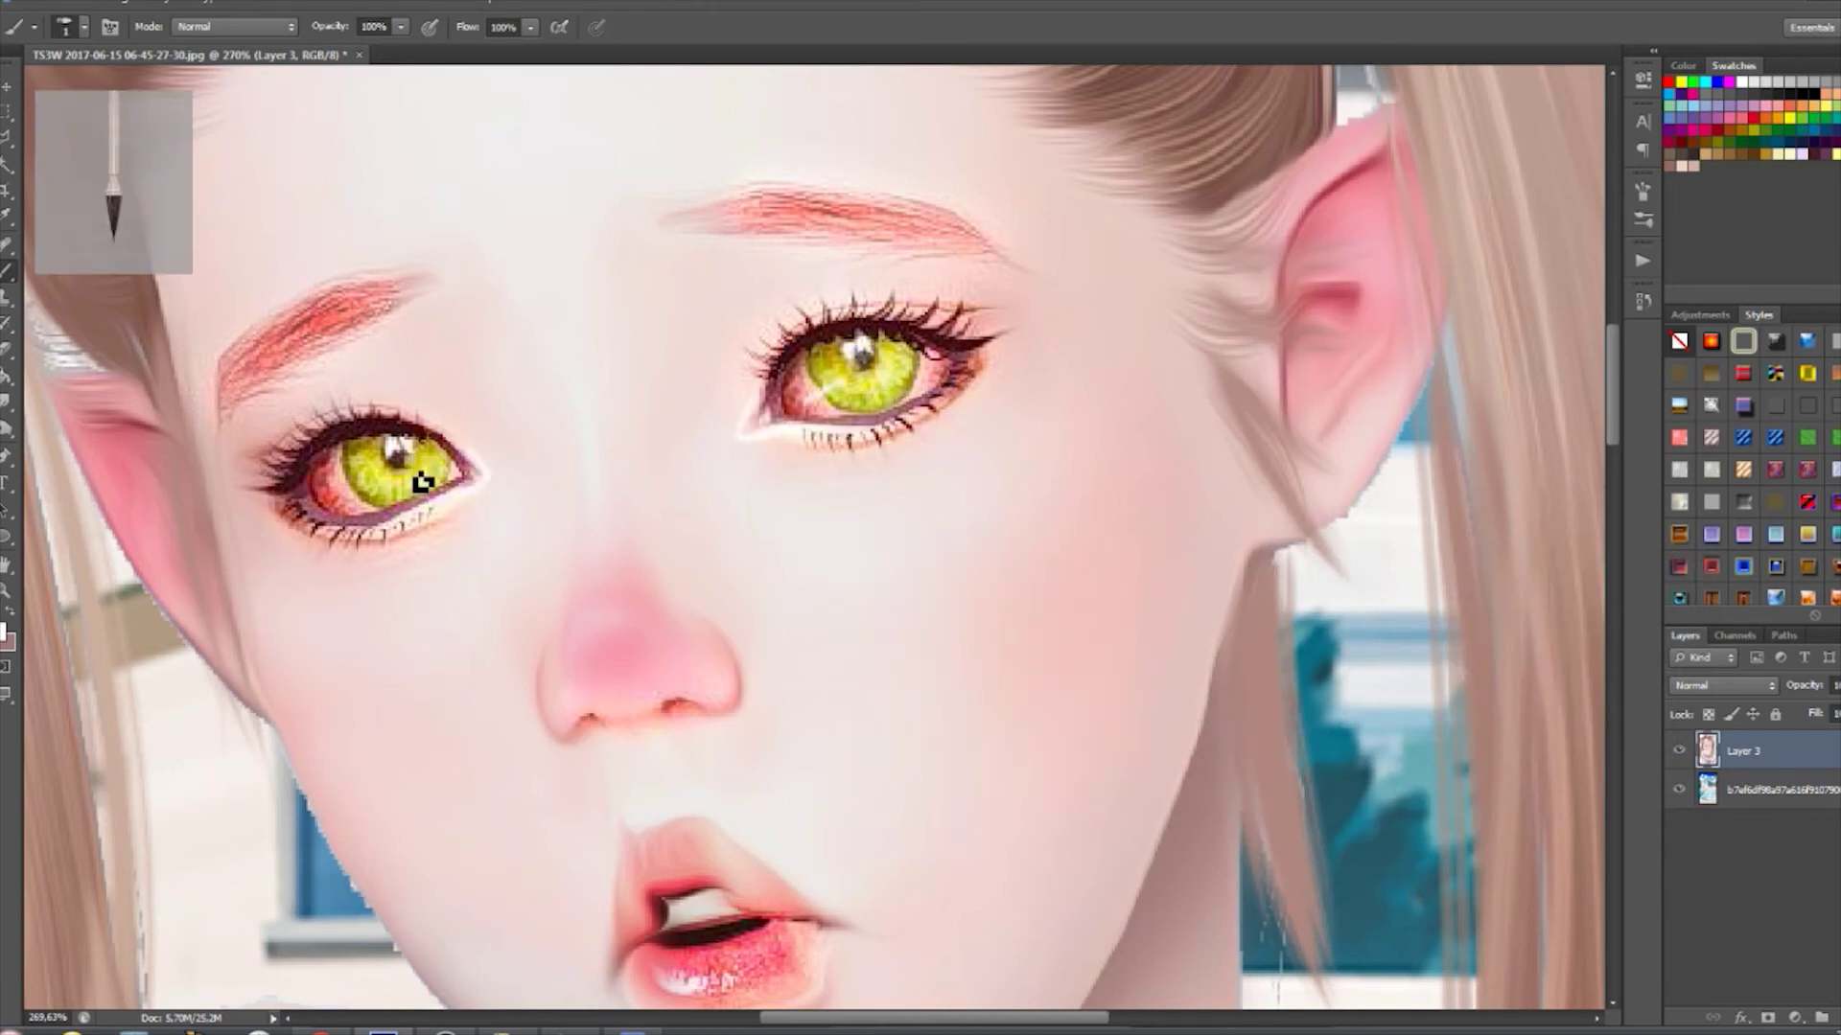
- On a new layer, paint dark shading along the top of the first iris
{"action": "left_click", "coordinate": [1641, 80]}
{"action": "key", "text": "ctrl+shift+alt+n"}
{"action": "key", "text": "l"}
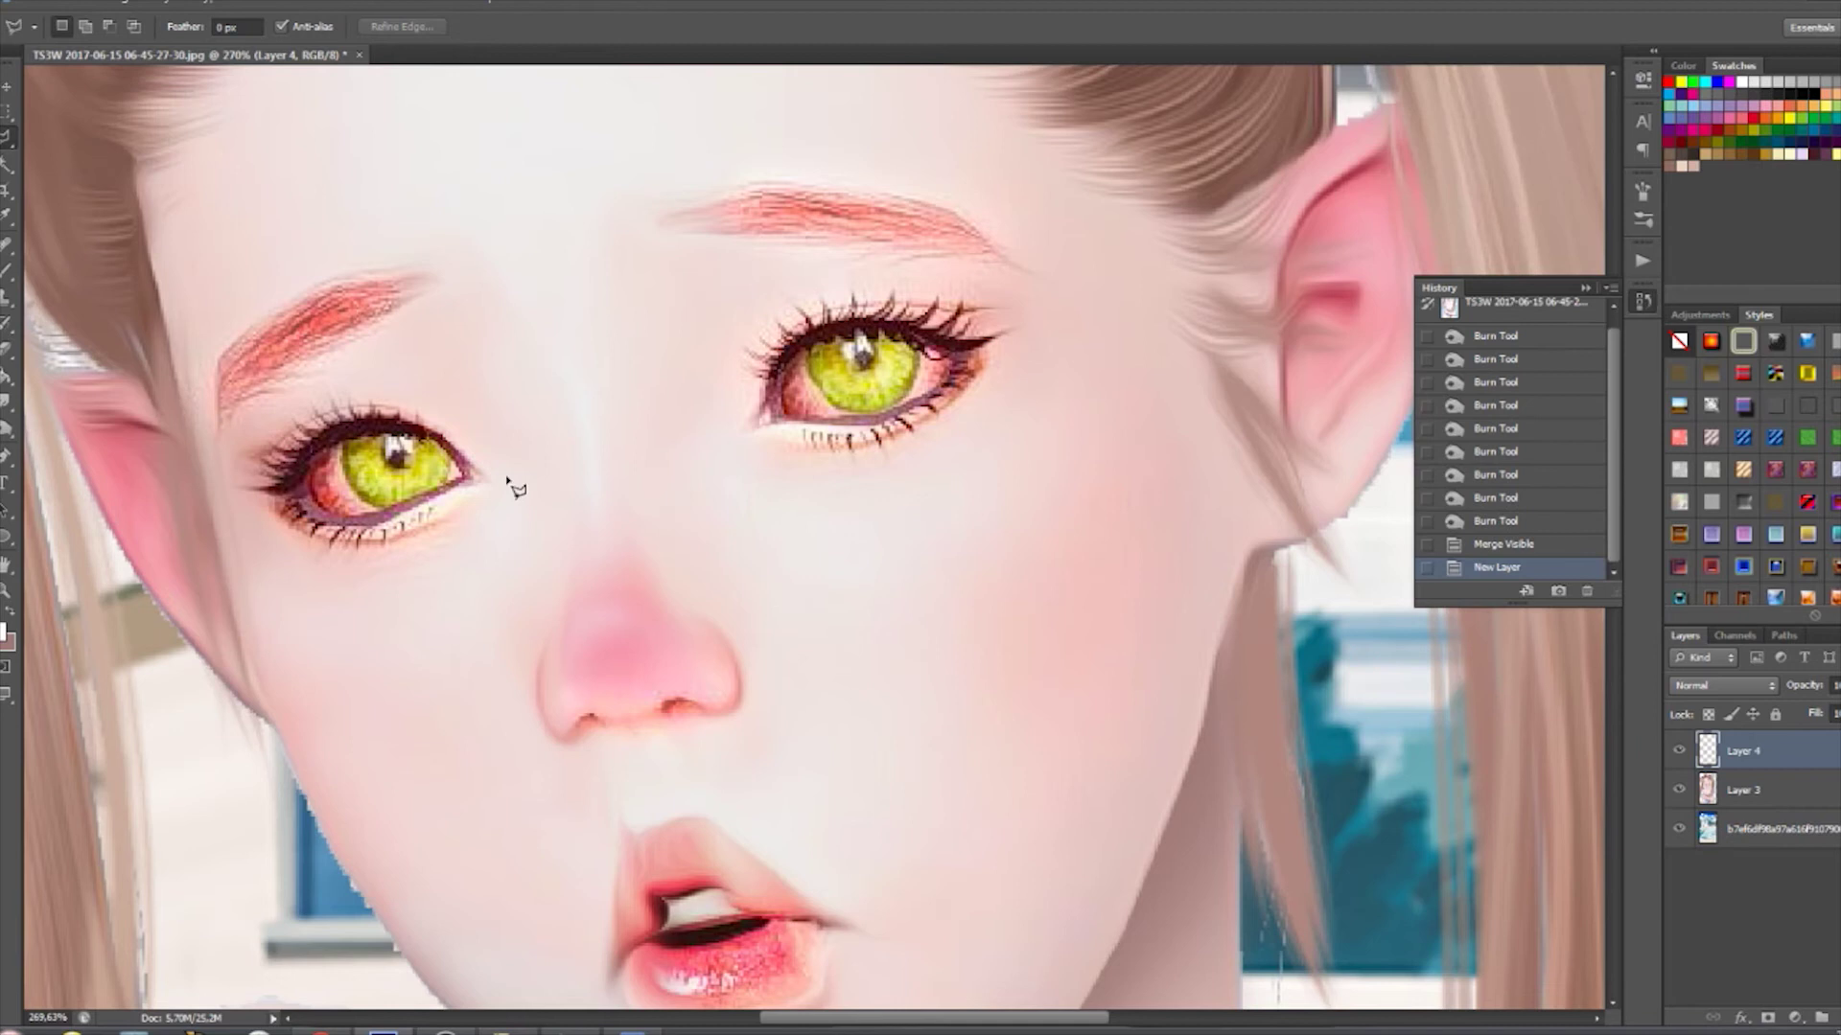
{"action": "left_click", "coordinate": [479, 592]}
{"action": "double_click", "coordinate": [304, 597]}
{"action": "left_click", "coordinate": [7, 633]}
{"action": "left_click", "coordinate": [1620, 538]}
{"action": "key", "text": "b"}
{"action": "right_click", "coordinate": [604, 503]}
{"action": "key", "text": "Escape"}
{"action": "mouse_move", "coordinate": [316, 460]}
{"action": "left_mouse_down"}
{"action": "mouse_move", "coordinate": [461, 484]}
{"action": "mouse_move", "coordinate": [432, 504]}
{"action": "left_mouse_up"}
{"action": "key", "text": "ctrl+d"}
- Tidy the eye shading with a small eraser and paint more shading over the eye
{"action": "key", "text": "e"}
{"action": "left_click", "coordinate": [1711, 762], "text": "ctrl"}
{"action": "key", "text": "bracketleft"}
{"action": "key", "text": "bracketleft"}
{"action": "key", "text": "bracketleft"}
{"action": "key", "text": "b"}
{"action": "mouse_move", "coordinate": [316, 451]}
{"action": "left_mouse_down"}
{"action": "mouse_move", "coordinate": [441, 460]}
{"action": "mouse_move", "coordinate": [899, 395]}
{"action": "left_mouse_up"}
{"action": "key", "text": "ctrl+d"}
- Copy the shading onto the other eye and merge the visible layers
{"action": "key", "text": "ctrl+j"}
{"action": "key", "text": "ctrl+t"}
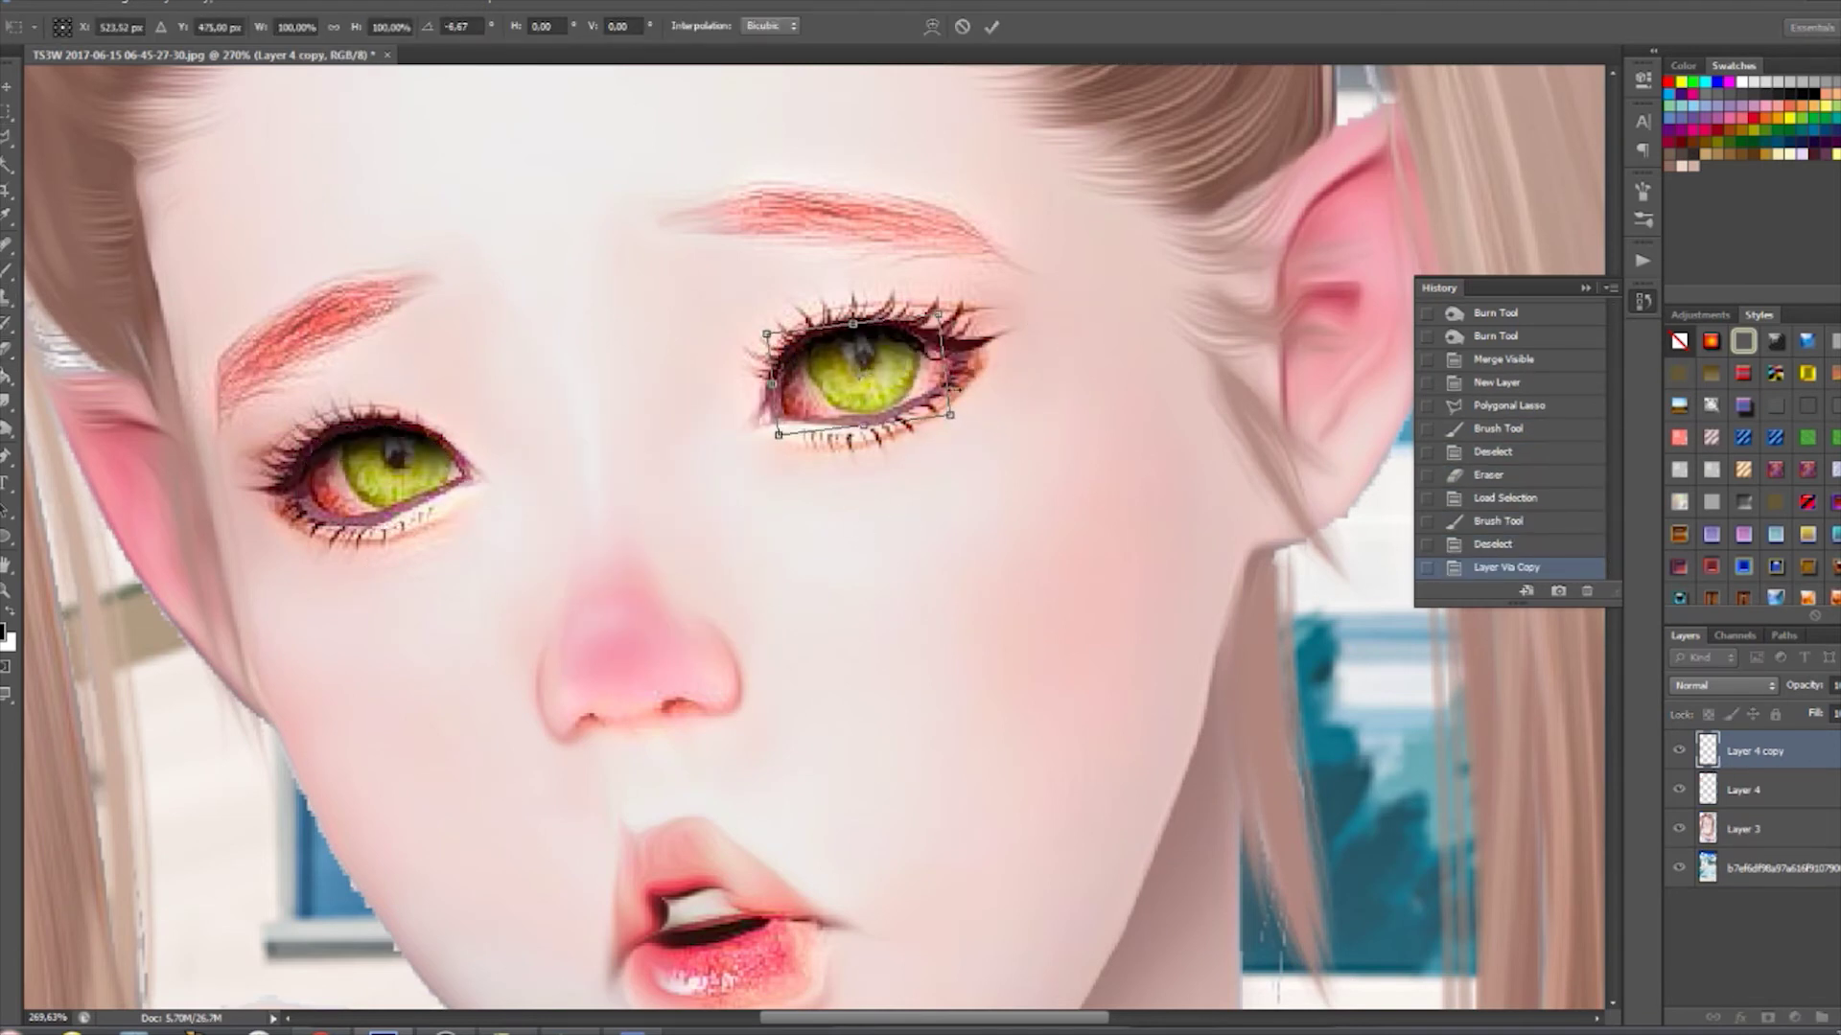
{"action": "key", "text": "Return"}
{"action": "left_click", "coordinate": [1679, 751], "text": "alt"}
{"action": "right_click", "coordinate": [1745, 751]}
{"action": "left_click", "coordinate": [1629, 731]}
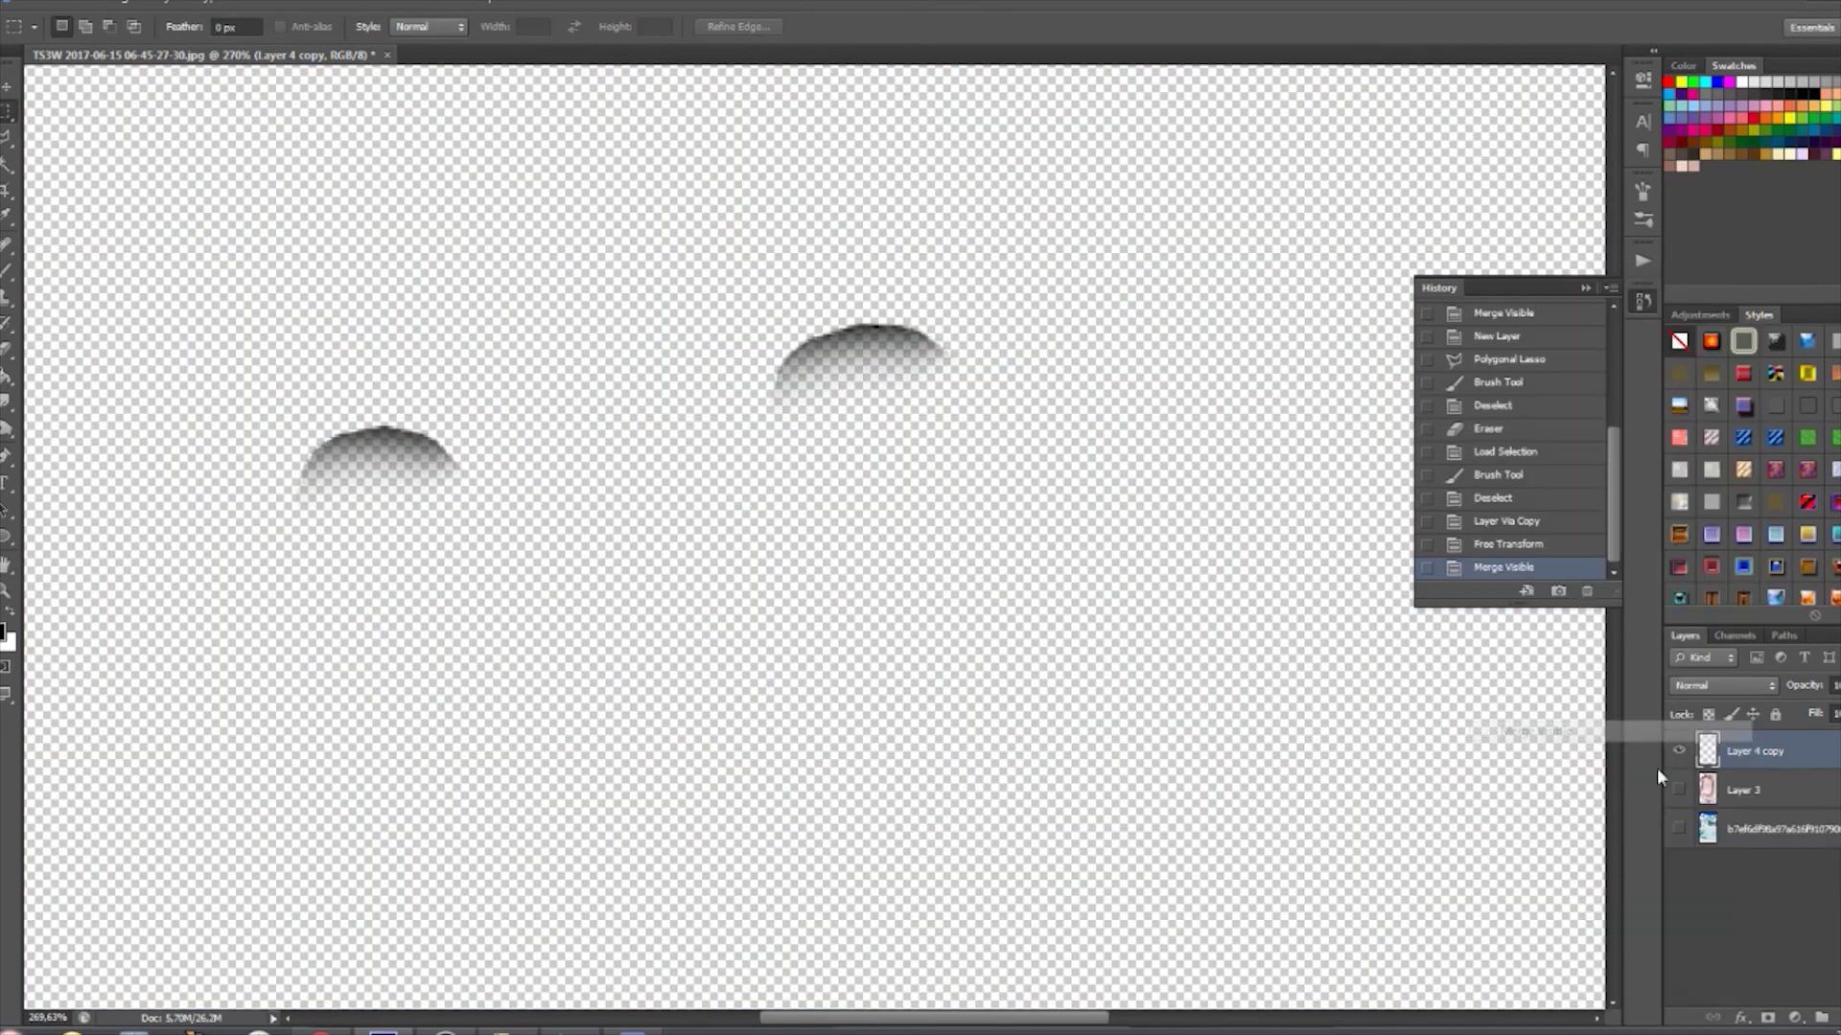
{"action": "left_click", "coordinate": [1679, 751], "text": "alt"}
{"action": "right_click", "coordinate": [1754, 757]}
{"action": "left_click", "coordinate": [1602, 731]}
- Brush small white highlights on both eyes, the nose bridge and the lower lip
{"action": "key", "text": "b"}
{"action": "right_click", "coordinate": [431, 436]}
{"action": "left_click", "coordinate": [395, 458]}
{"action": "left_click", "coordinate": [890, 358]}
{"action": "left_click_drag", "start_coordinate": [890, 357], "coordinate": [858, 345]}
{"action": "left_click_drag", "start_coordinate": [817, 386], "coordinate": [847, 374]}
{"action": "left_click_drag", "start_coordinate": [403, 474], "coordinate": [426, 460]}
{"action": "left_click_drag", "start_coordinate": [757, 442], "coordinate": [767, 407]}
{"action": "left_click_drag", "start_coordinate": [830, 462], "coordinate": [841, 449]}
{"action": "left_click_drag", "start_coordinate": [573, 359], "coordinate": [594, 518]}
{"action": "scroll", "coordinate": [733, 803], "scroll_direction": "down", "scroll_amount": 3}
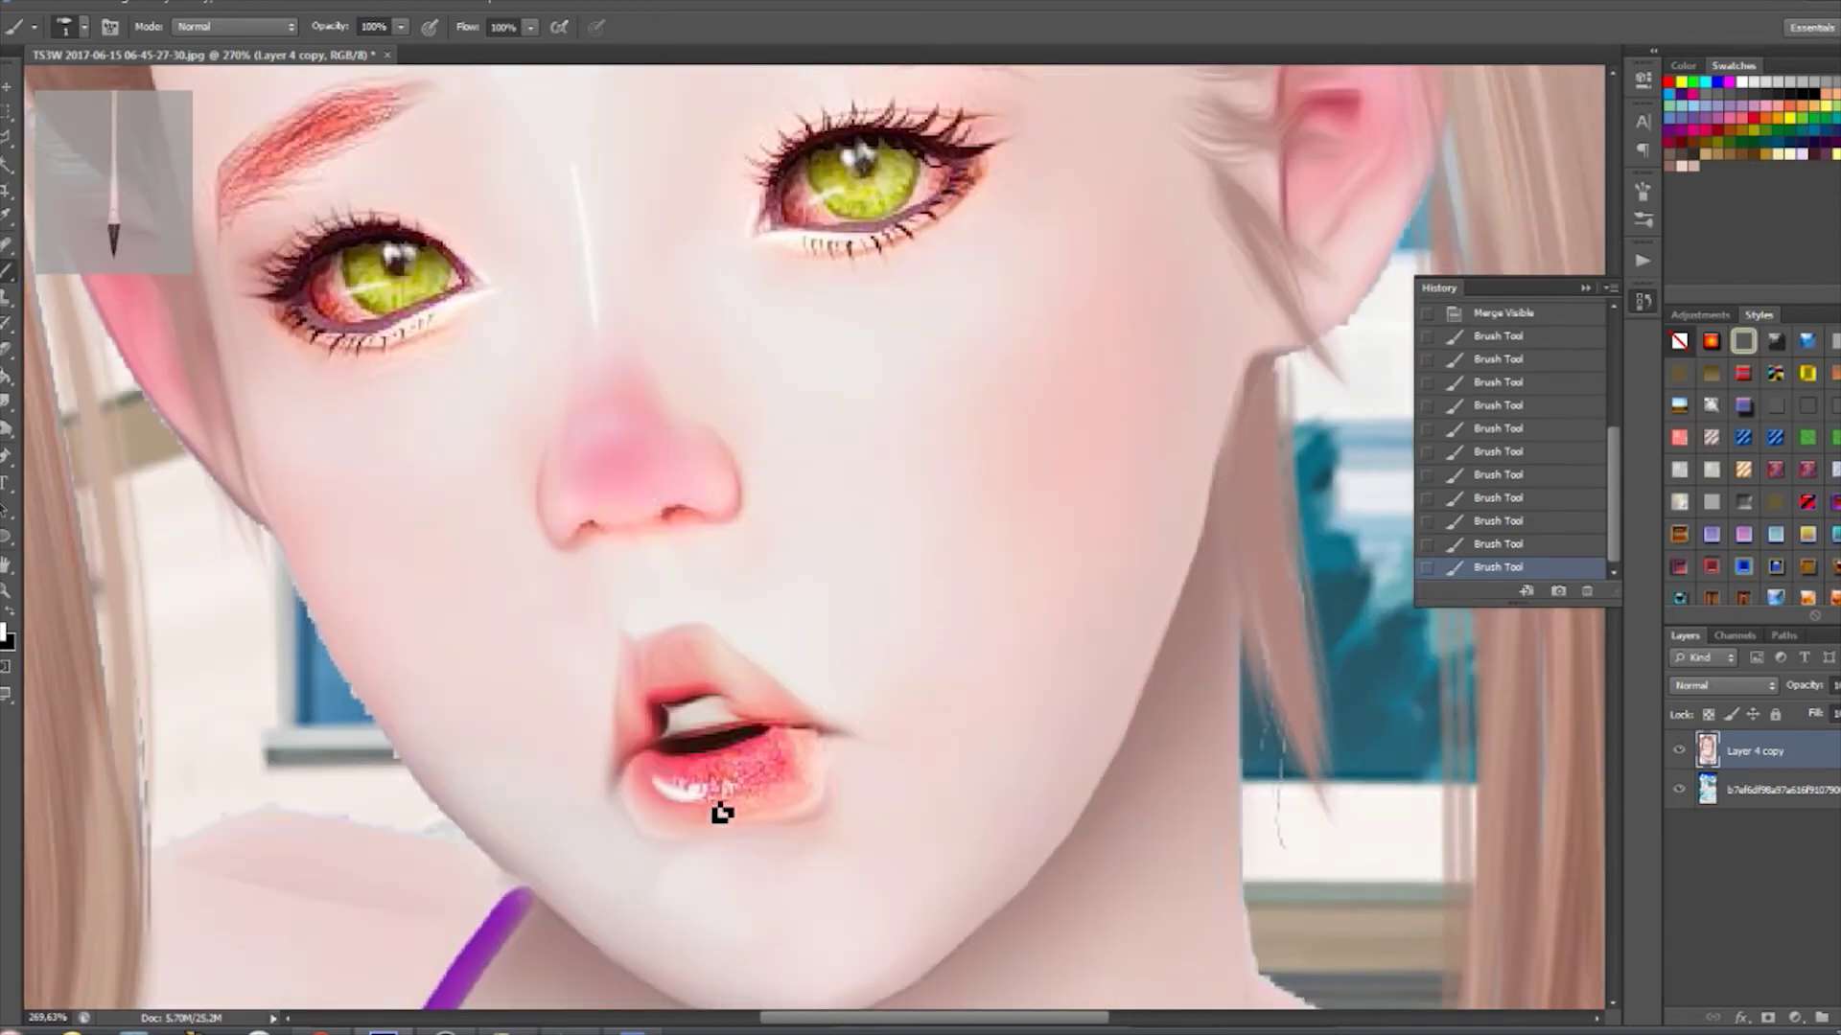
{"action": "scroll", "coordinate": [732, 699], "scroll_direction": "up", "scroll_amount": 1}
- Draw a crisp jawline by stroking a pen path with the brush, then delete the path
{"action": "key", "text": "z"}
{"action": "left_click", "coordinate": [596, 32]}
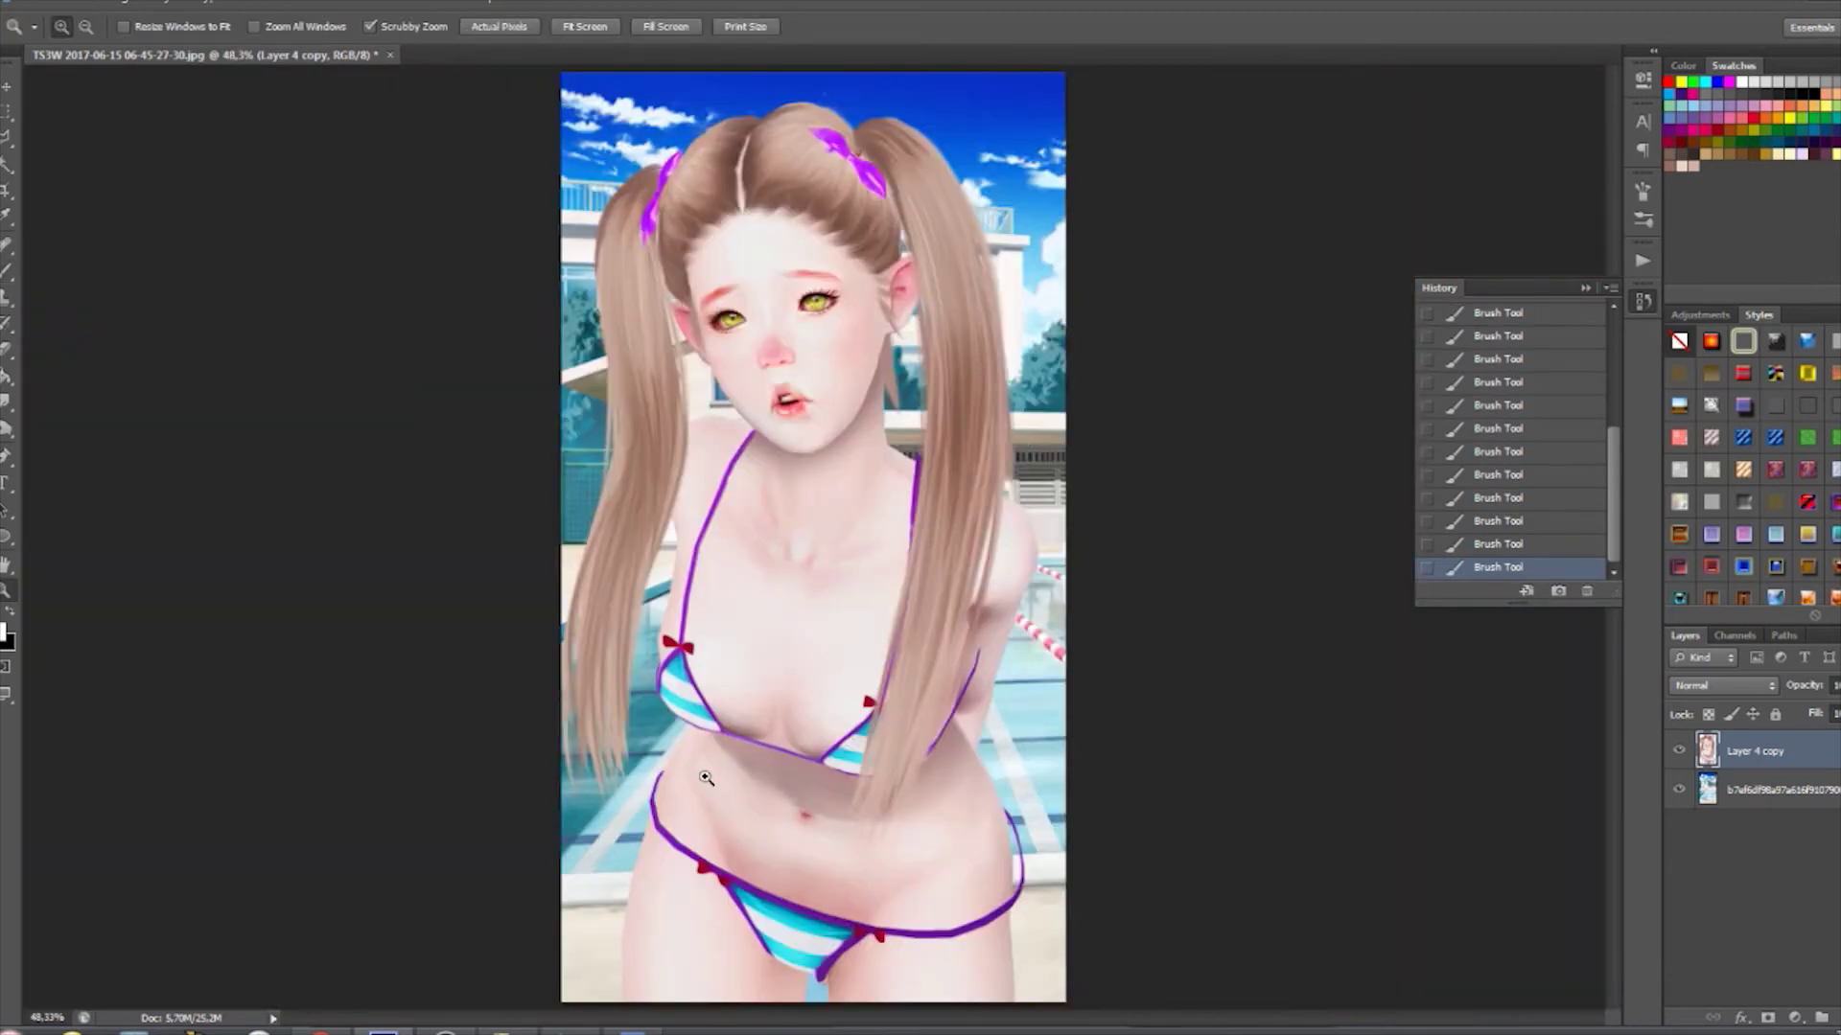
{"action": "left_click_drag", "start_coordinate": [863, 393], "coordinate": [959, 393]}
{"action": "key", "text": "p"}
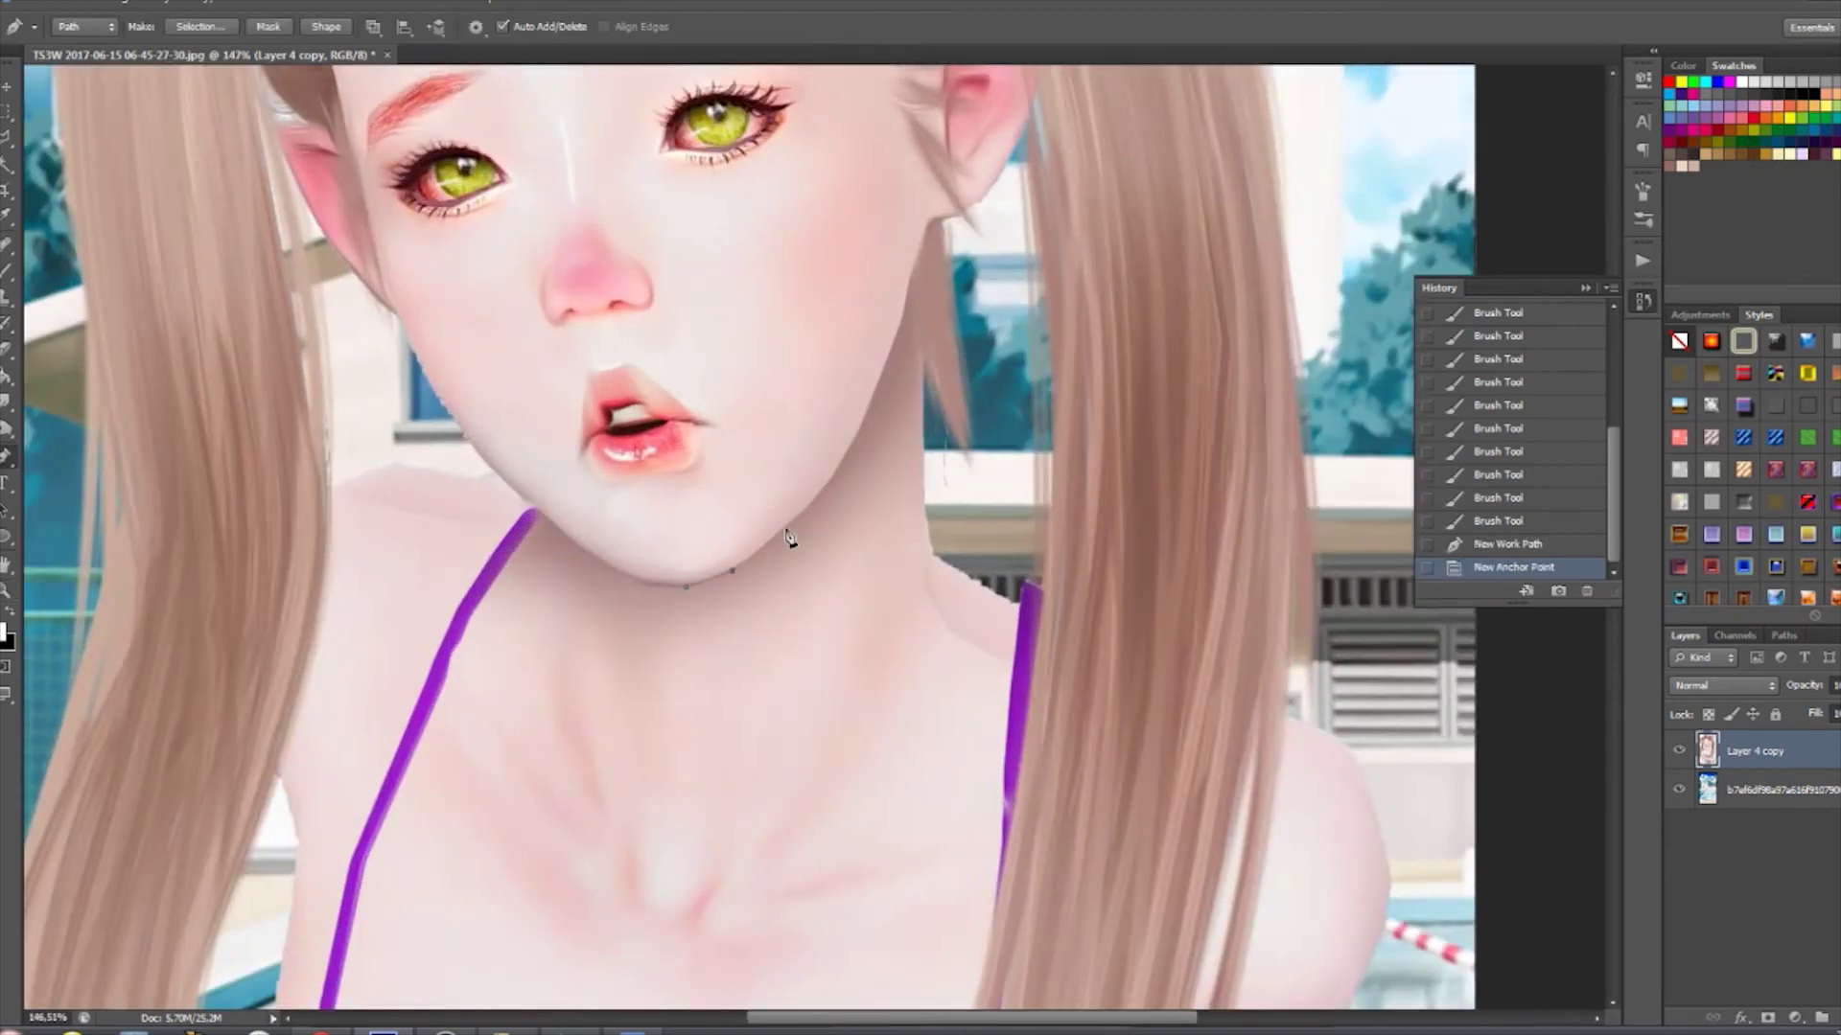
{"action": "key", "text": "BackSpace"}
{"action": "key", "text": "BackSpace"}
{"action": "key", "text": "BackSpace"}
{"action": "key", "text": "BackSpace"}
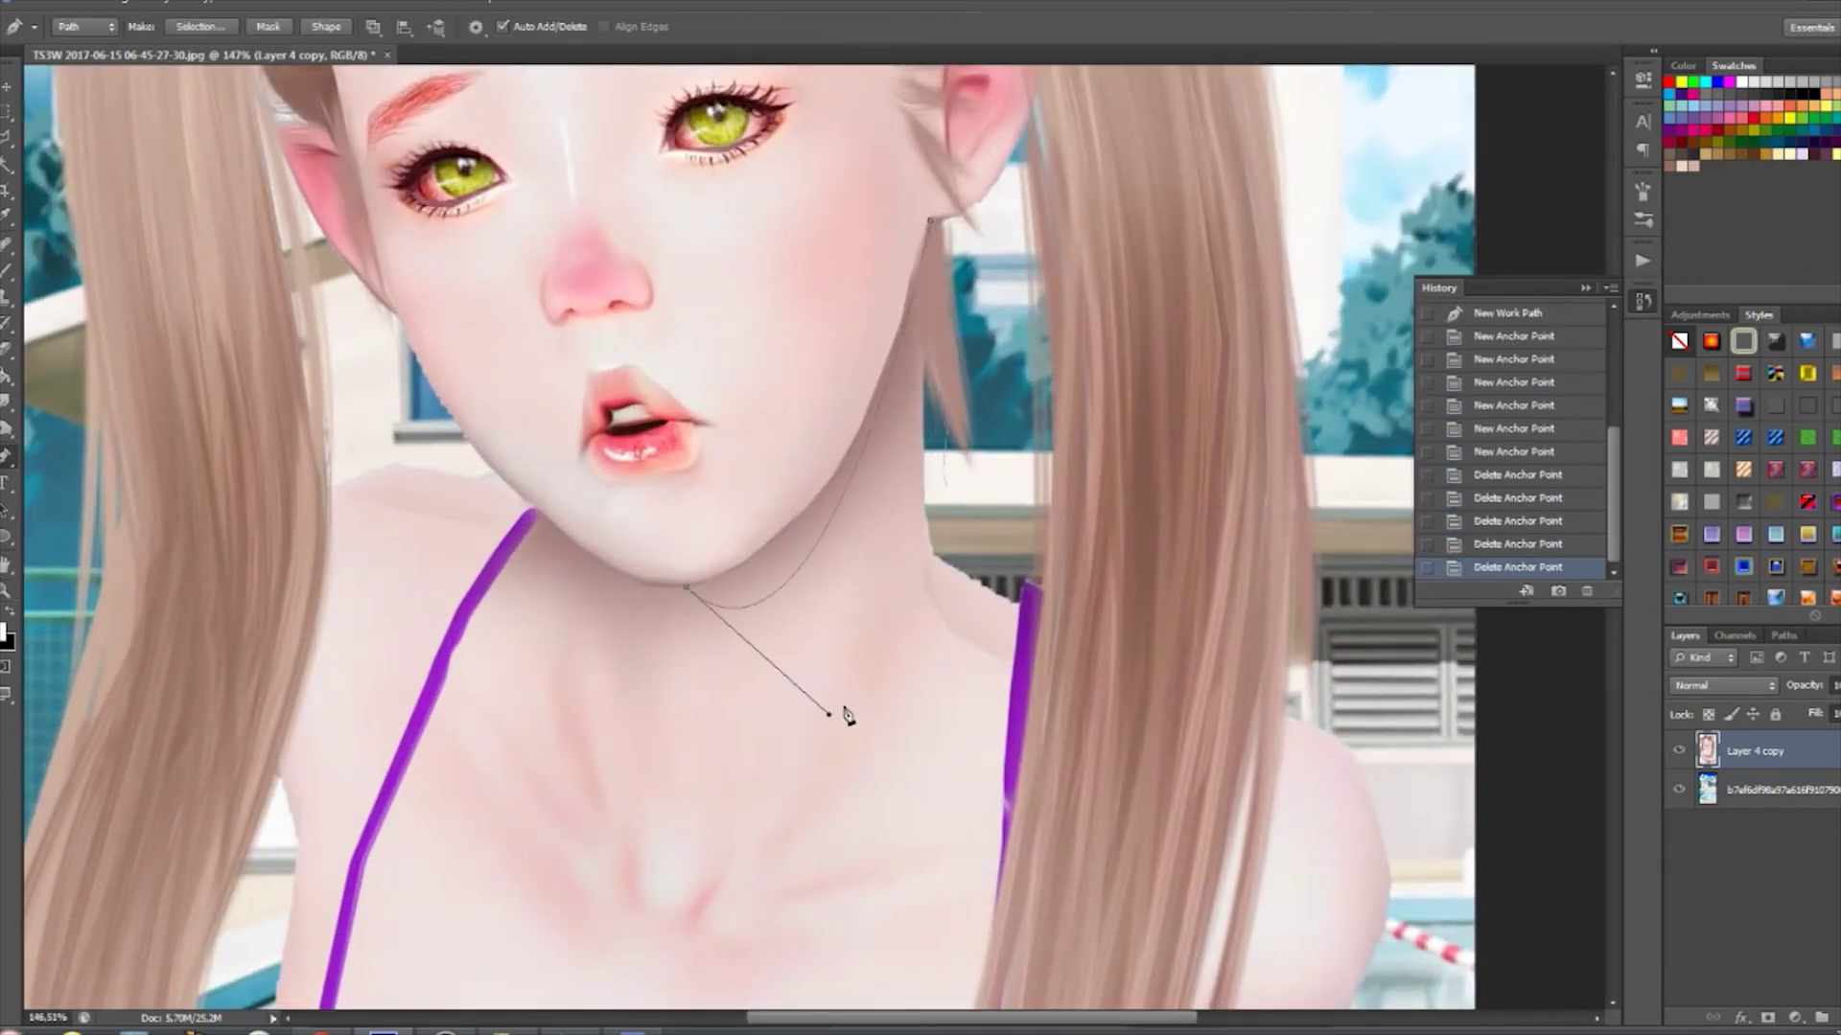
{"action": "left_click", "coordinate": [932, 221]}
{"action": "key", "text": "ctrl+z"}
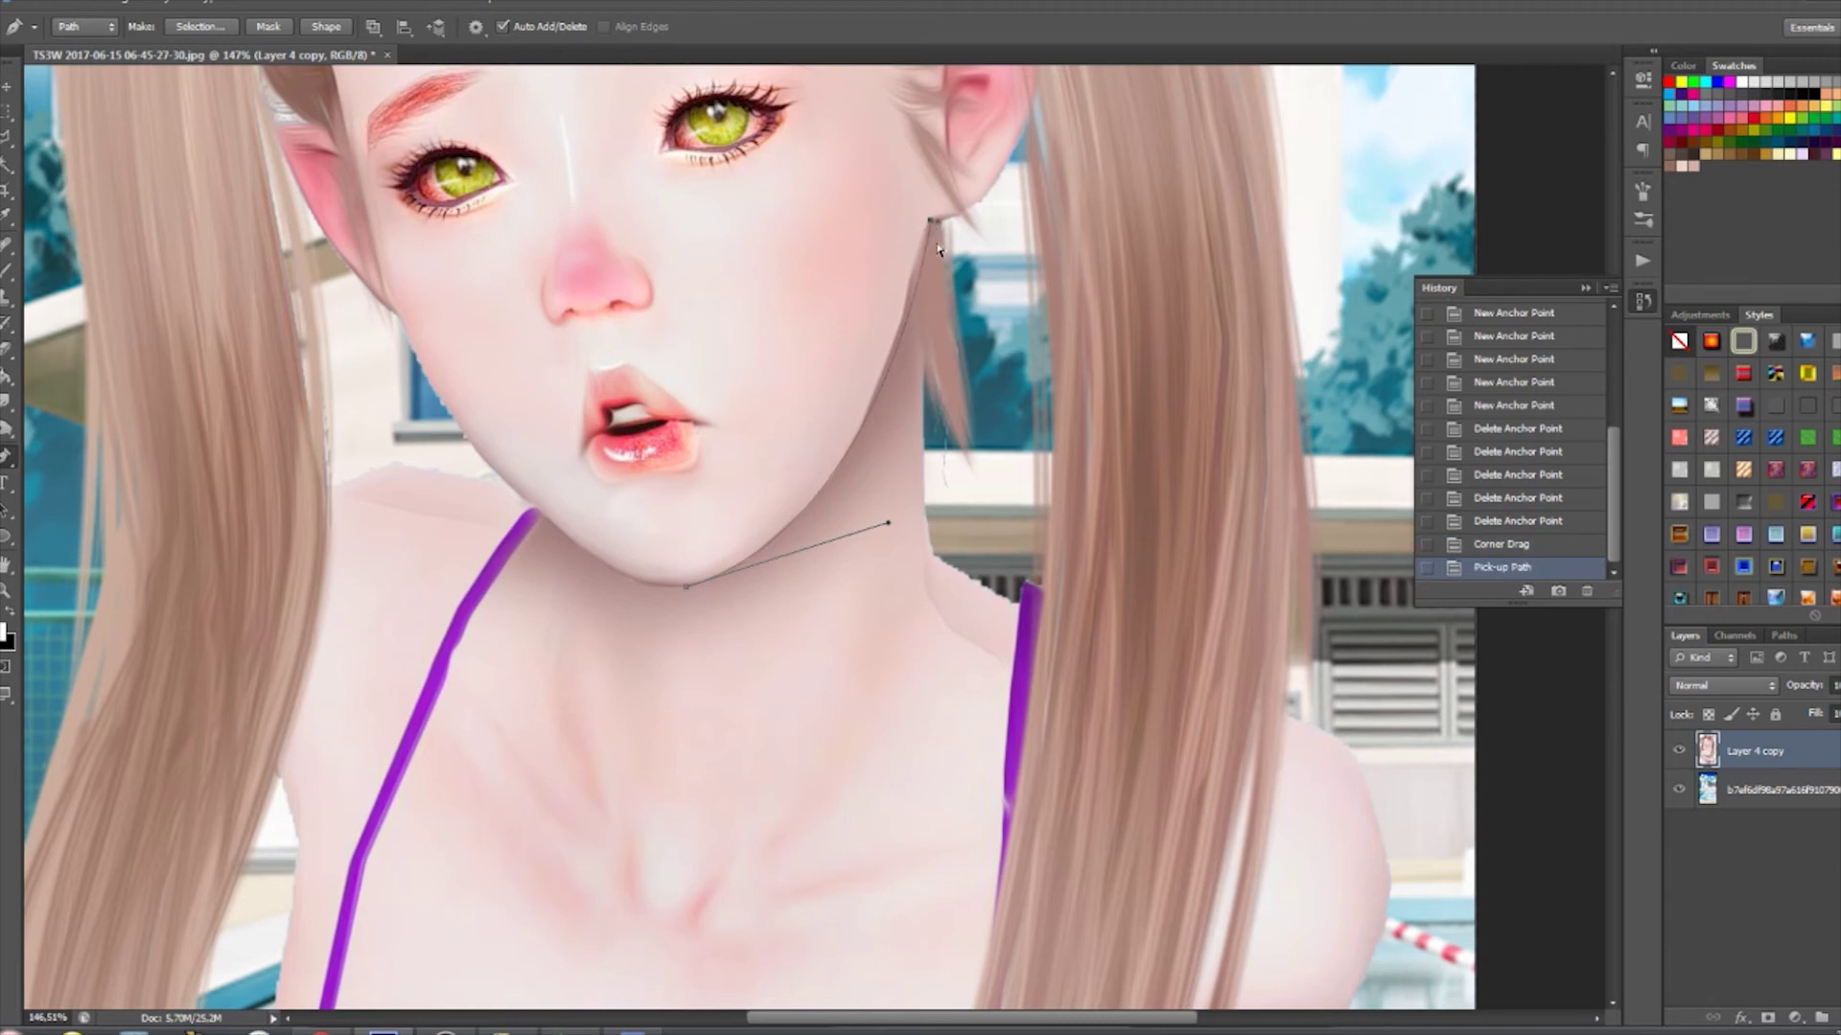
{"action": "left_click_drag", "start_coordinate": [932, 223], "coordinate": [938, 230]}
{"action": "key", "text": "b"}
{"action": "key", "text": "Return"}
{"action": "key", "text": "p"}
{"action": "key", "text": "Delete"}
{"action": "key", "text": "Delete"}
- Reshape the bikini line and cleavage with the Liquify filter
{"action": "key", "text": "z"}
{"action": "key", "text": "ctrl+0"}
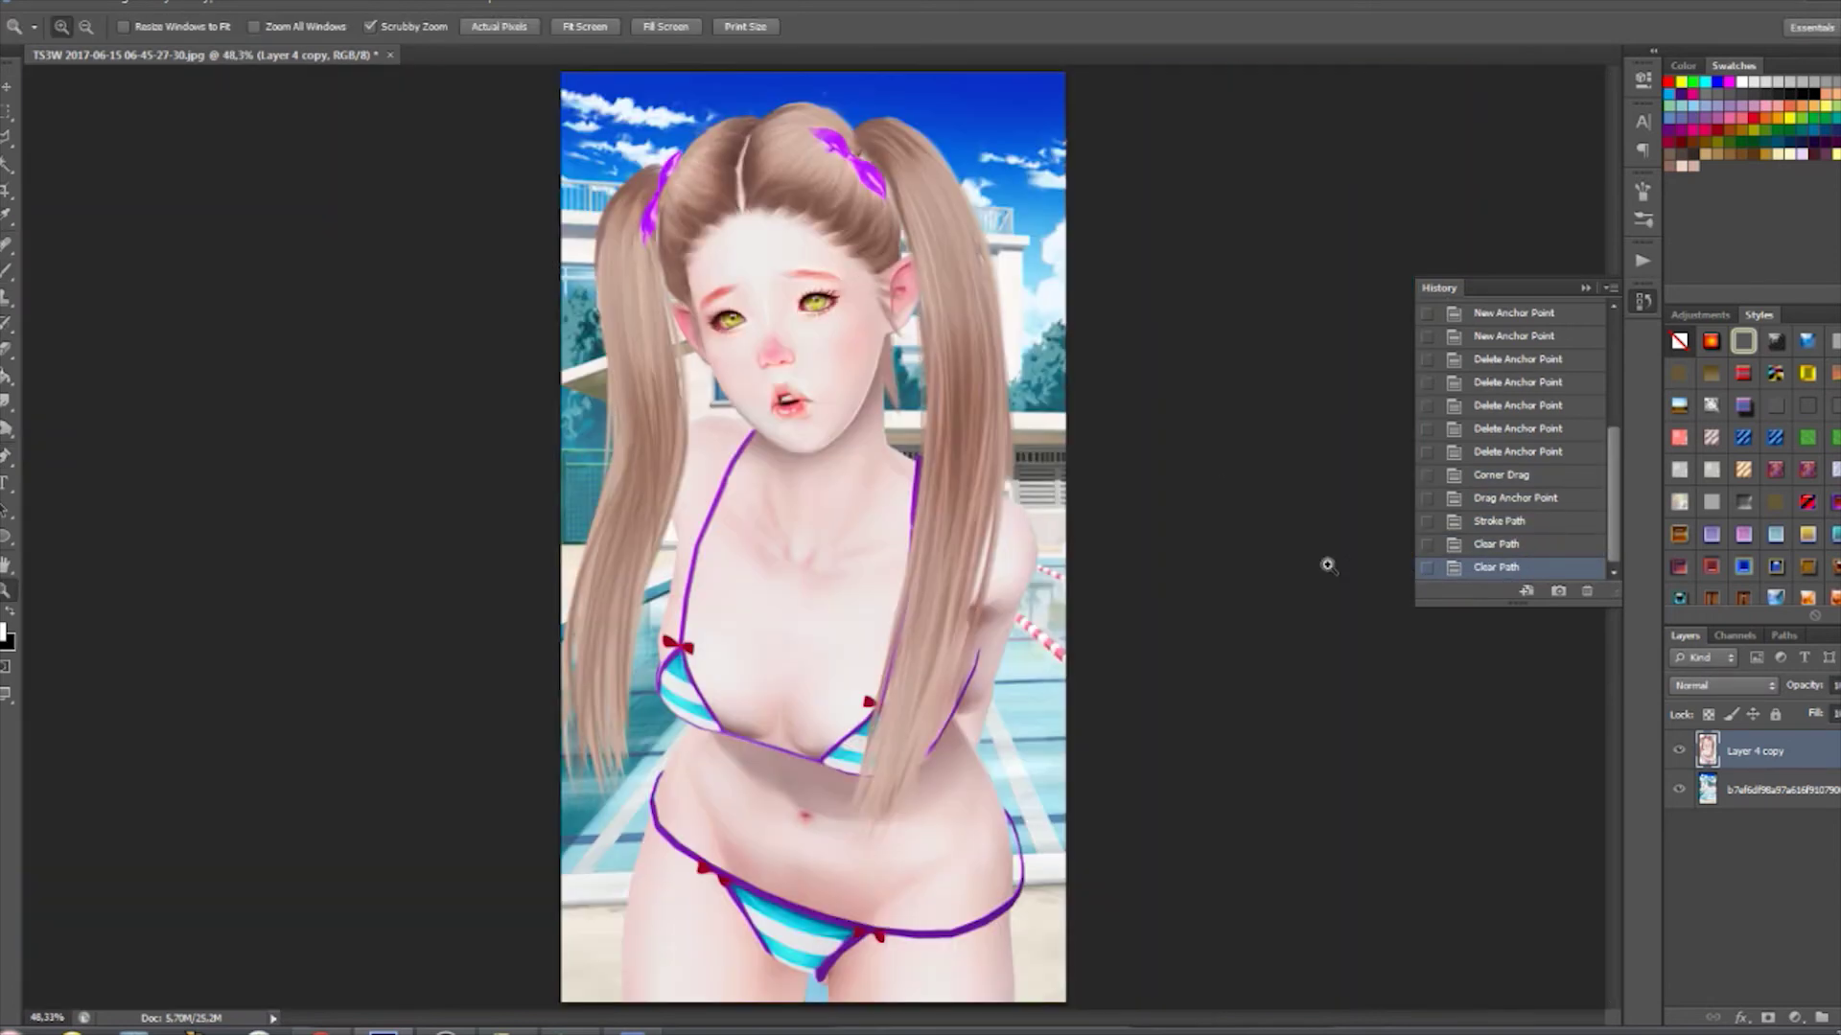
{"action": "left_click", "coordinate": [305, 8]}
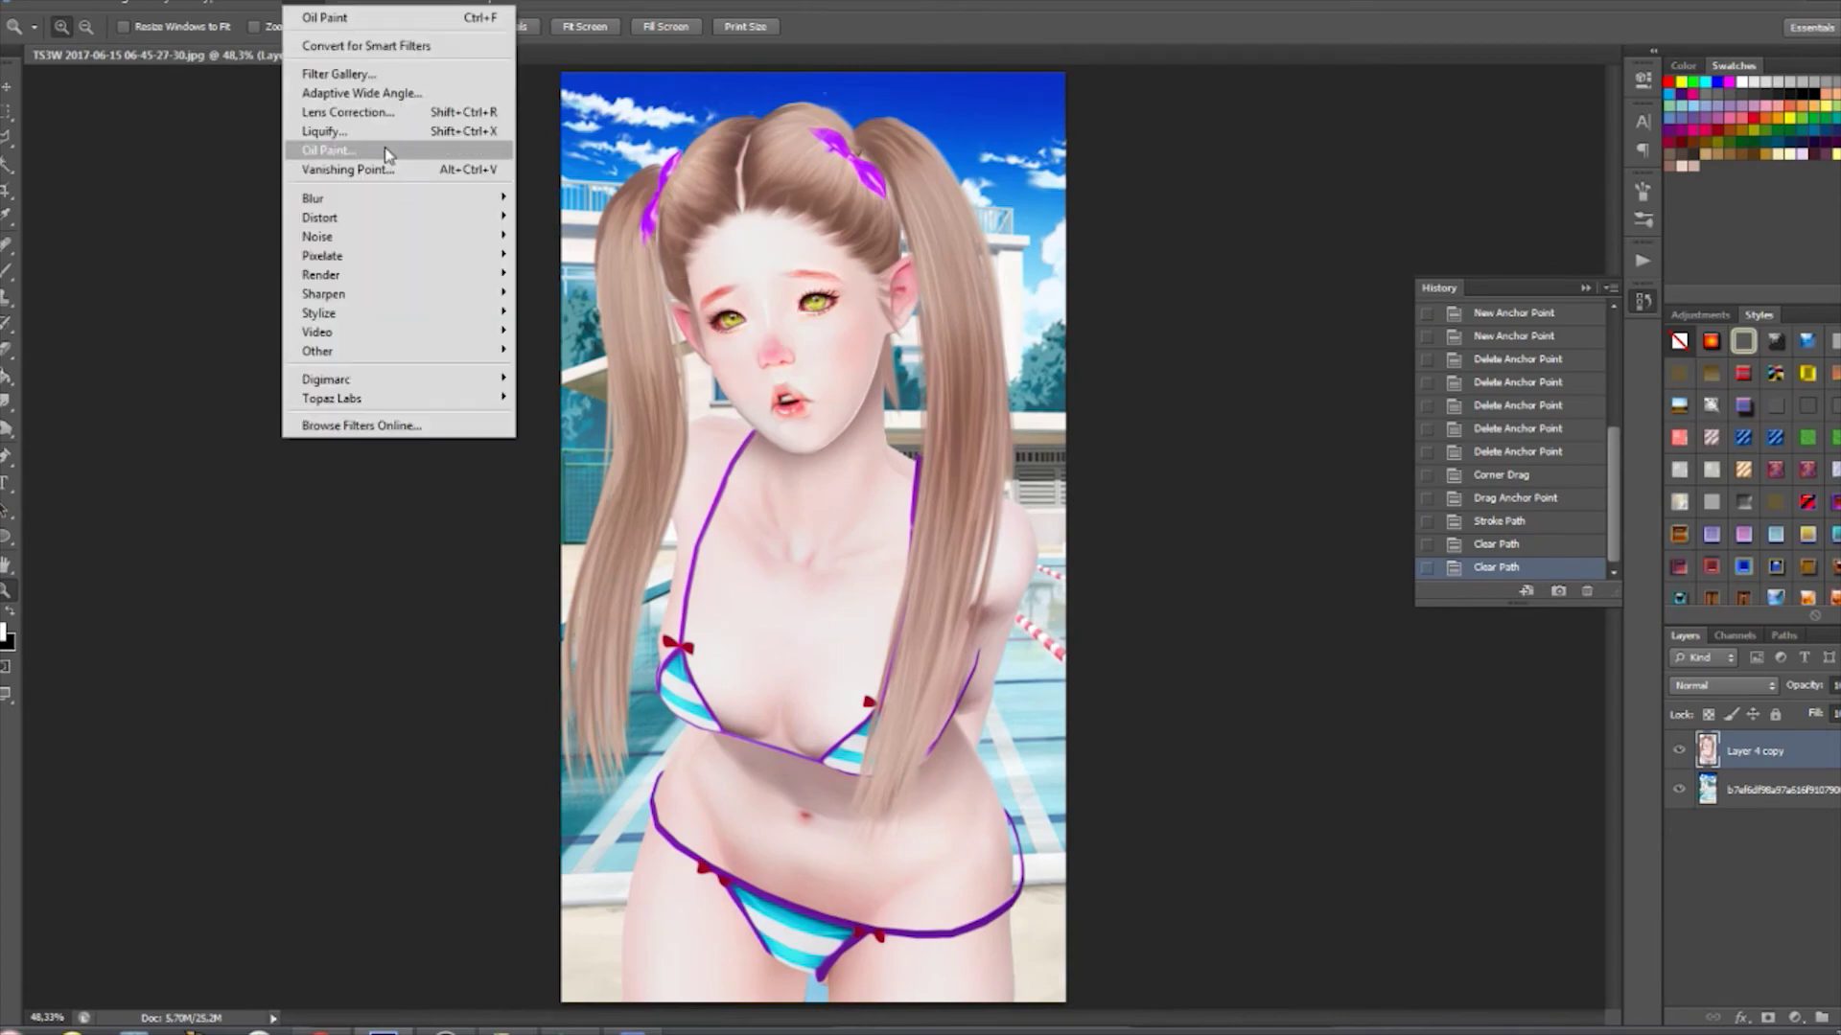
{"action": "left_click", "coordinate": [369, 143]}
{"action": "scroll", "coordinate": [843, 678], "scroll_direction": "up", "scroll_amount": 3}
{"action": "scroll", "coordinate": [846, 594], "scroll_direction": "up", "scroll_amount": 1}
{"action": "mouse_move", "coordinate": [845, 595]}
{"action": "left_mouse_down"}
{"action": "mouse_move", "coordinate": [965, 617]}
{"action": "mouse_move", "coordinate": [1076, 731]}
{"action": "mouse_move", "coordinate": [945, 624]}
{"action": "mouse_move", "coordinate": [1044, 641]}
{"action": "left_mouse_up"}
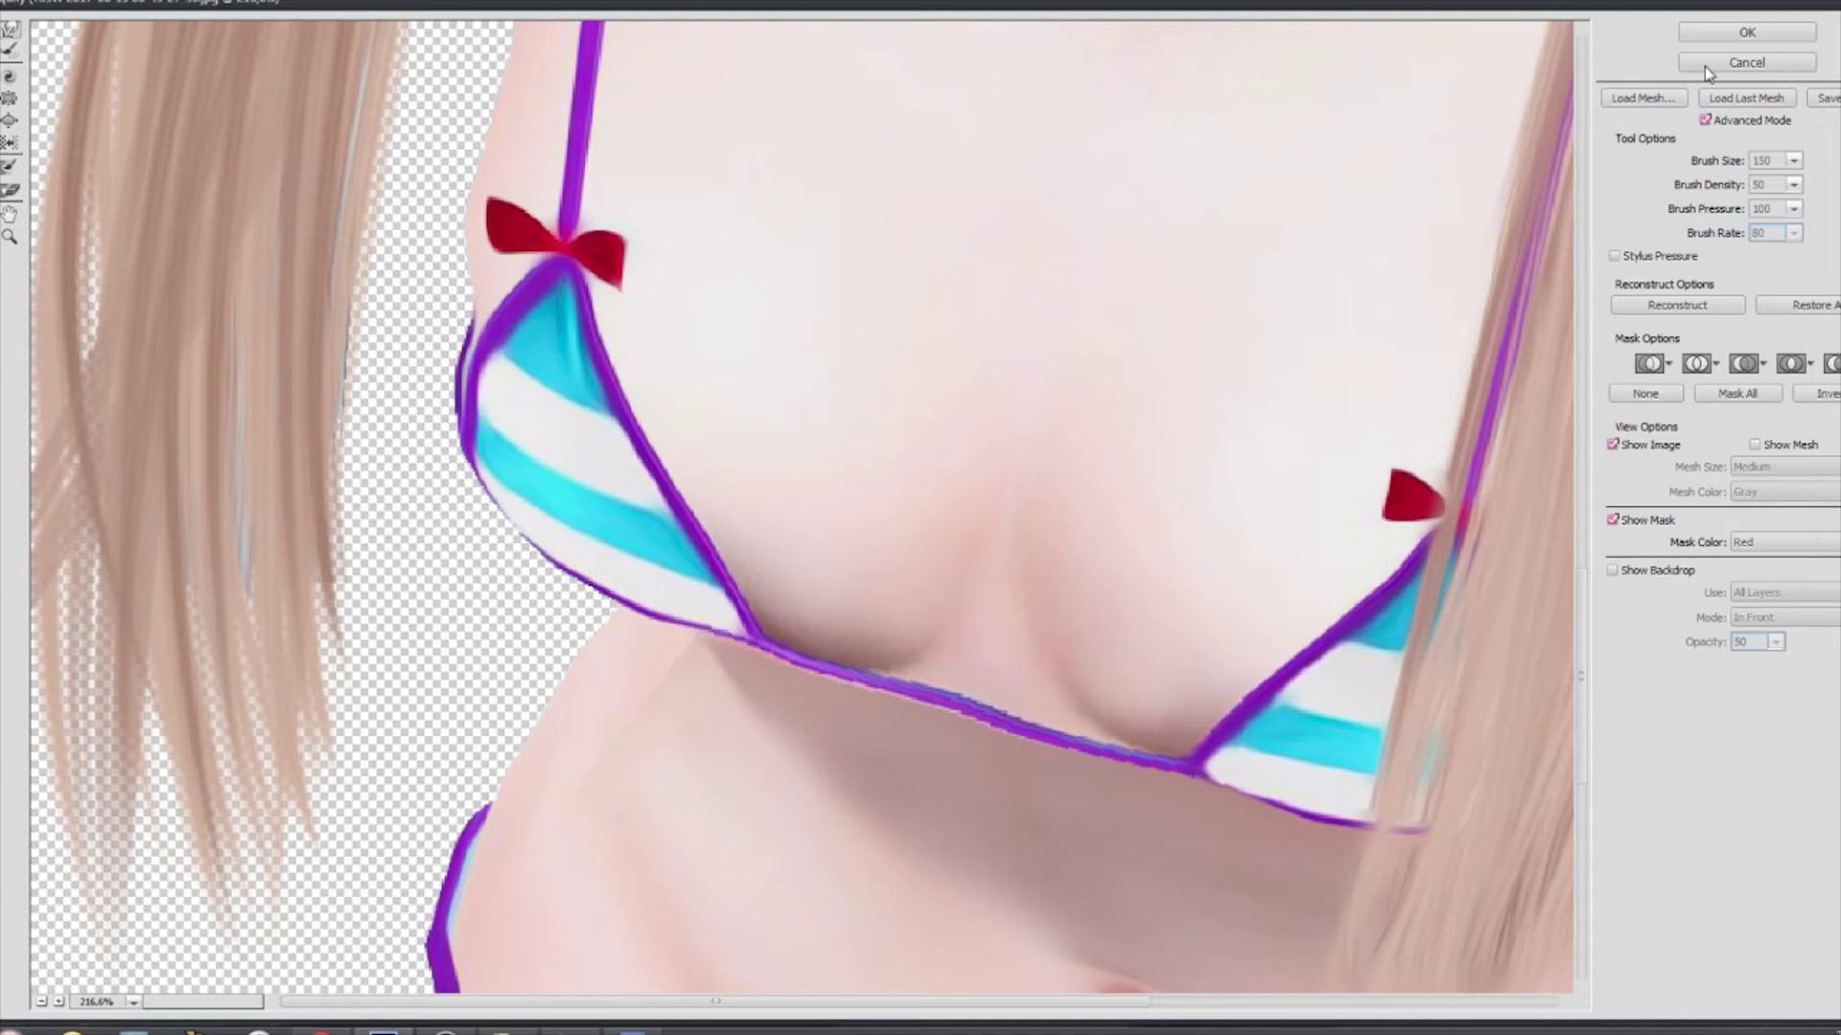
{"action": "key", "text": "Return"}
- Lighten and shade the chest with Dodge and Burn, then bring up Selective Color
{"action": "key", "text": "o"}
{"action": "left_click_drag", "start_coordinate": [815, 753], "coordinate": [1042, 894]}
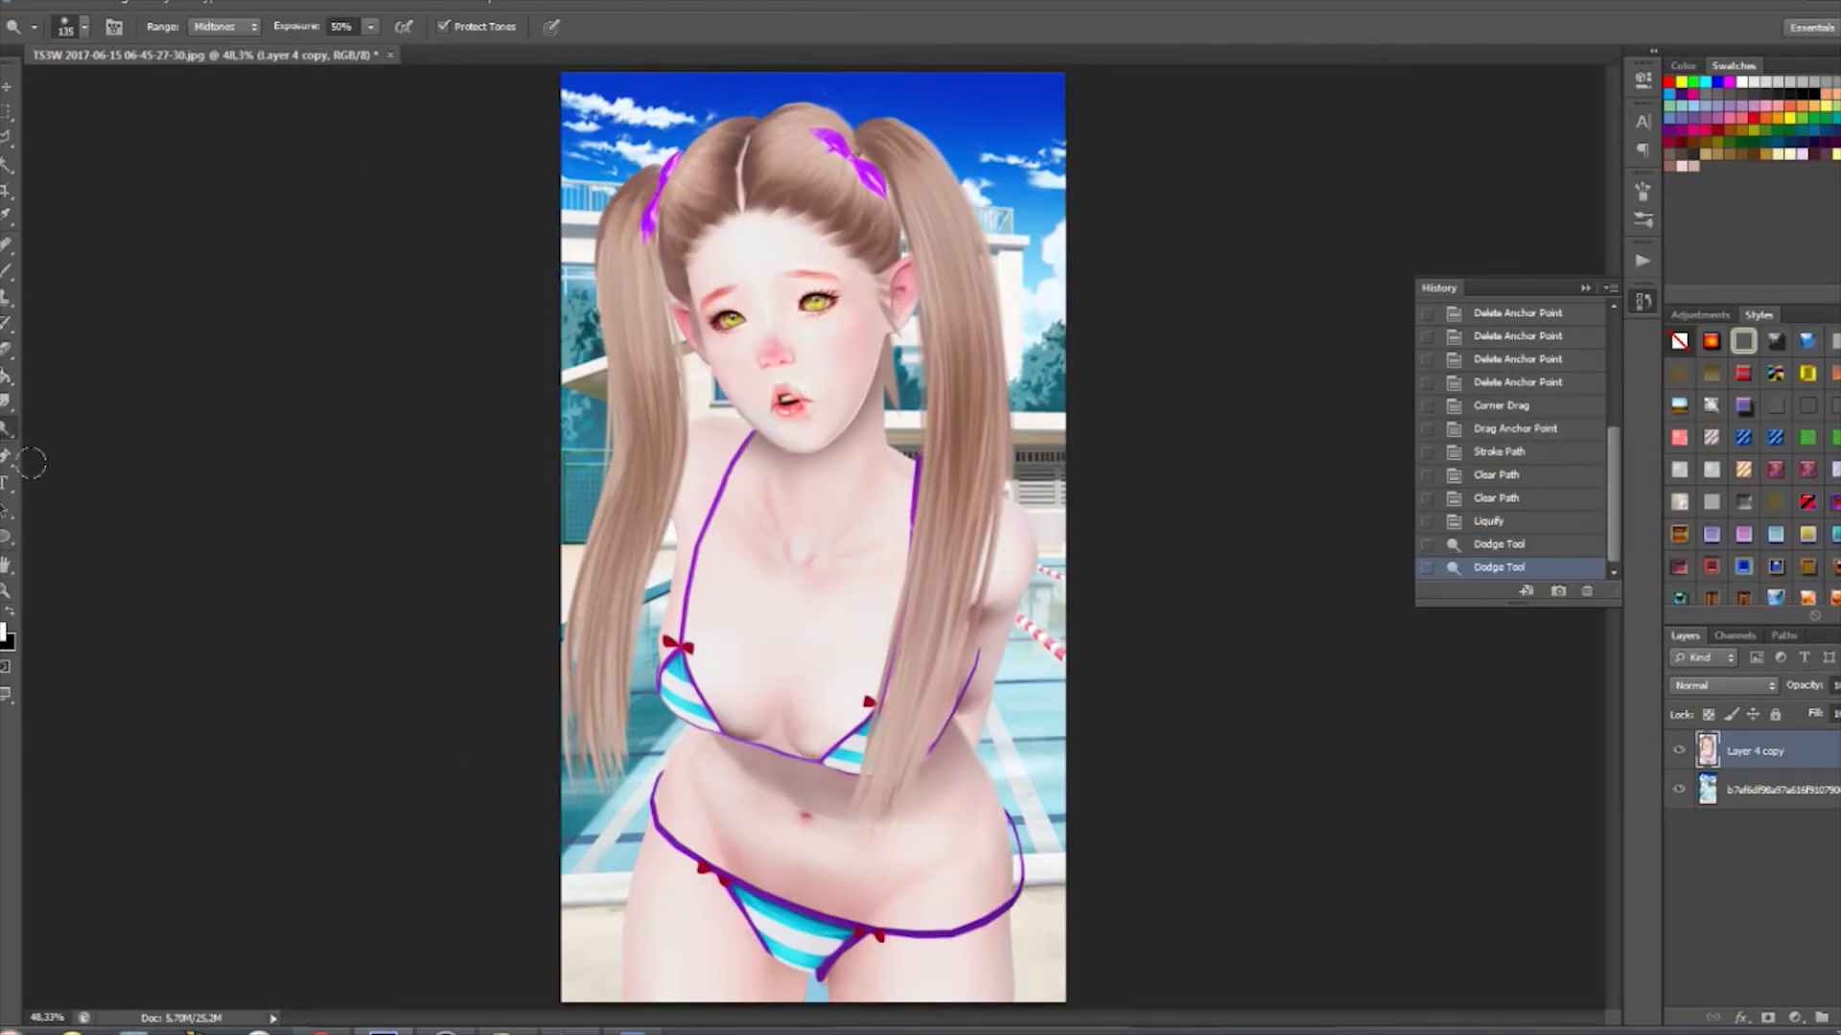
{"action": "left_click_drag", "start_coordinate": [738, 450], "coordinate": [767, 508]}
{"action": "left_click", "coordinate": [413, 402]}
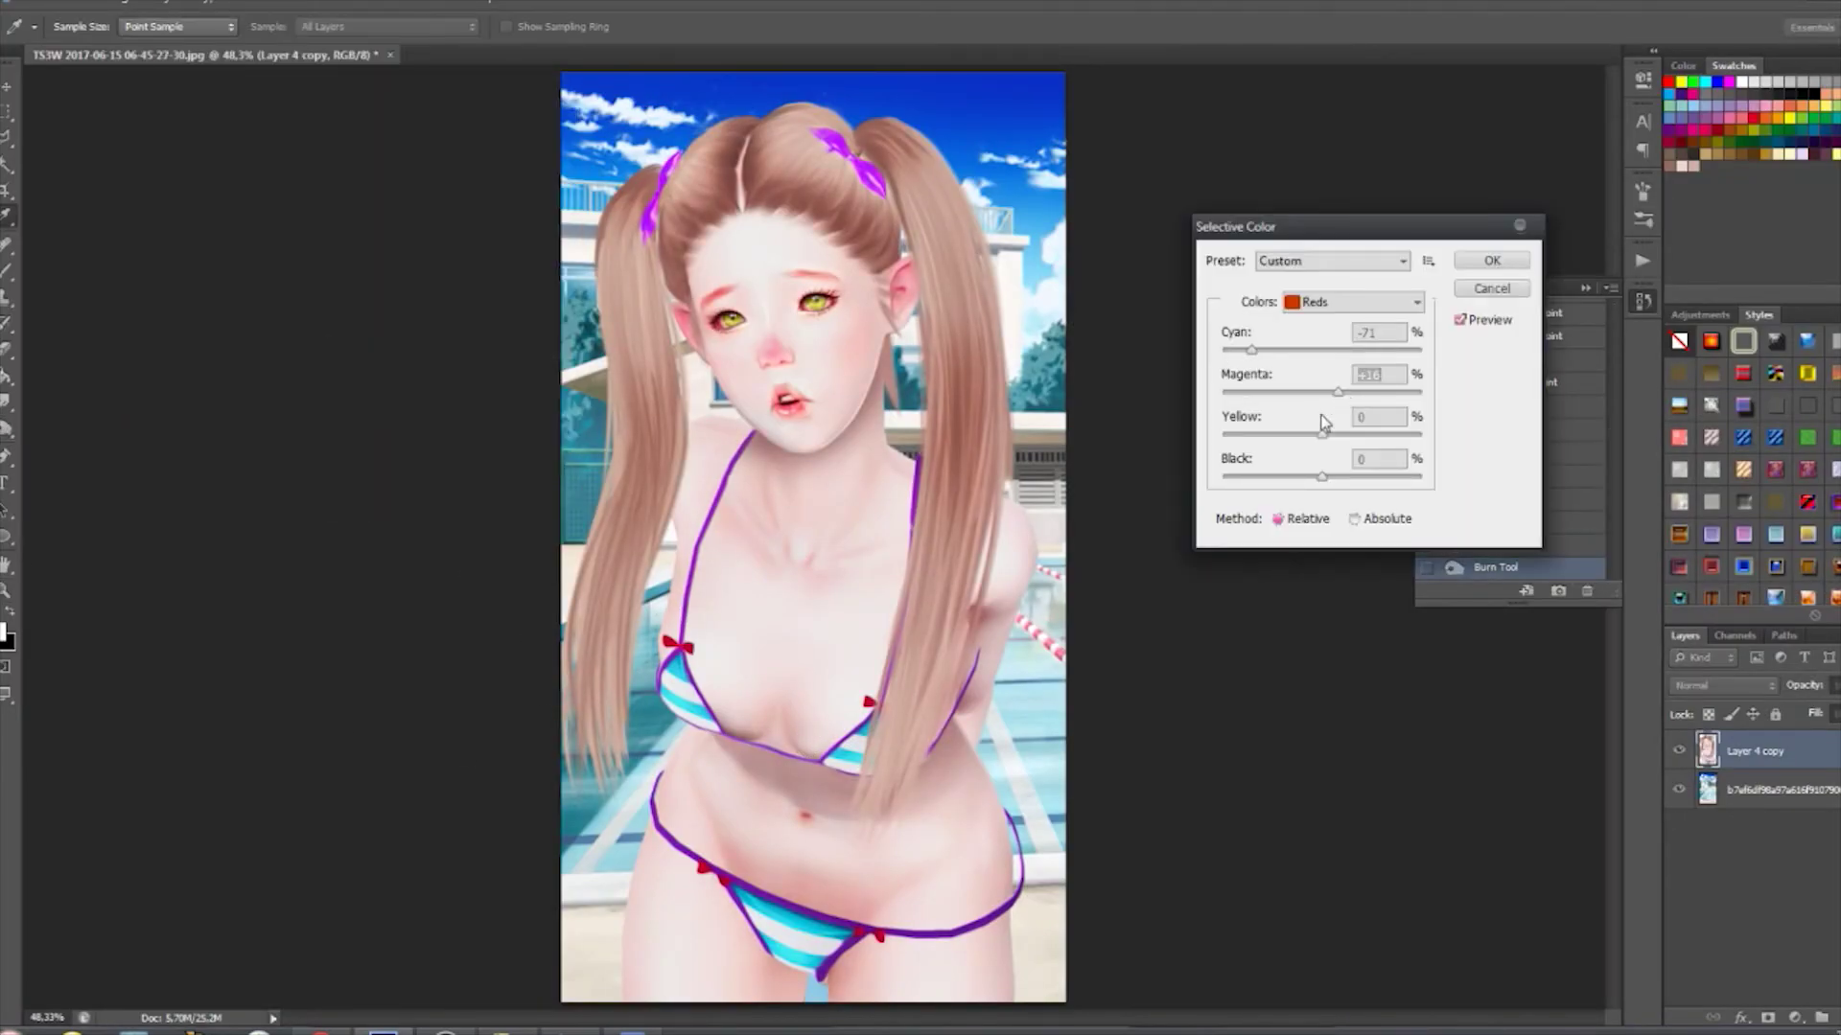
- Tune the Selective Color ranges, using Yellows to turn the eyes green, and apply
{"action": "left_click", "coordinate": [1352, 302]}
{"action": "left_click", "coordinate": [1332, 439]}
{"action": "left_click", "coordinate": [1351, 302]}
{"action": "left_click", "coordinate": [1331, 477]}
{"action": "left_click", "coordinate": [1352, 302]}
{"action": "left_click", "coordinate": [1345, 384]}
{"action": "scroll", "coordinate": [1312, 306], "scroll_direction": "down", "scroll_amount": 2}
{"action": "left_click", "coordinate": [1328, 302]}
{"action": "left_click", "coordinate": [1327, 345]}
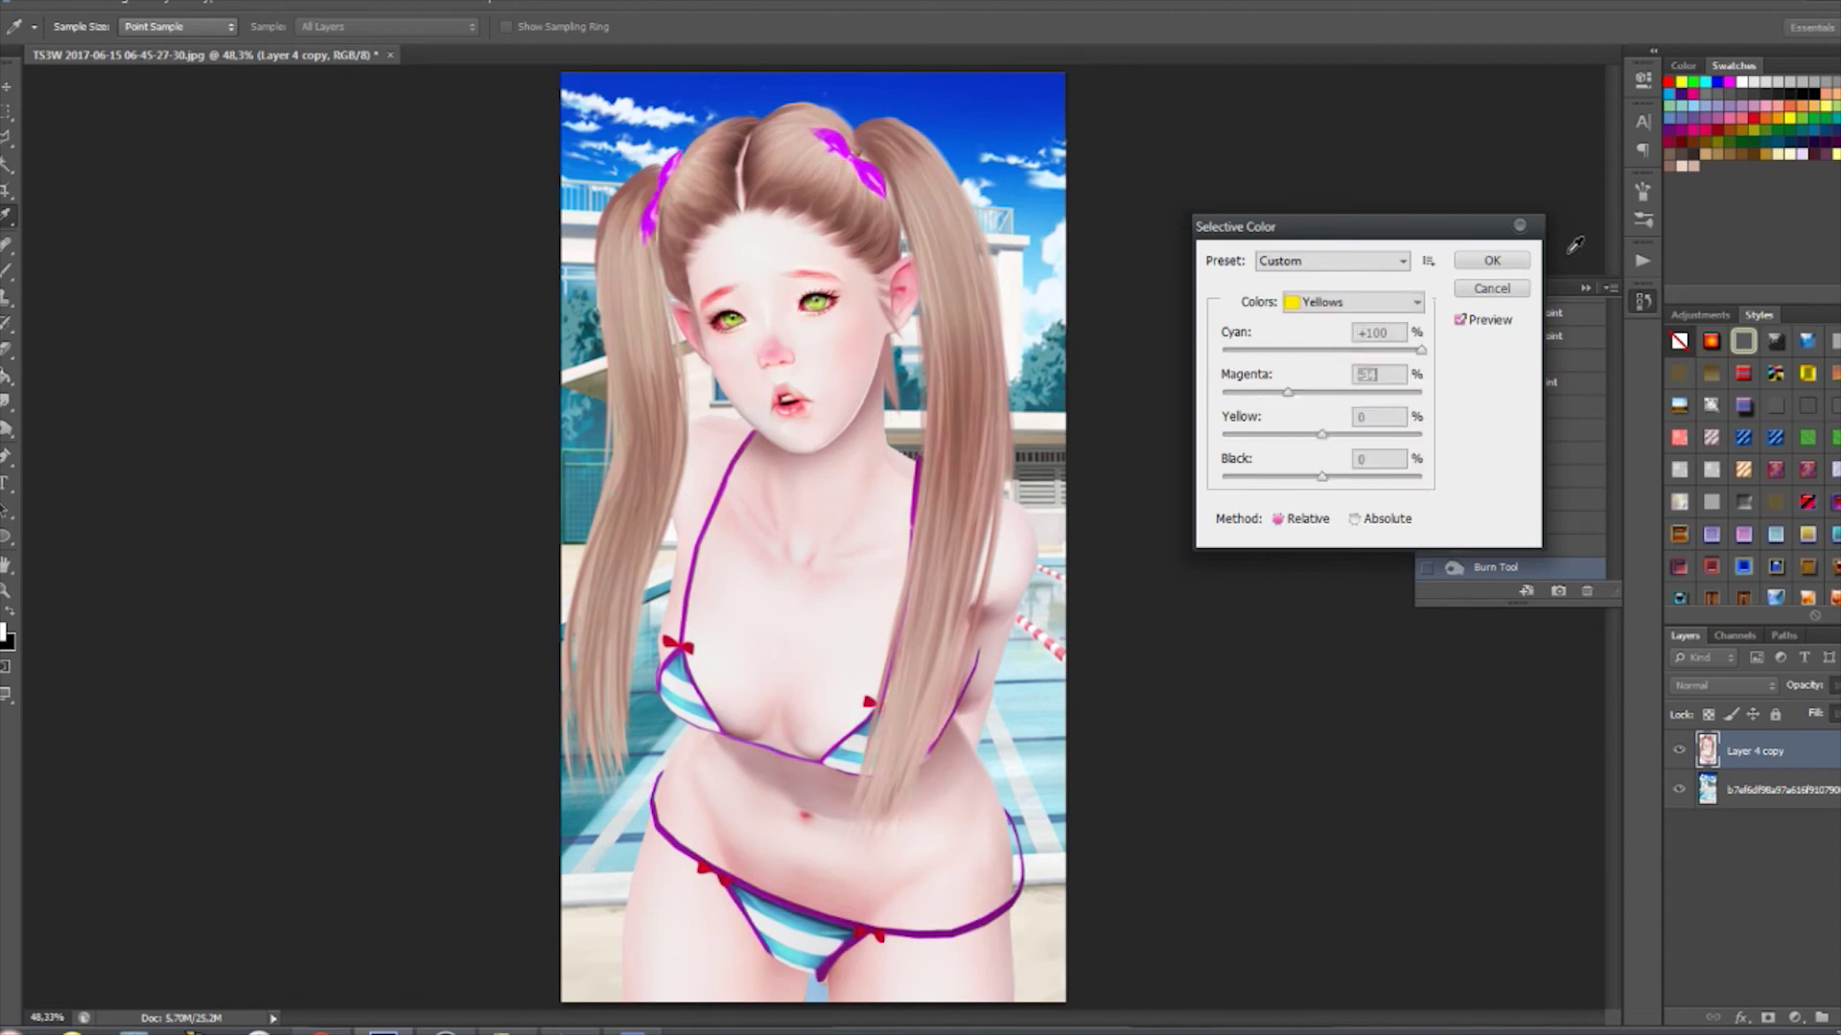
{"action": "key", "text": "Return"}
{"action": "left_click", "coordinate": [105, 5]}
- Duplicate the character and squash the copy into a flat strip along the pool deck
{"action": "key", "text": "Escape"}
{"action": "key", "text": "ctrl+j"}
{"action": "key", "text": "ctrl+t"}
{"action": "left_click_drag", "start_coordinate": [814, 73], "coordinate": [839, 798]}
{"action": "left_click_drag", "start_coordinate": [1066, 900], "coordinate": [1117, 901]}
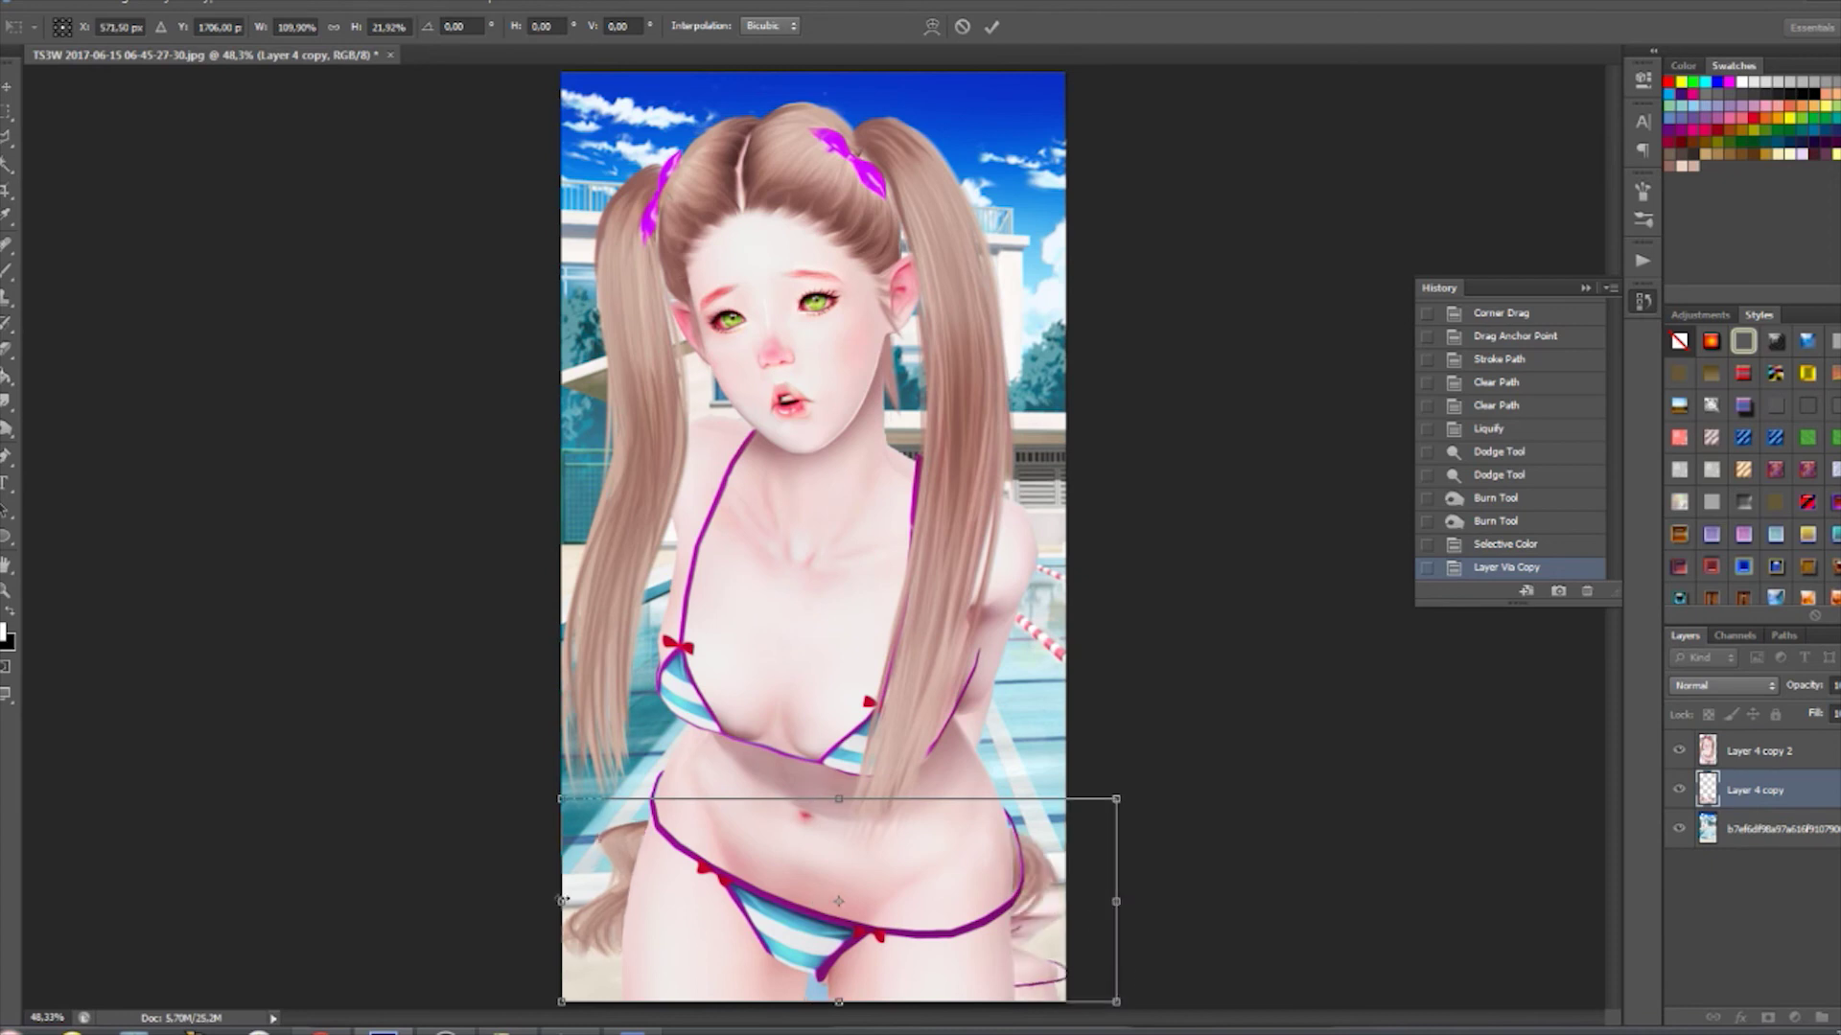
{"action": "left_click_drag", "start_coordinate": [563, 901], "coordinate": [844, 910]}
{"action": "key", "text": "Return"}
- Give the shadow strip a black Color Overlay at lowered opacity, then flatten the image
{"action": "left_click", "coordinate": [997, 356]}
{"action": "left_click", "coordinate": [1347, 183]}
{"action": "left_click", "coordinate": [1302, 808]}
{"action": "left_click", "coordinate": [1618, 544]}
{"action": "left_click_drag", "start_coordinate": [1305, 207], "coordinate": [1231, 212]}
{"action": "left_click", "coordinate": [1511, 153]}
{"action": "right_click", "coordinate": [1754, 790]}
{"action": "left_click", "coordinate": [1697, 532]}
{"action": "left_click", "coordinate": [307, 3]}
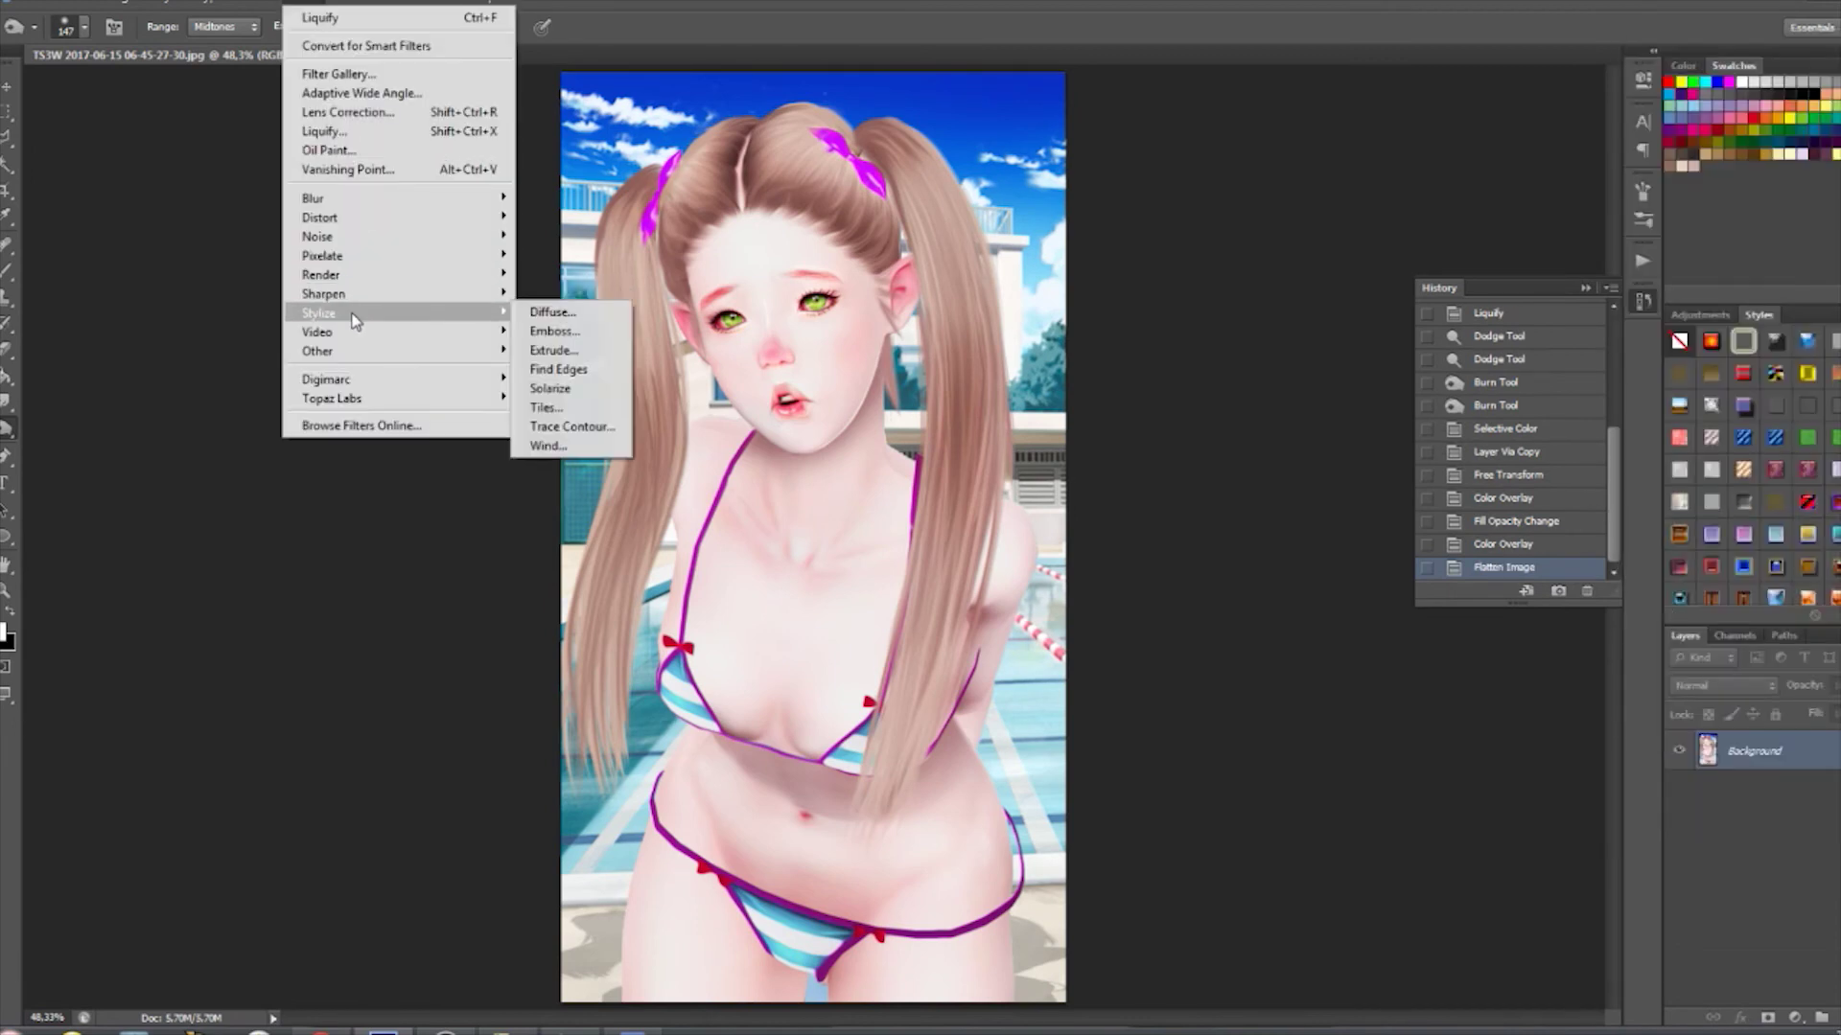
- Add a lens flare in the top-right sky and sharpen several areas of the face
{"action": "left_click", "coordinate": [576, 373]}
{"action": "left_click_drag", "start_coordinate": [736, 472], "coordinate": [645, 58]}
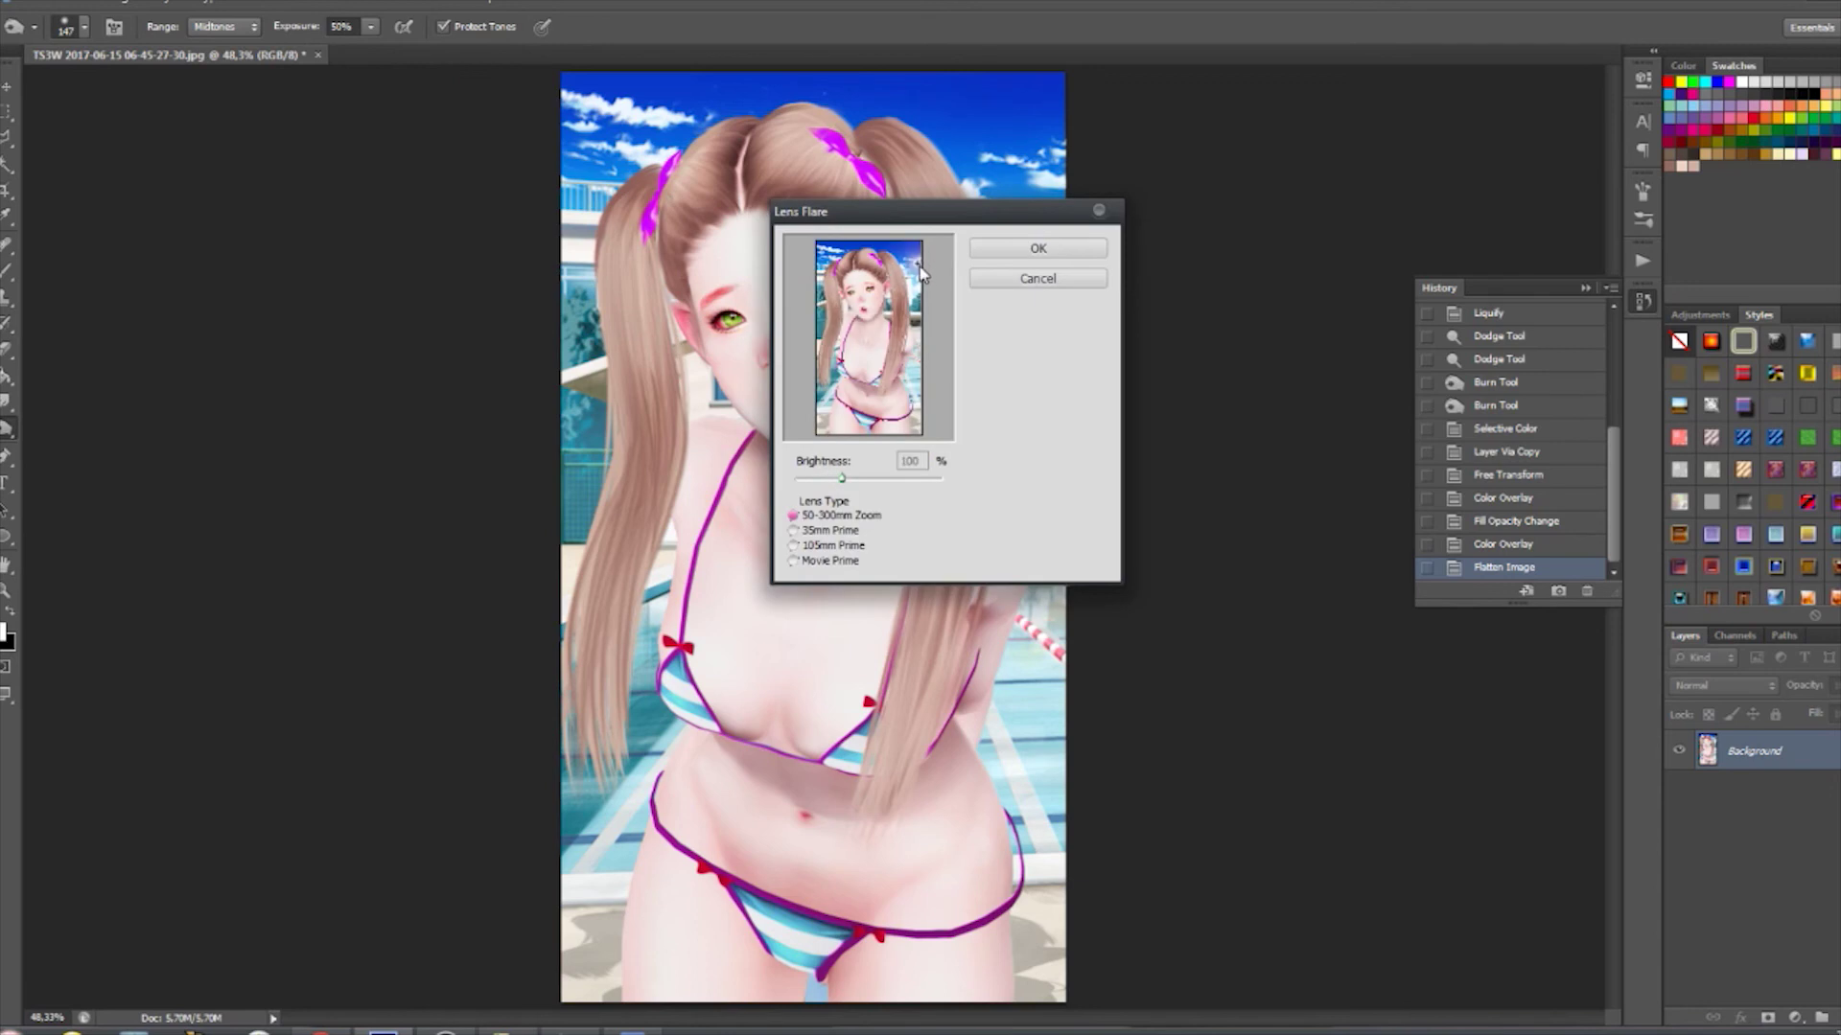
{"action": "left_click", "coordinate": [1039, 249]}
{"action": "left_click_drag", "start_coordinate": [6, 403], "coordinate": [58, 423]}
{"action": "left_click", "coordinate": [777, 431]}
{"action": "left_click", "coordinate": [764, 316]}
{"action": "left_click", "coordinate": [771, 364]}
{"action": "left_click", "coordinate": [781, 402]}
- Enlarge the image via Image Size and brighten the left hair with the Dodge tool
{"action": "key", "text": "ctrl+alt+i"}
{"action": "key", "text": "Return"}
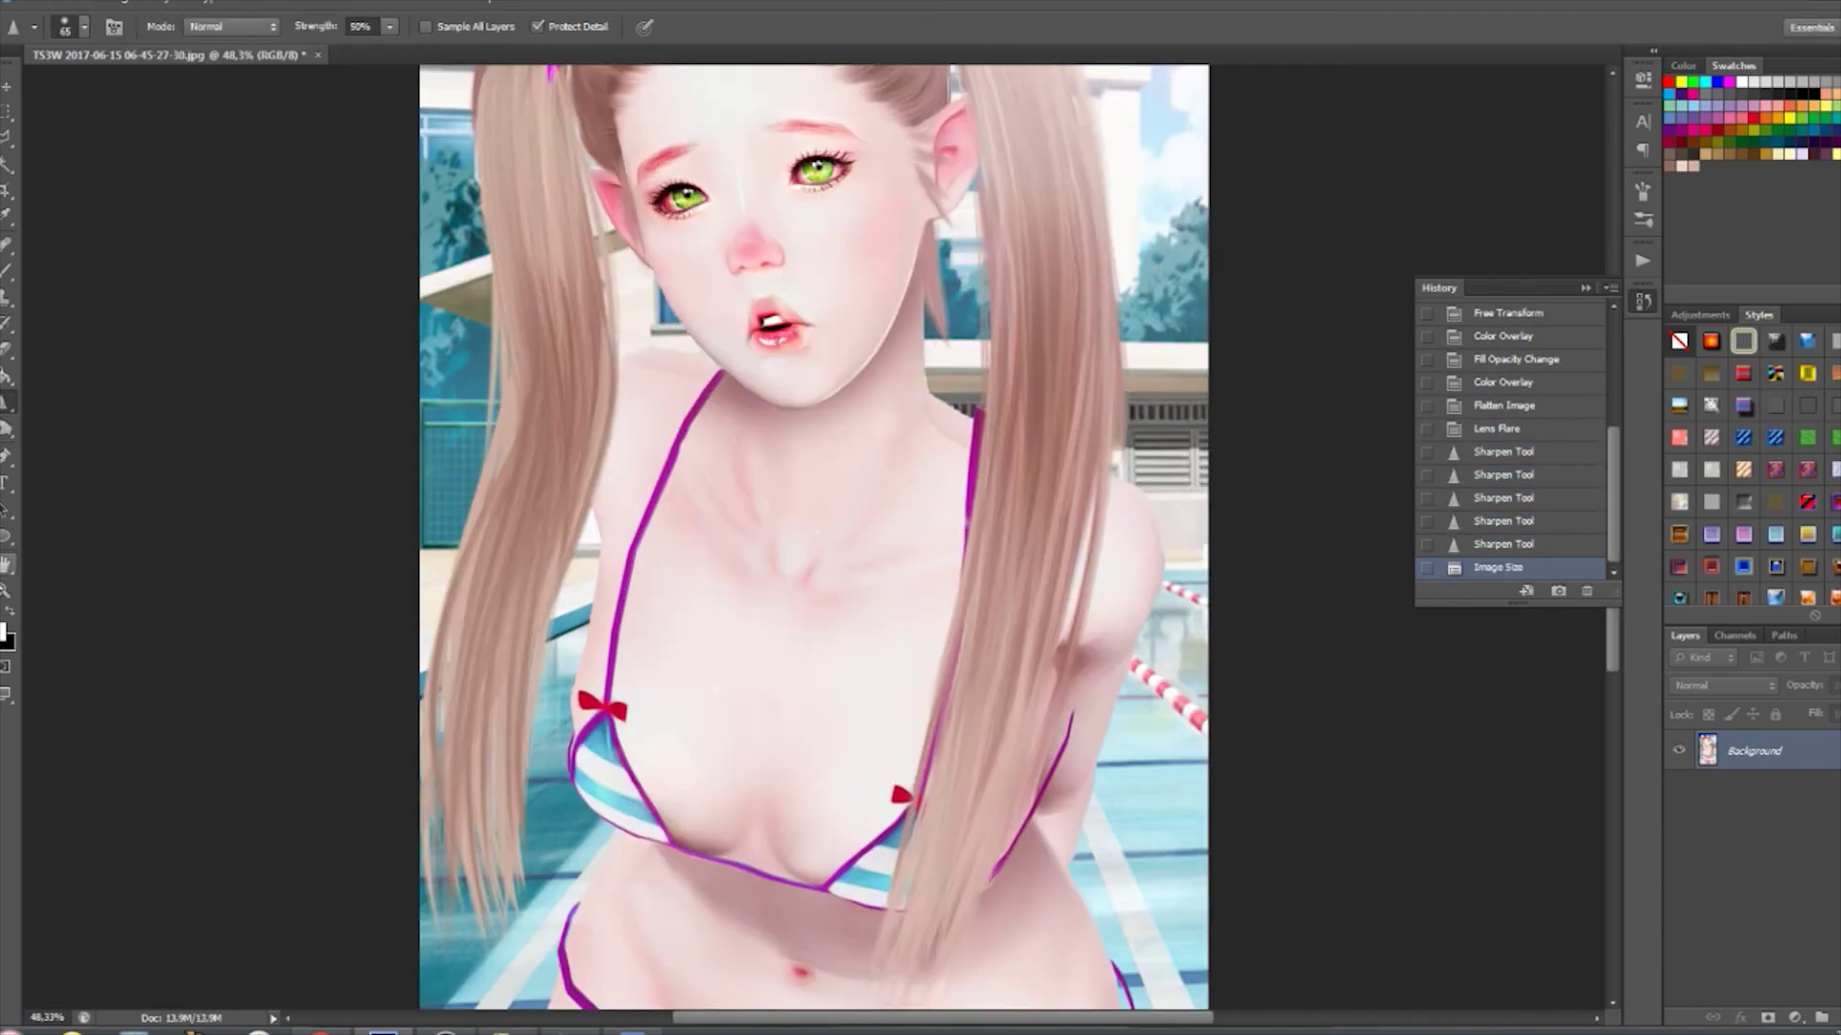
{"action": "key", "text": "z"}
{"action": "left_click_drag", "start_coordinate": [920, 534], "coordinate": [850, 534]}
{"action": "key", "text": "o"}
{"action": "right_click", "coordinate": [799, 296]}
{"action": "key", "text": "Escape"}
{"action": "left_click_drag", "start_coordinate": [901, 211], "coordinate": [863, 230]}
{"action": "left_click_drag", "start_coordinate": [650, 282], "coordinate": [657, 705]}
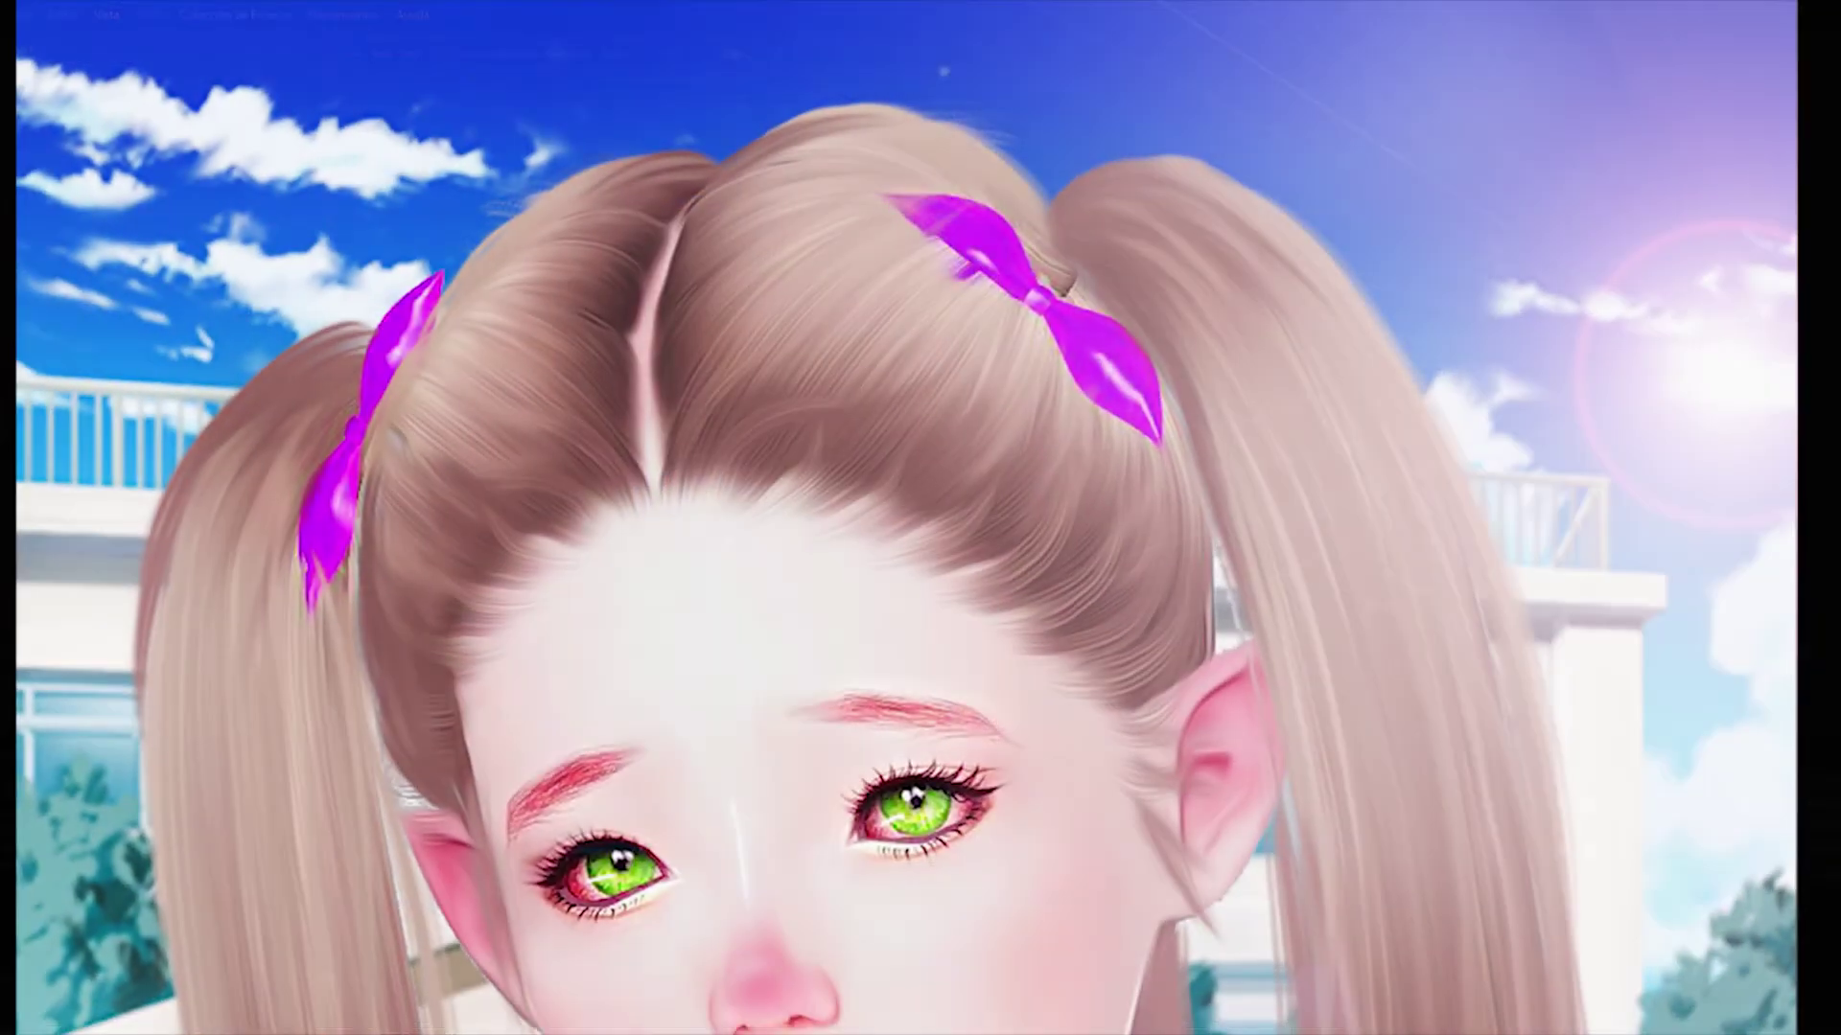